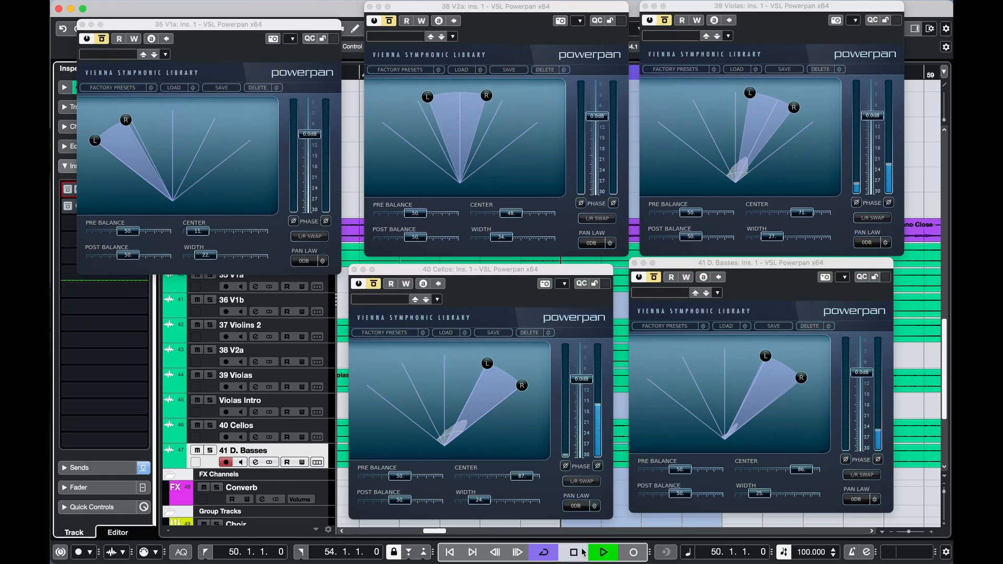
# Turn off the Powerpan bypass on the V1a, V2a, Violas, Cellos and D. Basses tracks during playback
pyautogui.click(100, 41)
pyautogui.click(388, 21)
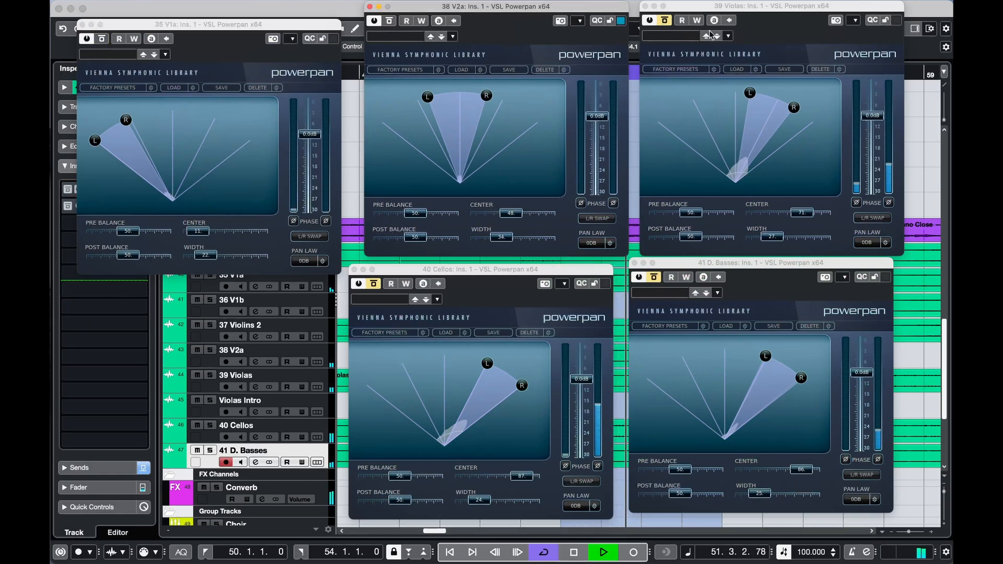
pyautogui.click(666, 23)
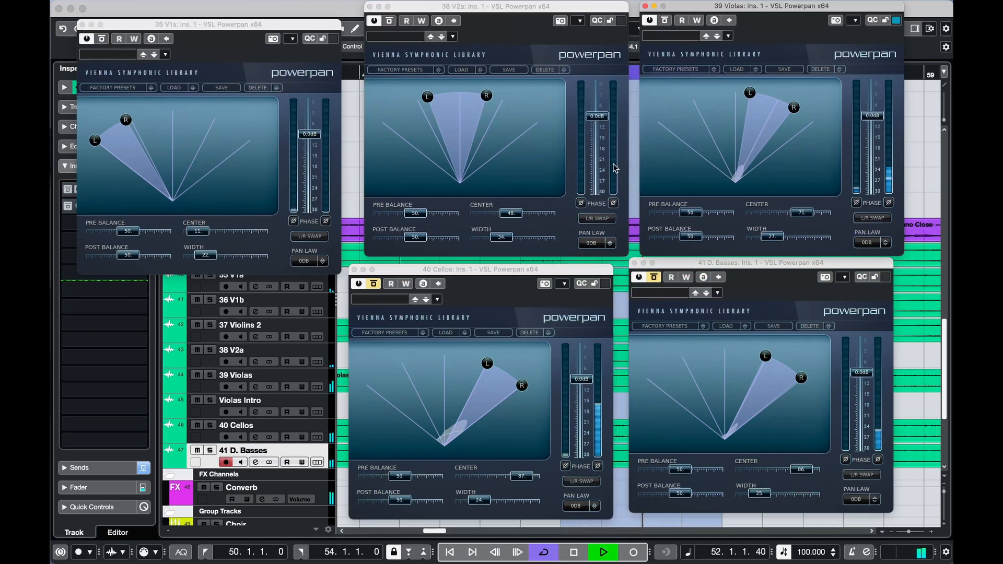
pyautogui.click(374, 285)
pyautogui.click(653, 277)
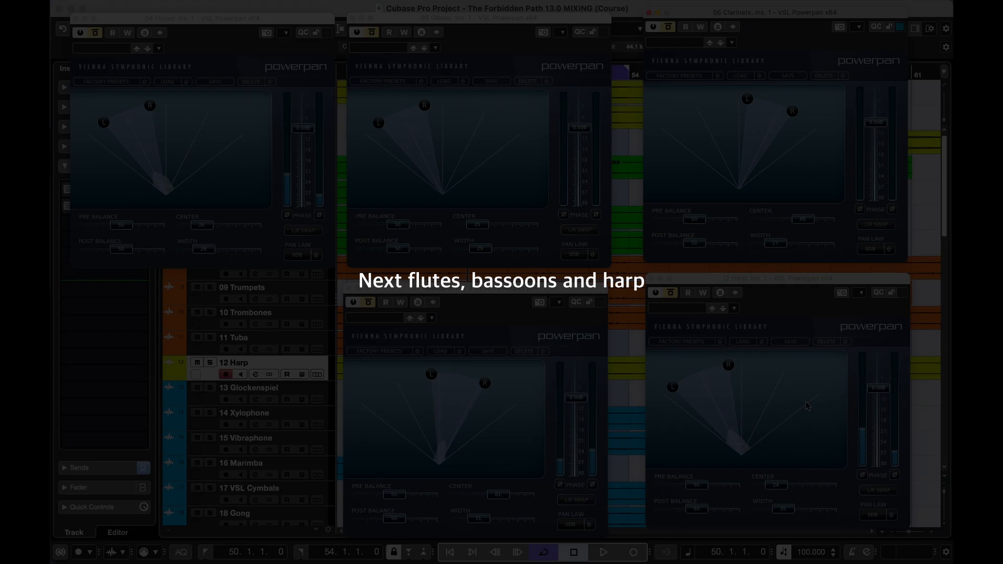
# Play the loop and turn off the Powerpan bypass on the Flutes and Bassoons tracks
pyautogui.press('space')
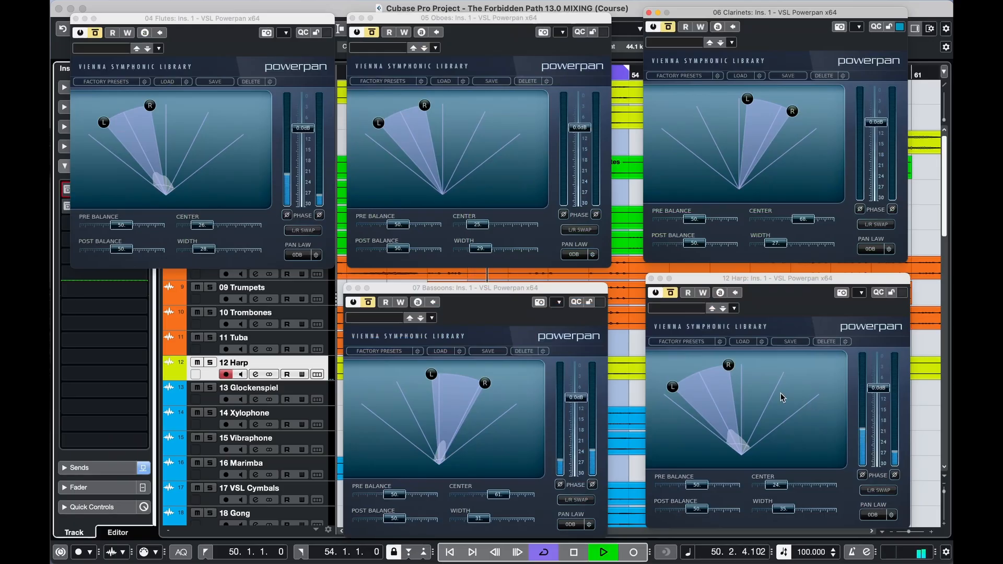
pyautogui.click(95, 34)
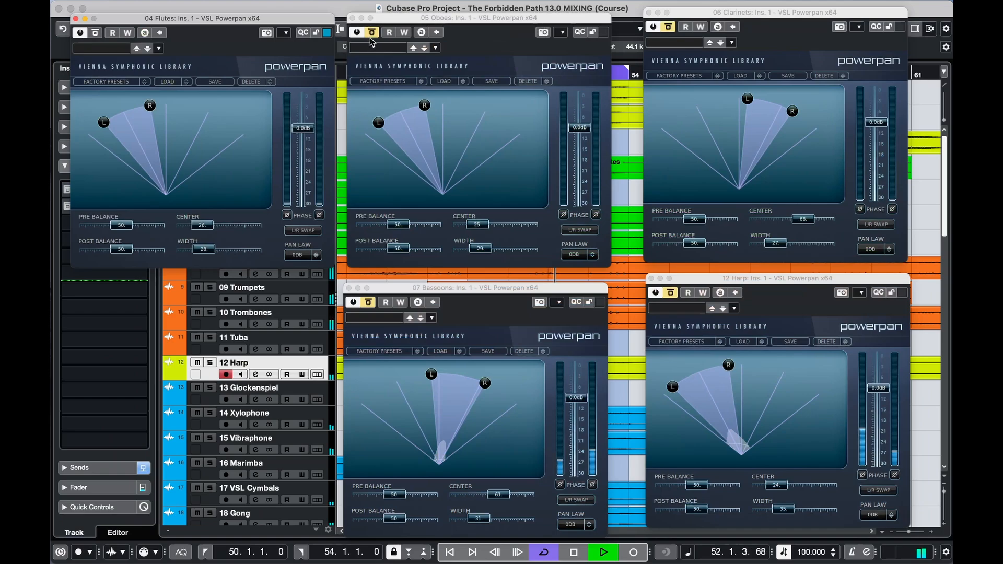
pyautogui.click(372, 305)
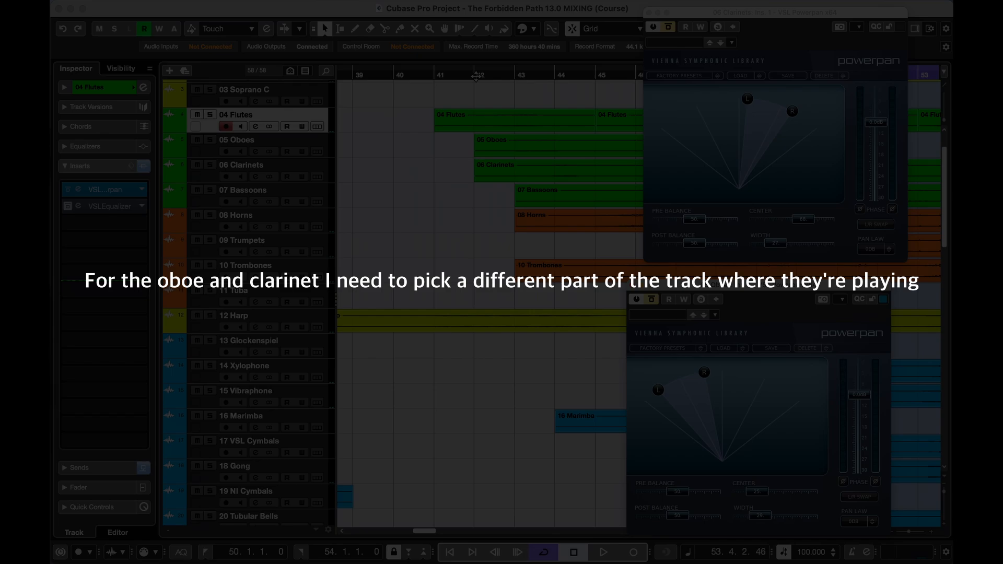
# Play from bar 42, where the oboes enter, and turn off the Powerpan bypass on the Oboes track
pyautogui.click(476, 76)
pyautogui.press('space')
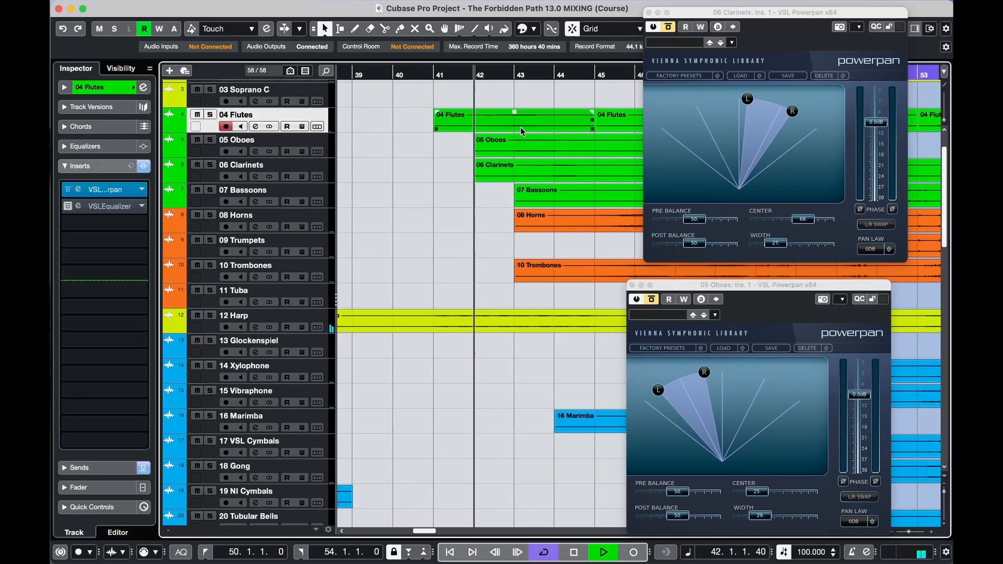
pyautogui.hscroll(4, 518, 126)
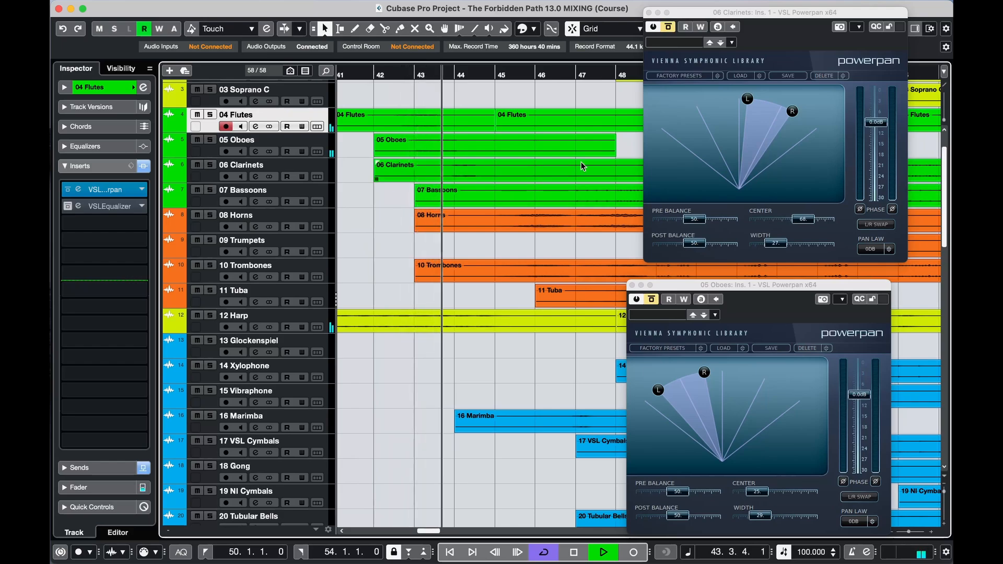
pyautogui.press('space')
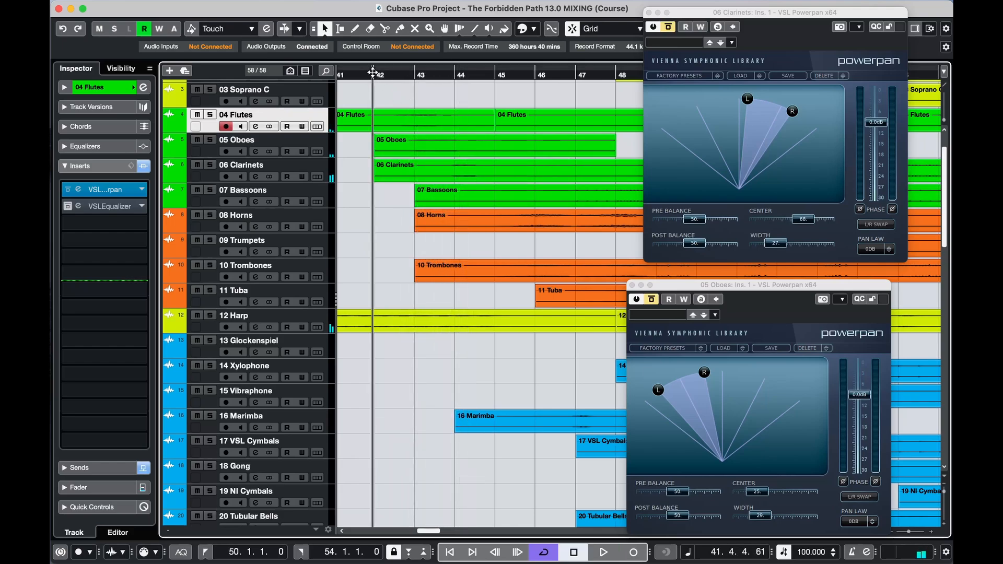
pyautogui.click(652, 308)
# Play the loop from bar 50 and turn off the Powerpan bypass on the Horns, Trumpets, Trombones and Tuba tracks
pyautogui.press('space')
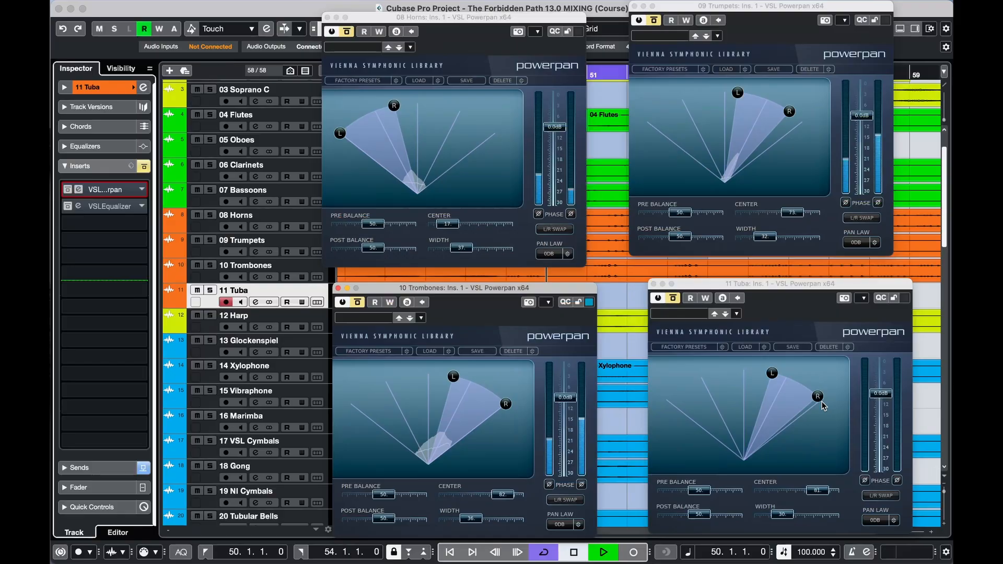
pyautogui.click(348, 34)
pyautogui.click(653, 22)
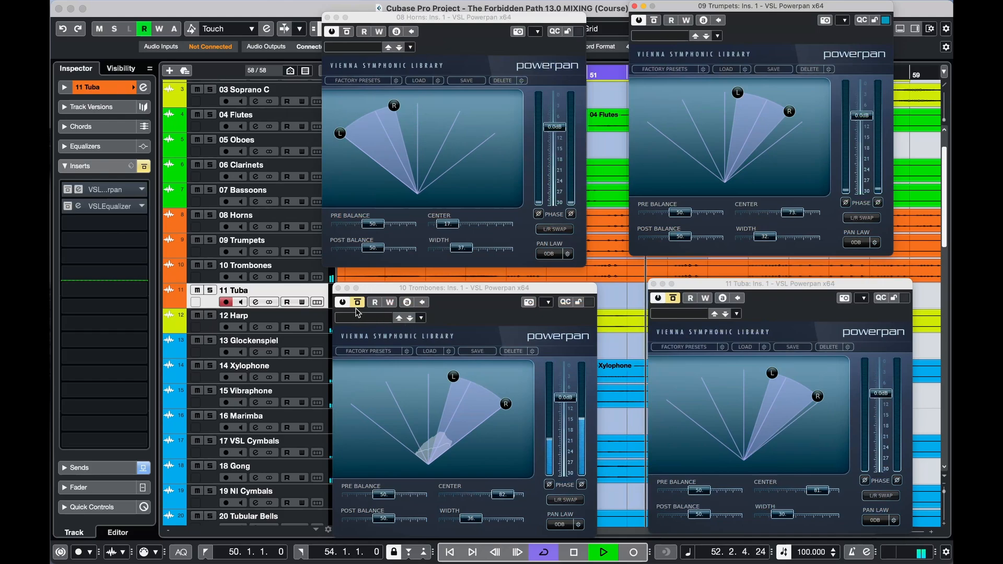
pyautogui.click(356, 308)
pyautogui.click(675, 299)
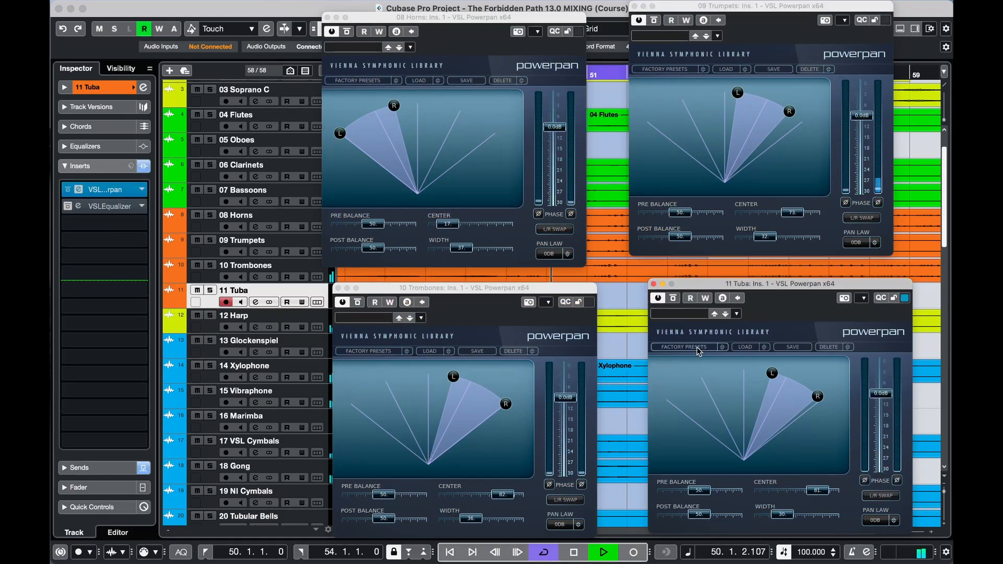
pyautogui.moveTo(496, 21); pyautogui.dragTo(382, 21)
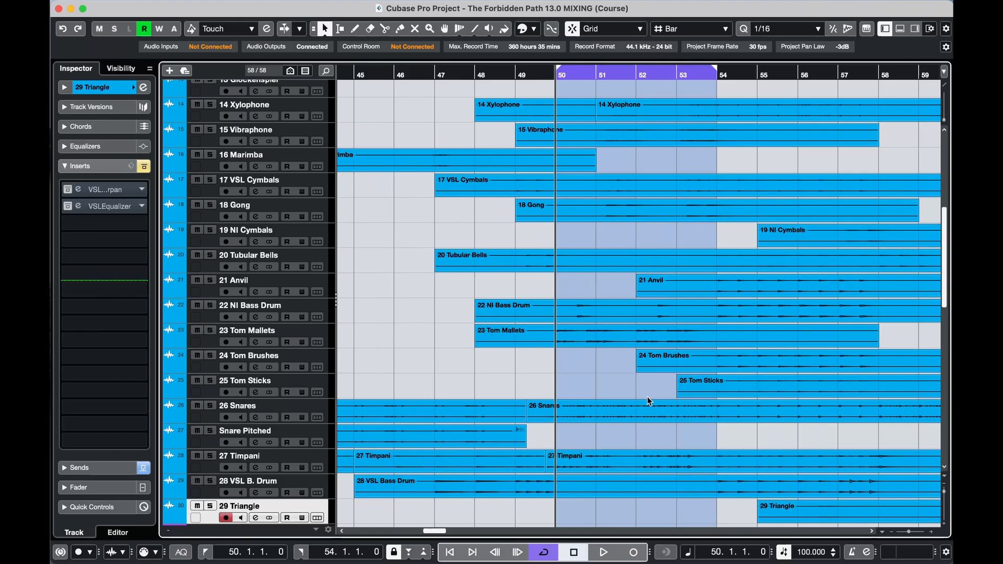
# Play the loop, turn off the Powerpan bypass on the 27 Timpani track and close the plug-in window
pyautogui.press('space')
pyautogui.click(322, 462)
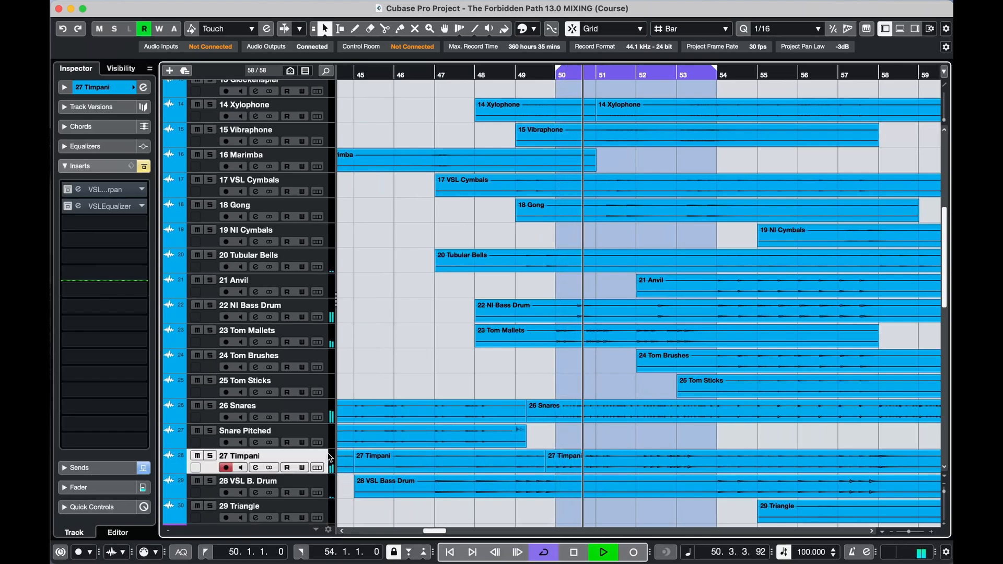
pyautogui.click(116, 190)
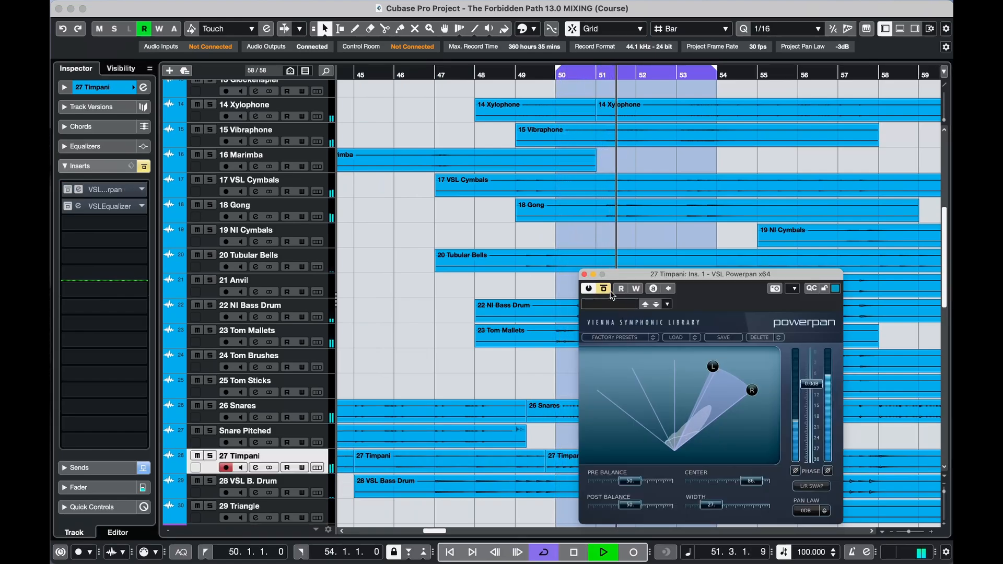
pyautogui.click(604, 290)
pyautogui.click(584, 274)
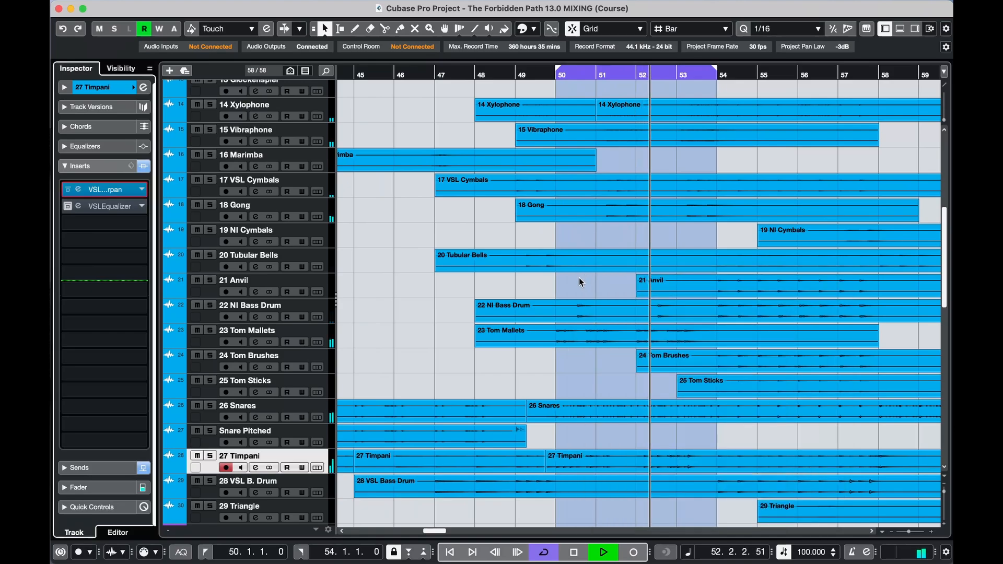
# Open Powerpan on the 26 Snares track, turn off its bypass and close the plug-in window
pyautogui.click(326, 409)
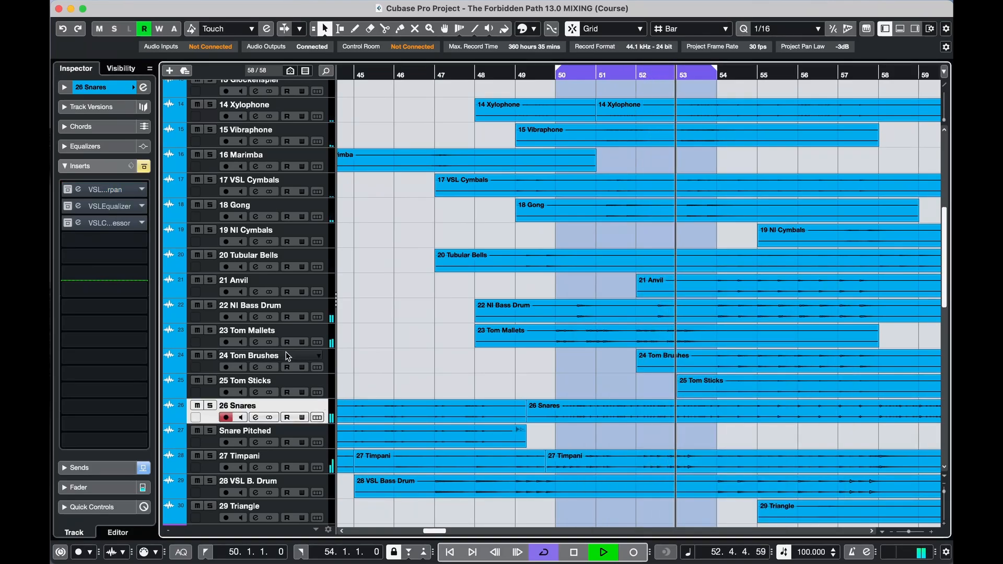
pyautogui.click(115, 190)
pyautogui.click(604, 289)
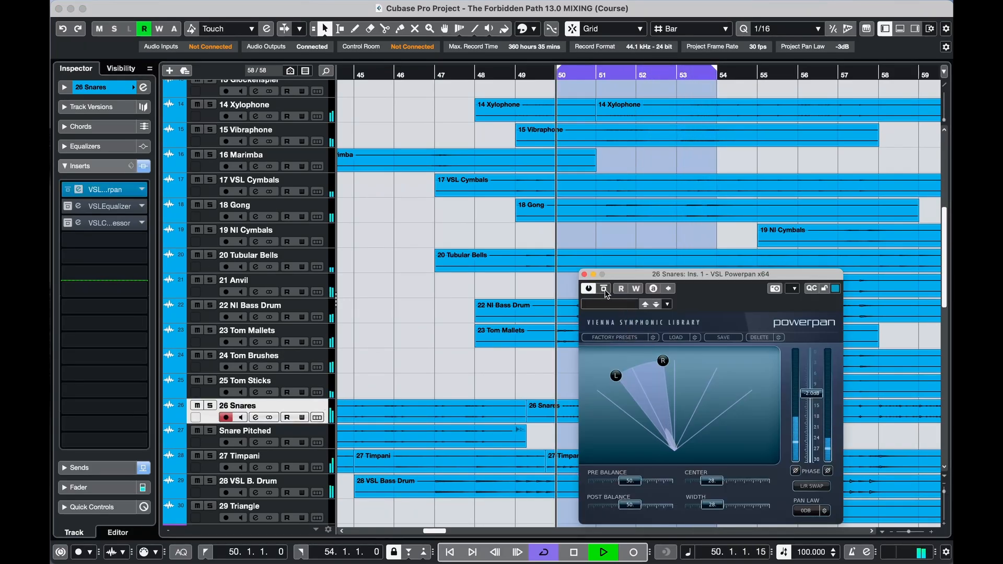
pyautogui.click(583, 274)
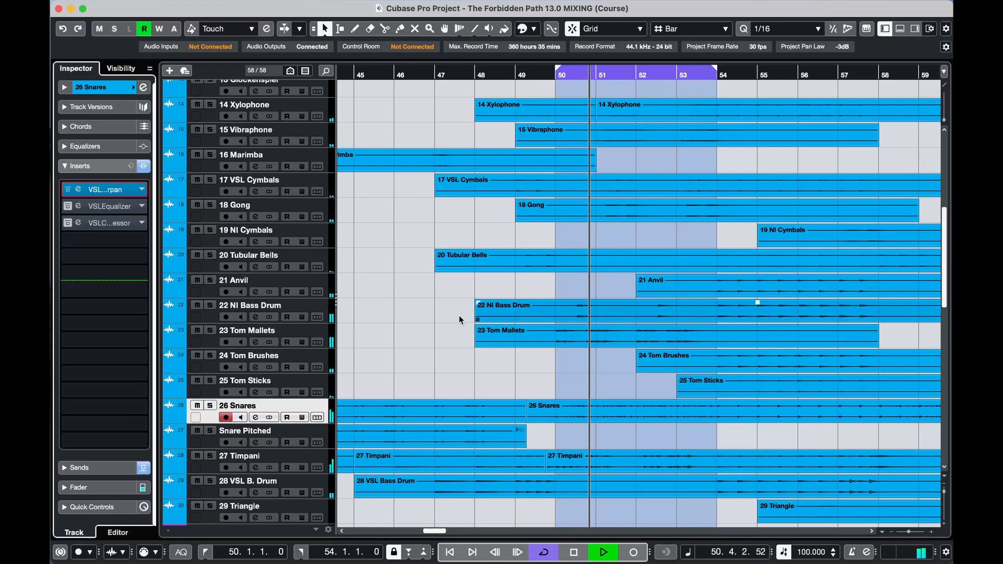
# Open Powerpan on the 23 Tom Mallets track, turn off its bypass and close the plug-in window
pyautogui.click(324, 333)
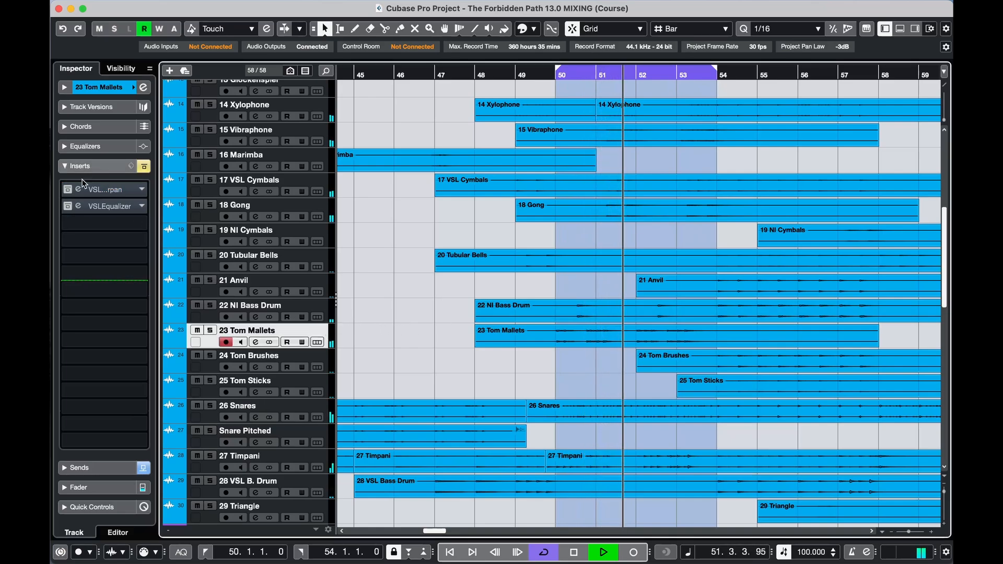
pyautogui.click(112, 189)
pyautogui.click(602, 288)
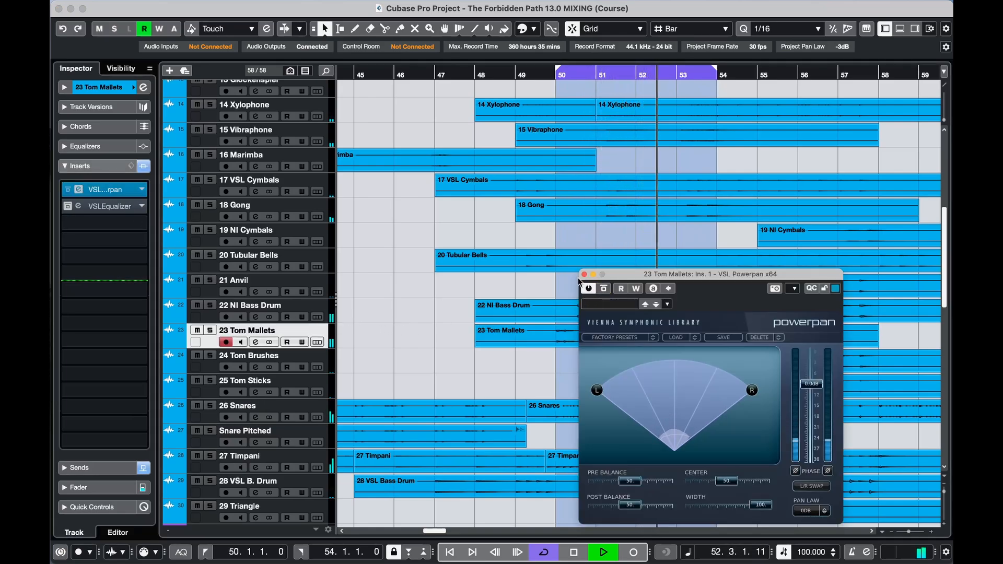
pyautogui.click(584, 275)
# Open Powerpan on the 22 NI Bass Drum track, turn off its bypass and close the plug-in window
pyautogui.click(323, 309)
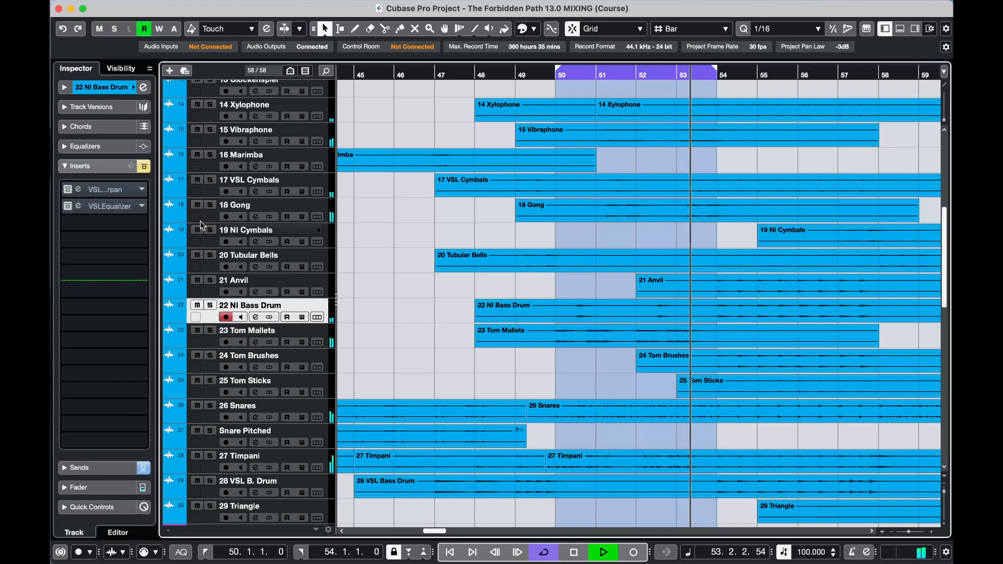
pyautogui.click(106, 189)
pyautogui.click(602, 289)
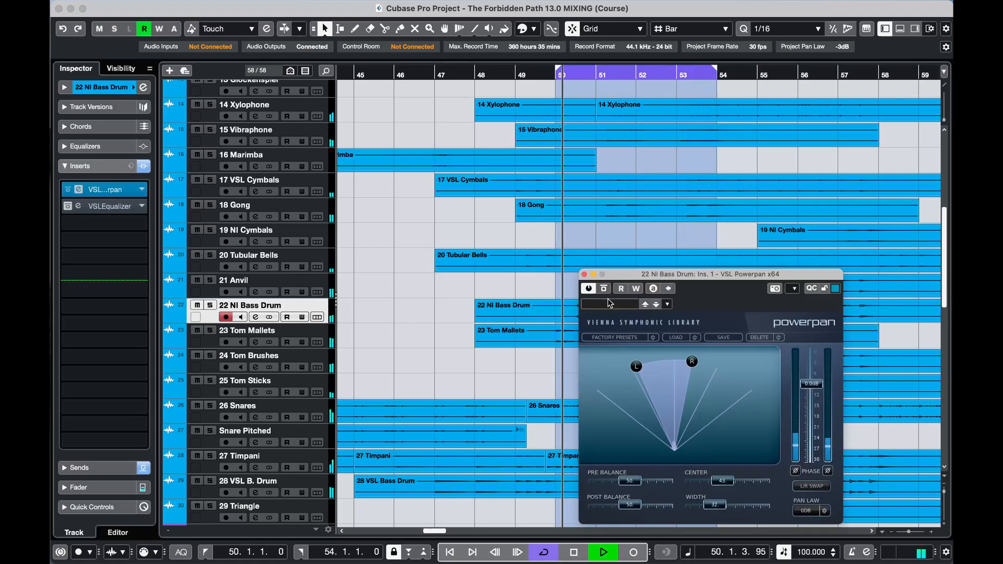
pyautogui.click(584, 274)
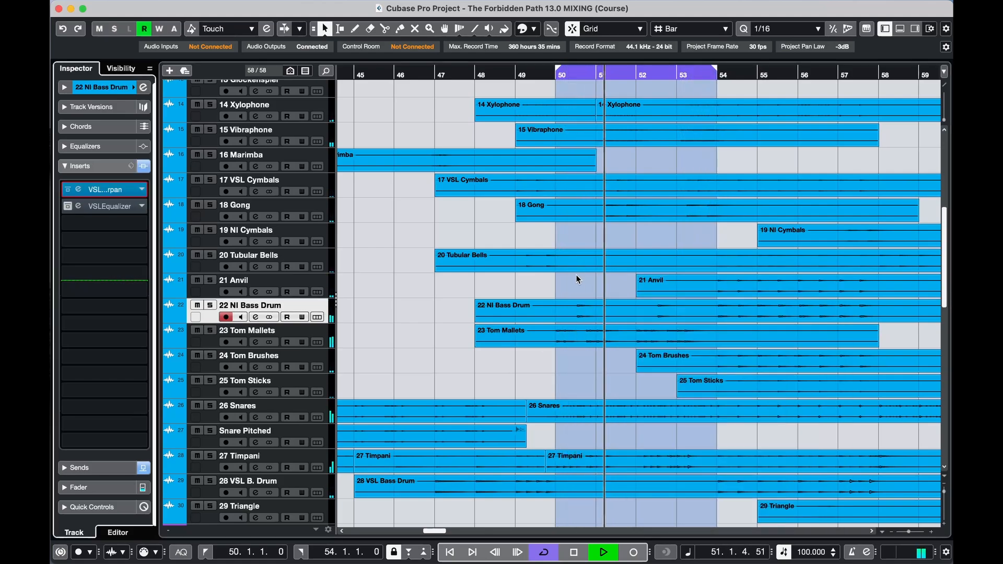
# Open Powerpan on the 18 Gong track, turn off its bypass and close the plug-in window
pyautogui.click(328, 205)
pyautogui.click(107, 189)
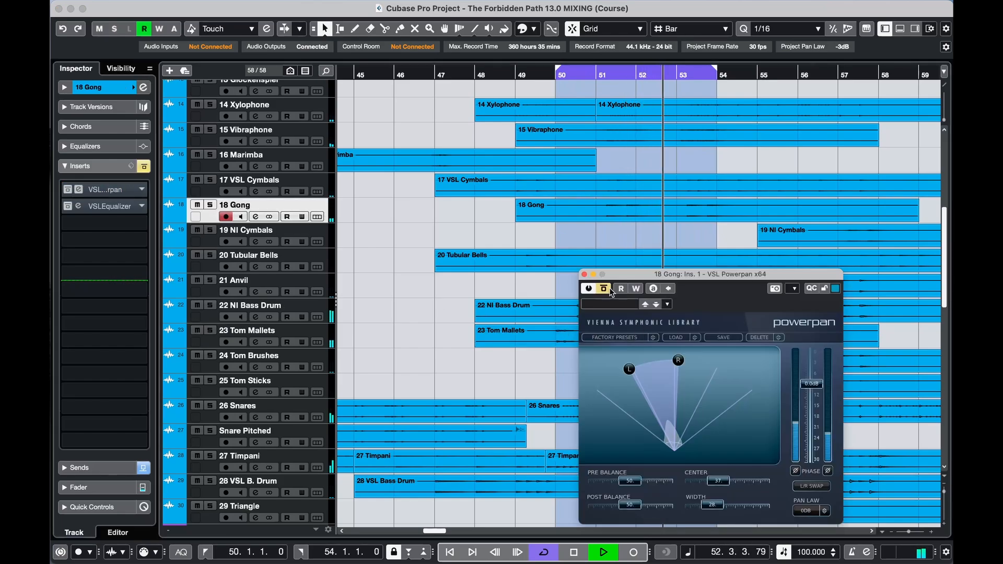
pyautogui.click(605, 290)
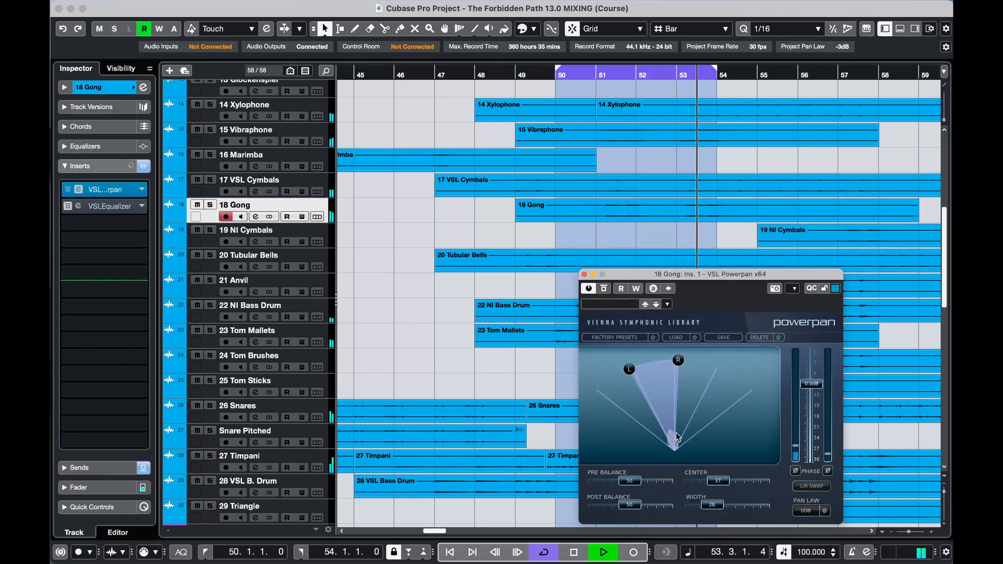
pyautogui.click(584, 274)
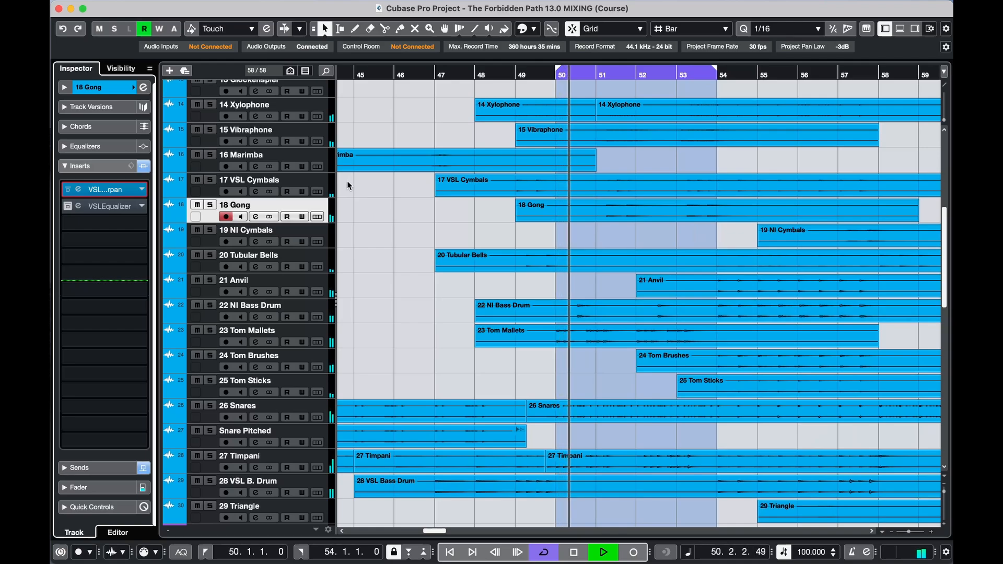
# Open Powerpan on the 17 VSL Cymbals track, turn off its bypass and close the plug-in window
pyautogui.click(329, 184)
pyautogui.click(110, 190)
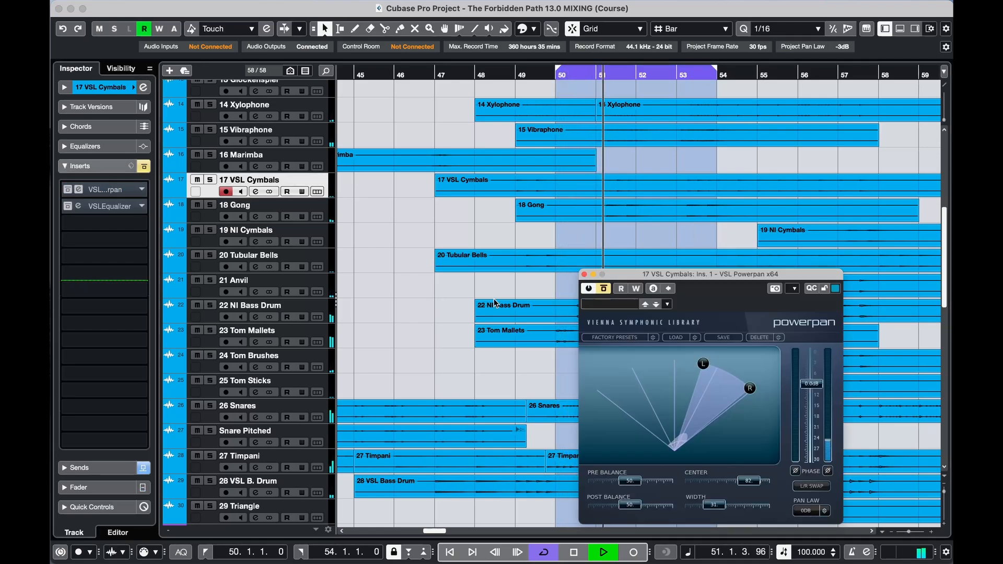
pyautogui.click(603, 290)
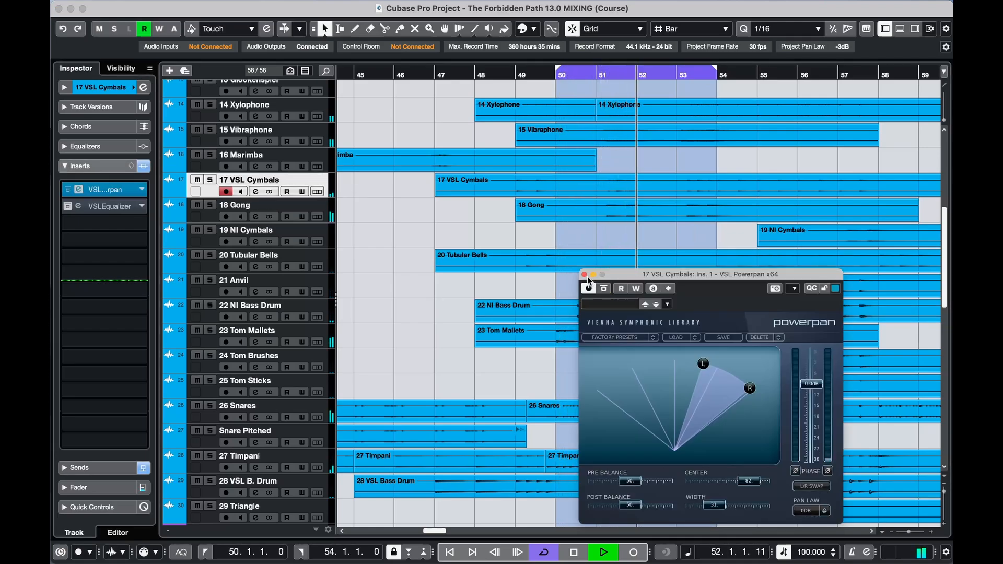
pyautogui.click(585, 274)
# Open Powerpan on the 15 Vibraphone track and turn off its bypass
pyautogui.click(315, 132)
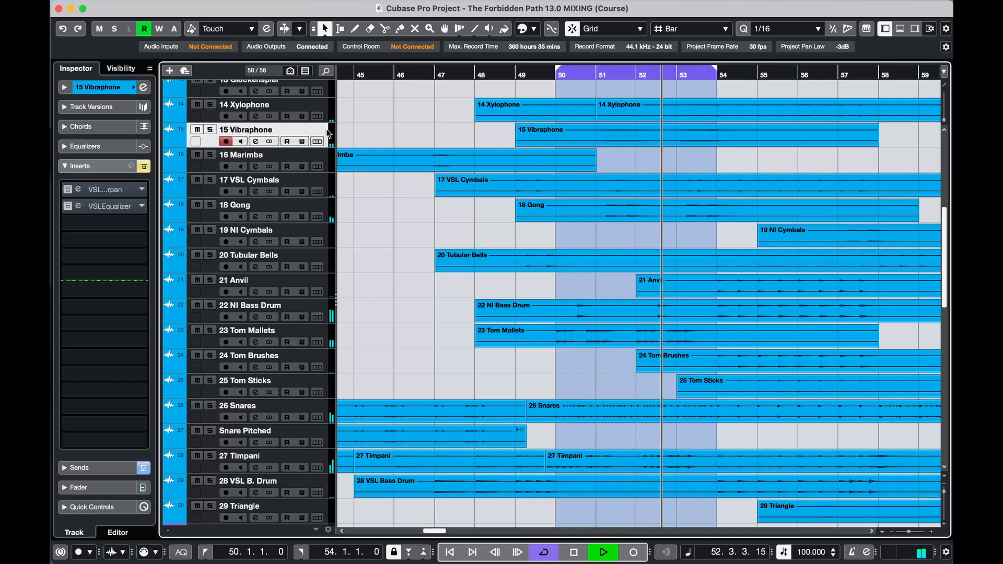
pyautogui.click(115, 190)
pyautogui.click(604, 289)
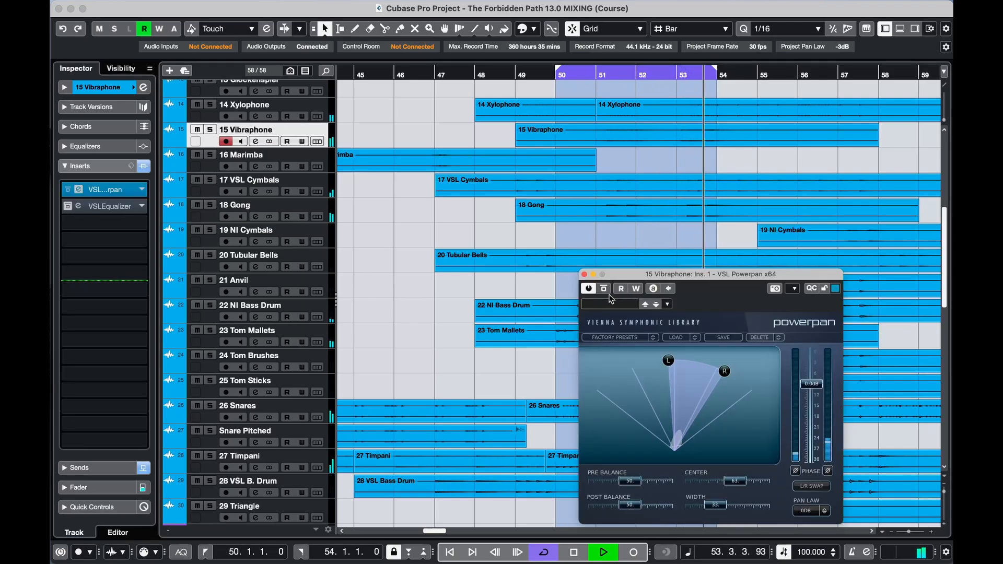
# Open Powerpan on the 14 Xylophone track and turn off its bypass
pyautogui.click(307, 106)
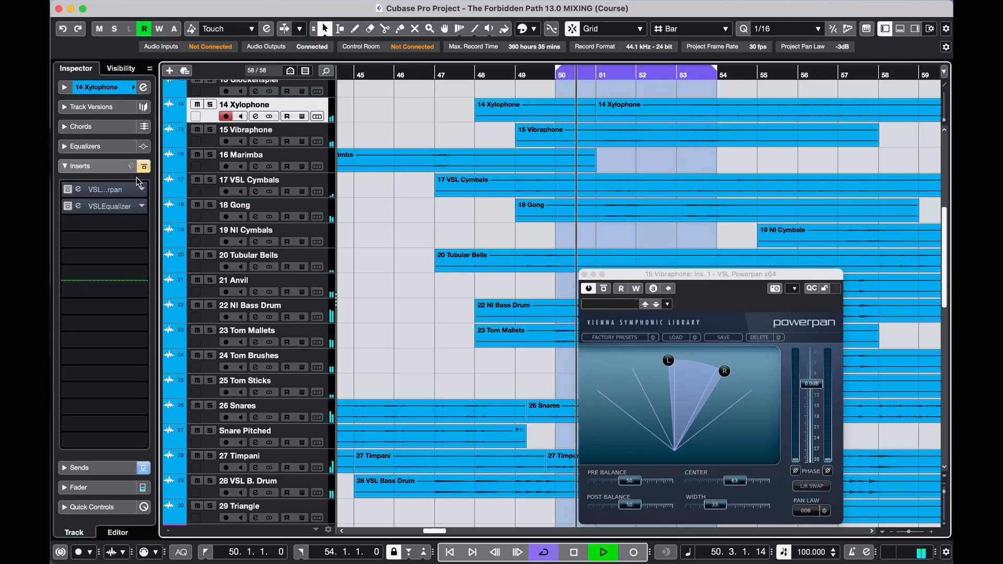
pyautogui.click(129, 190)
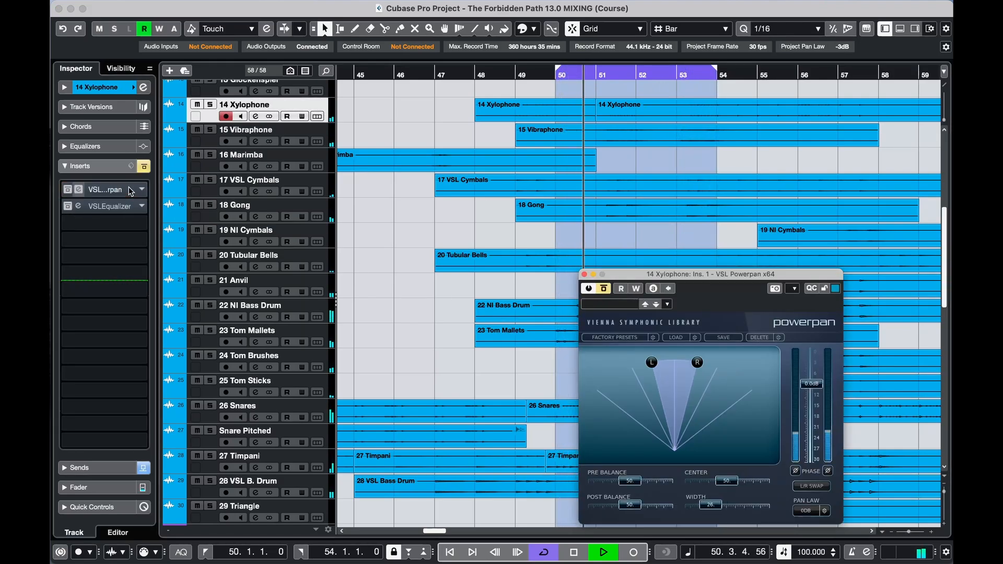
pyautogui.click(604, 289)
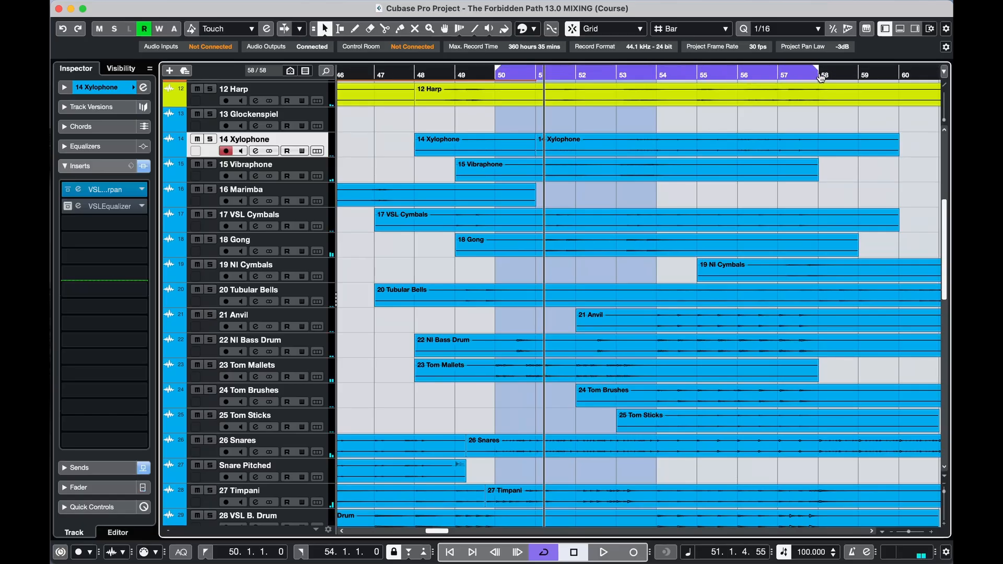
# Set the loop range from bar 54 to bar 58 and start looped playback
pyautogui.moveTo(820, 78); pyautogui.dragTo(818, 77)
pyautogui.moveTo(500, 71); pyautogui.dragTo(527, 75)
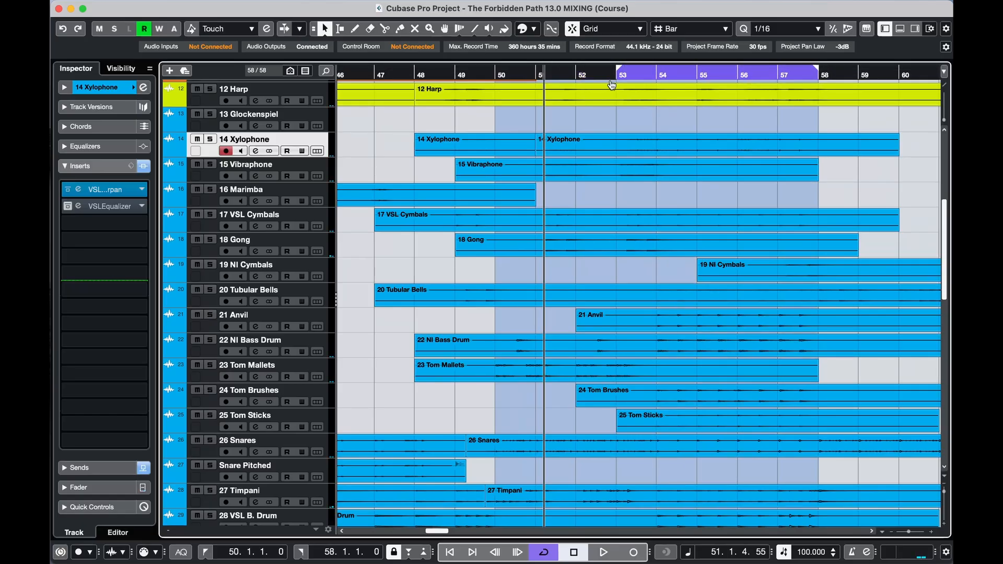
pyautogui.moveTo(660, 87); pyautogui.dragTo(657, 83)
pyautogui.scroll(-3, 654, 144)
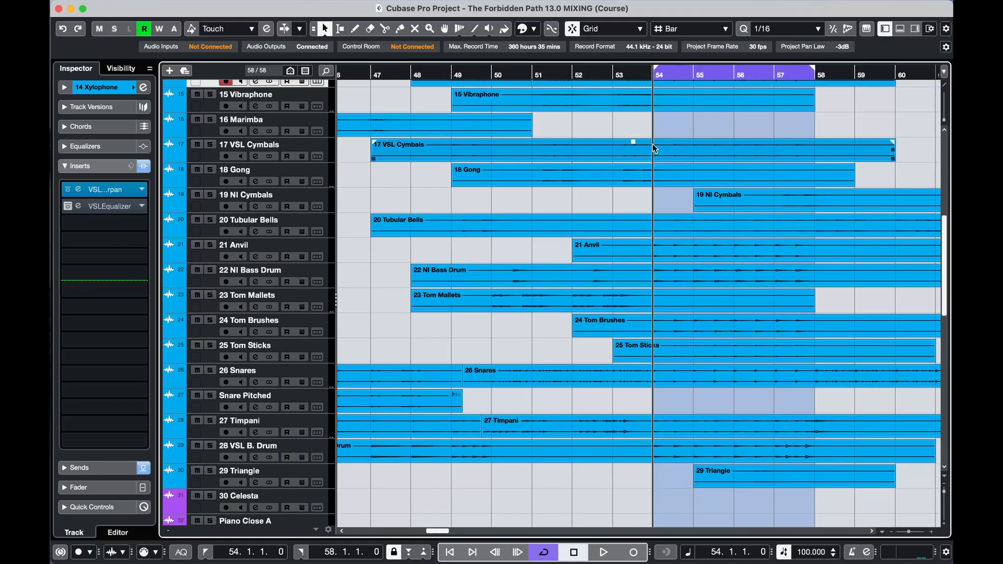
pyautogui.press('space')
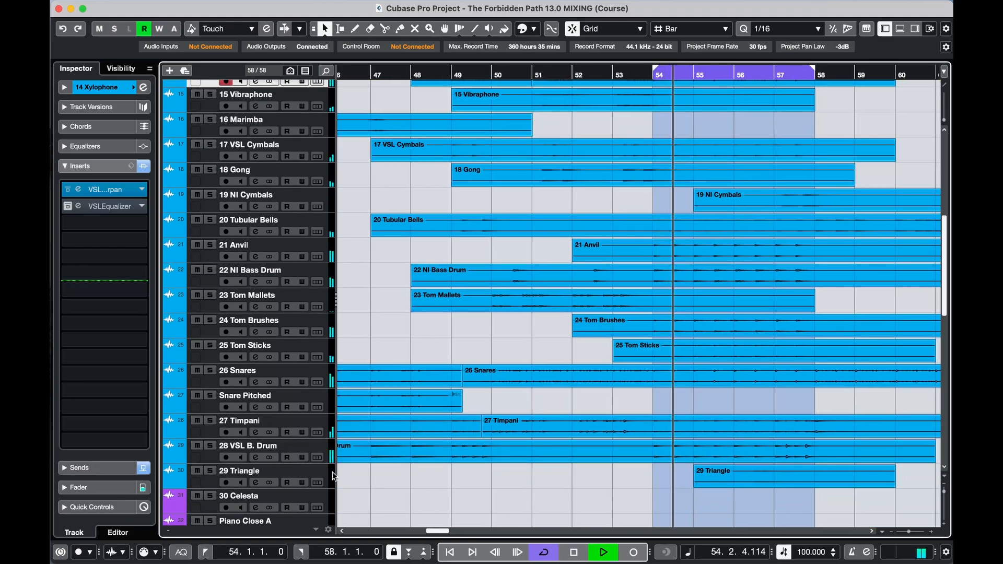
# Open Powerpan on the 29 Triangle track, turn off its bypass and close the plug-in window
pyautogui.click(331, 473)
pyautogui.click(79, 190)
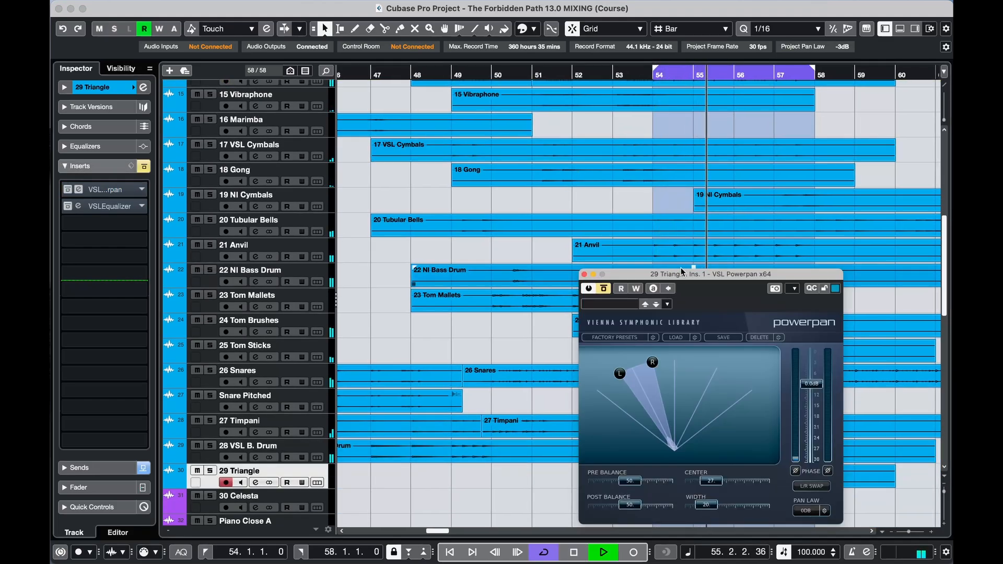
pyautogui.moveTo(685, 273); pyautogui.dragTo(435, 185)
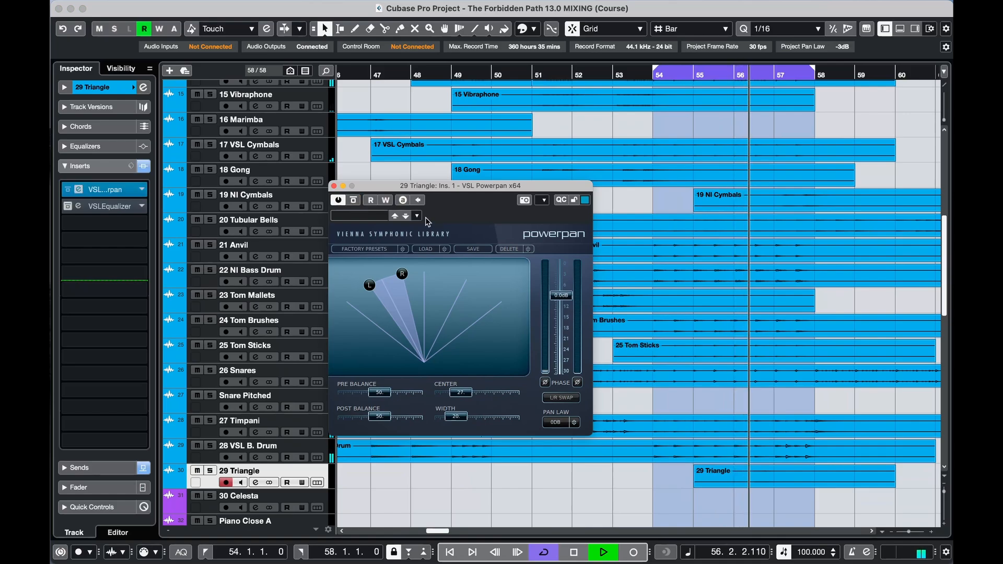
pyautogui.click(334, 186)
# Open Powerpan on the 28 VSL B. Drum track, turn off its bypass and close the plug-in window
pyautogui.click(303, 447)
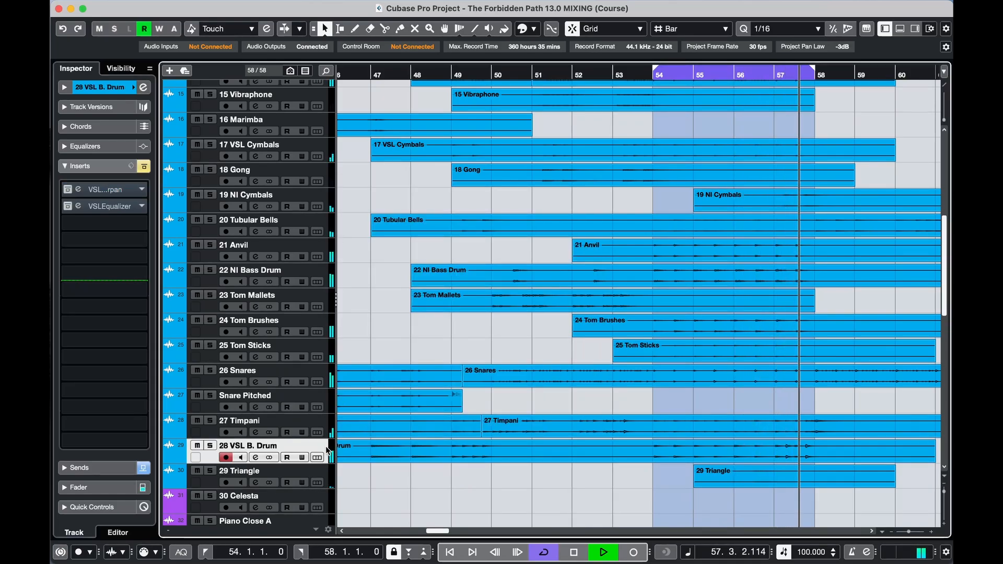
pyautogui.click(114, 192)
pyautogui.click(113, 192)
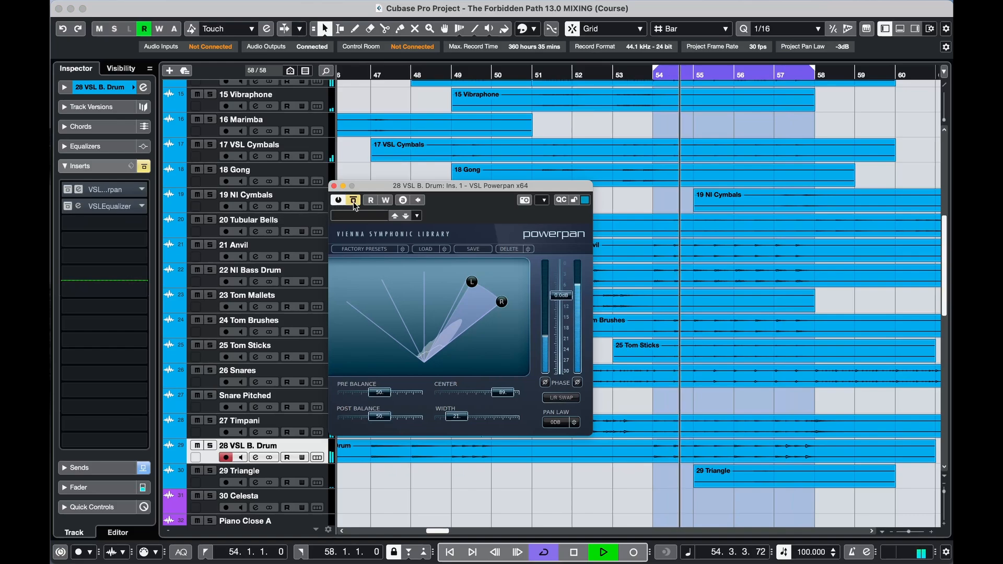
pyautogui.click(333, 186)
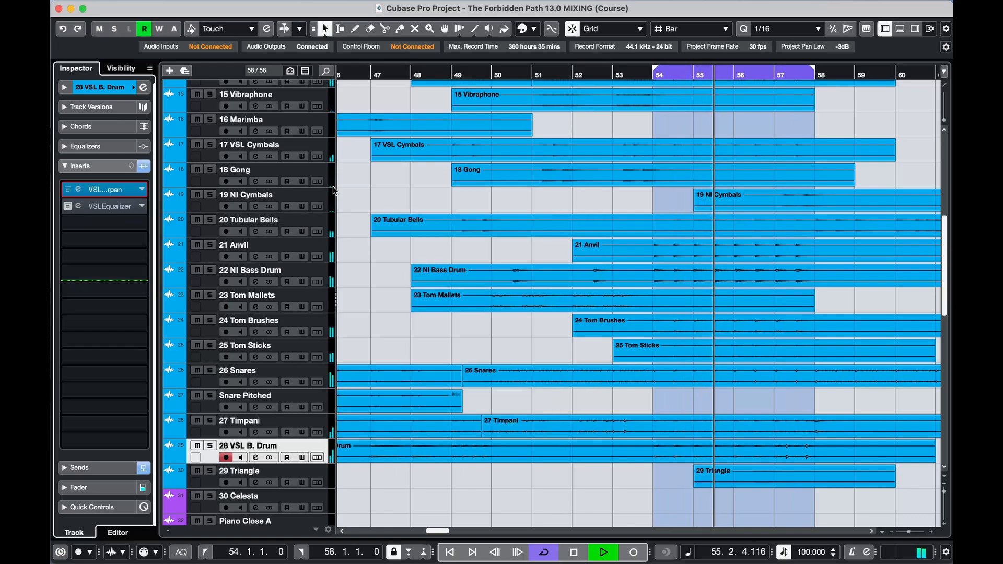
# Open Powerpan on the 24 Tom Brushes track, turn off its bypass and keep the plug-in window open
pyautogui.click(329, 328)
pyautogui.click(118, 189)
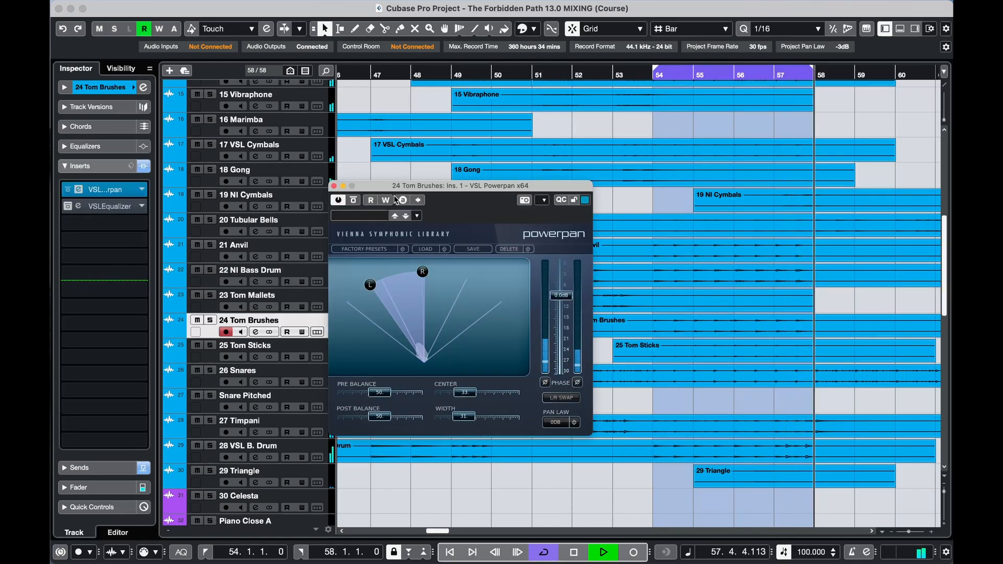
pyautogui.moveTo(397, 187); pyautogui.dragTo(434, 182)
# Turn off the Powerpan bypass on the 25 Tom Sticks track beside the Tom Brushes window, and close both plug-in windows
pyautogui.click(319, 346)
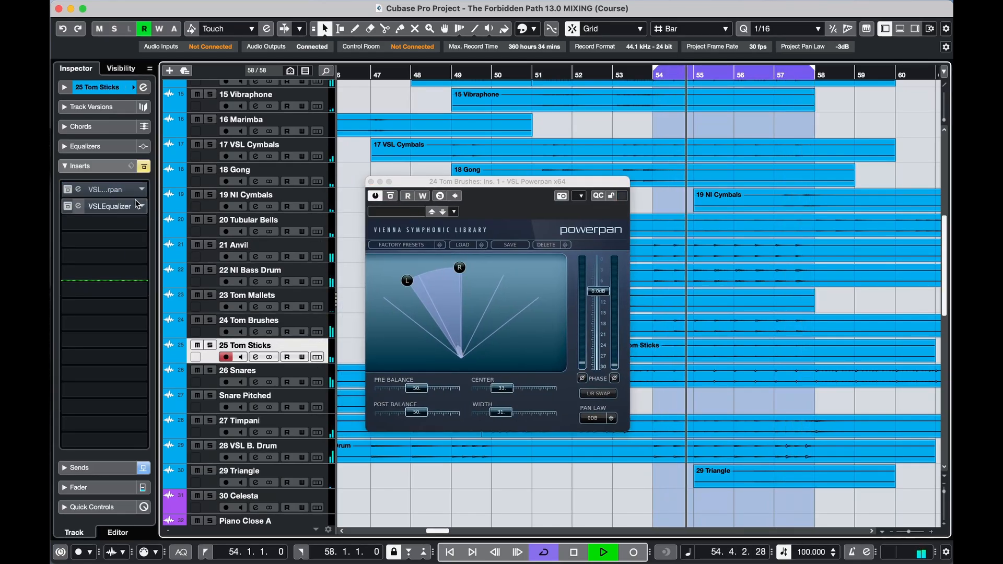
pyautogui.click(122, 190)
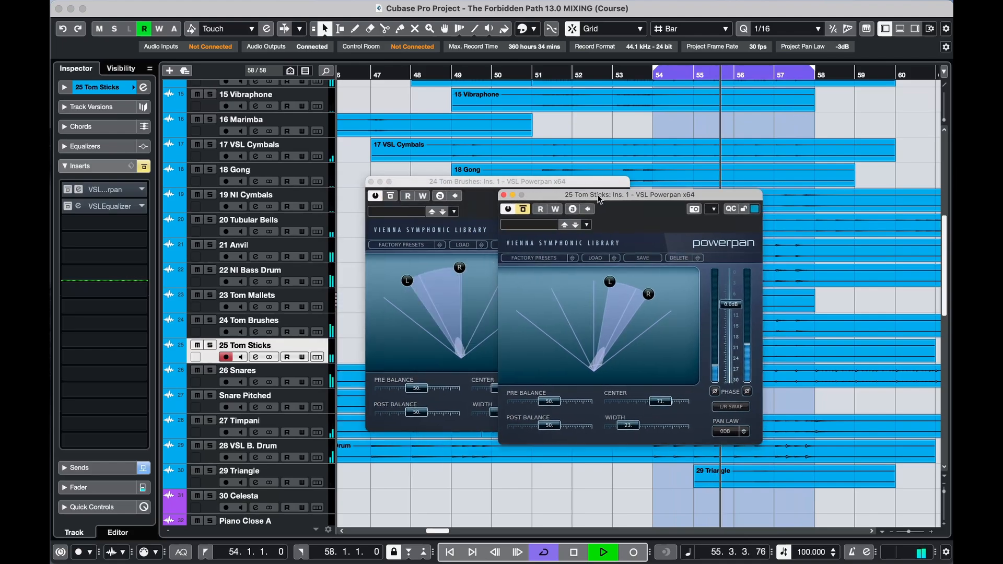
pyautogui.click(674, 204)
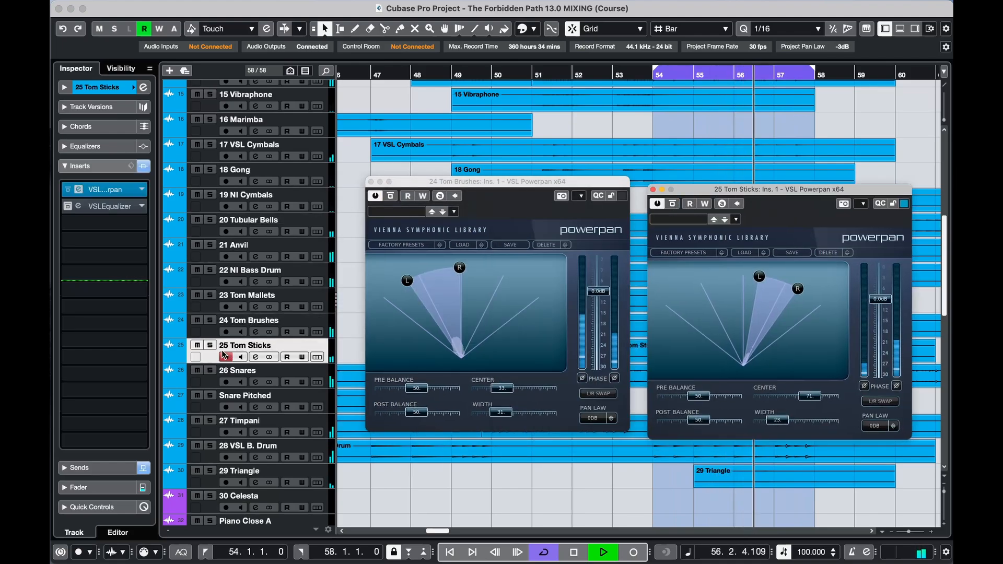
pyautogui.press('super+alt+w')
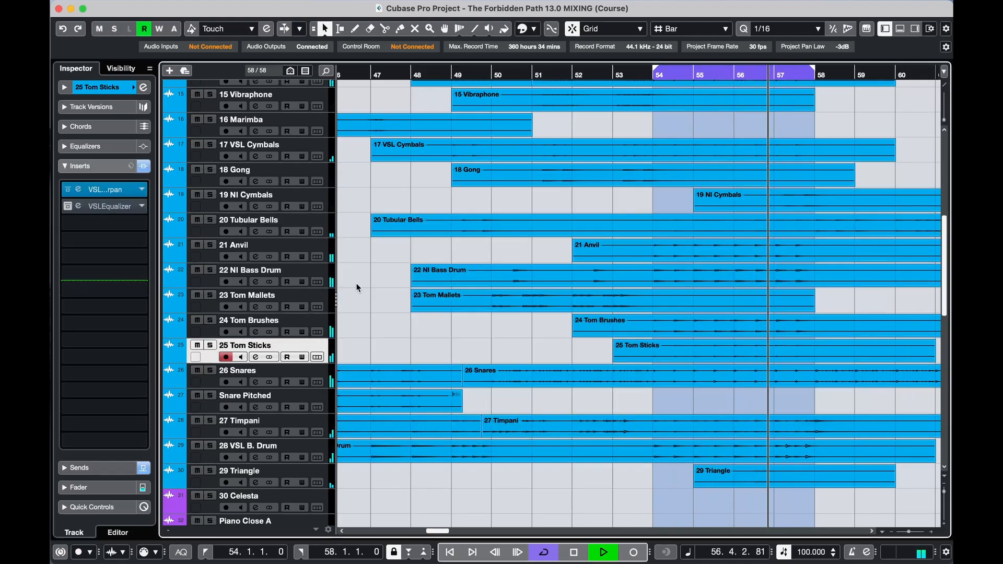
# Open Powerpan on the 21 Anvil track, turn off its bypass and close the plug-in window
pyautogui.click(327, 277)
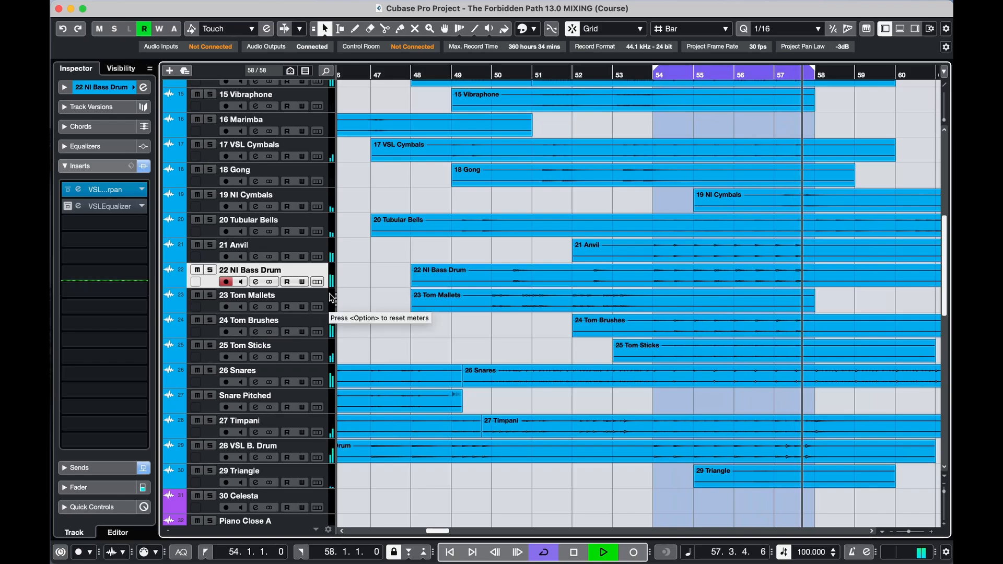
pyautogui.click(330, 245)
pyautogui.click(104, 190)
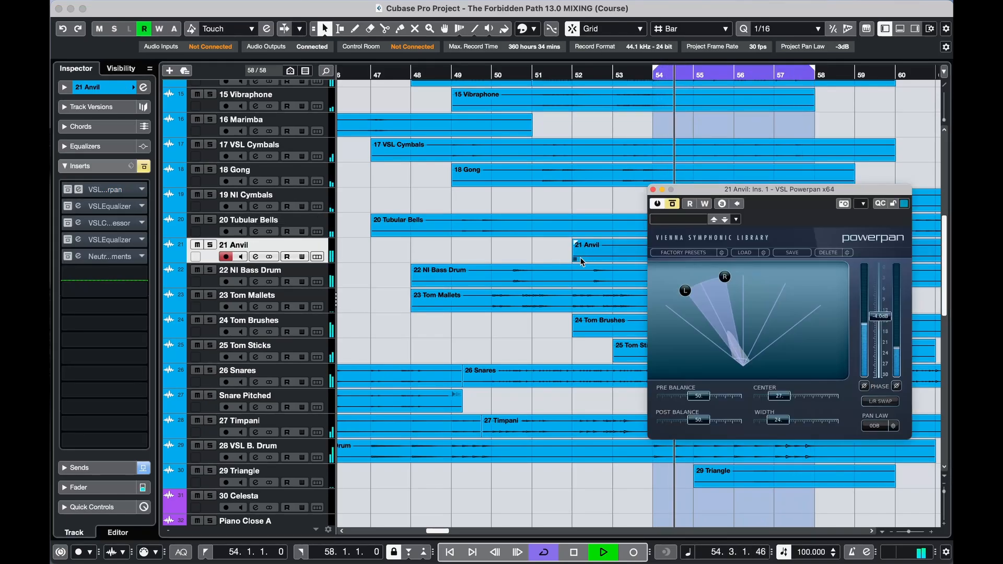
pyautogui.click(671, 205)
pyautogui.click(653, 190)
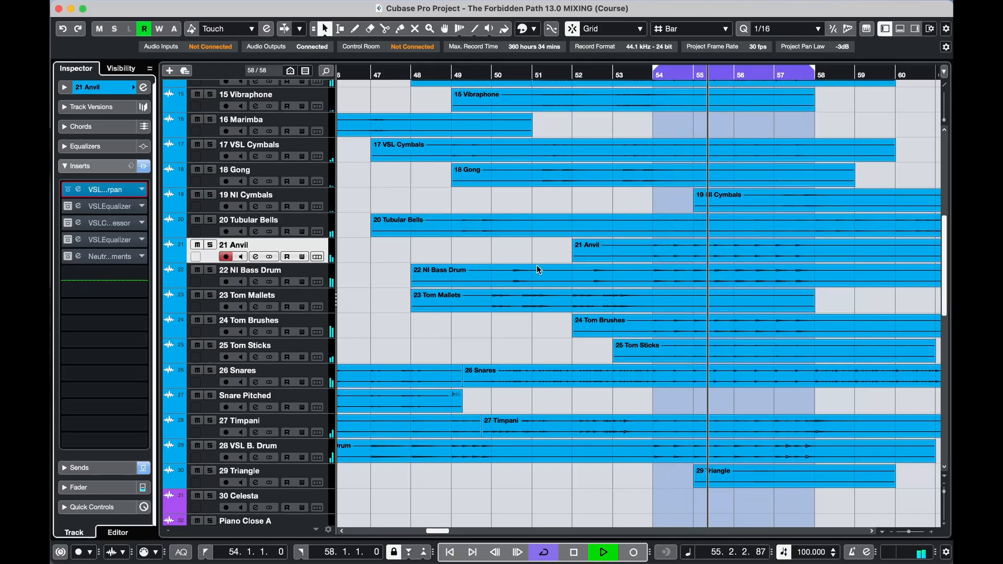
# Open Powerpan on the 20 Tubular Bells track, turn off its bypass and close the plug-in window
pyautogui.click(331, 228)
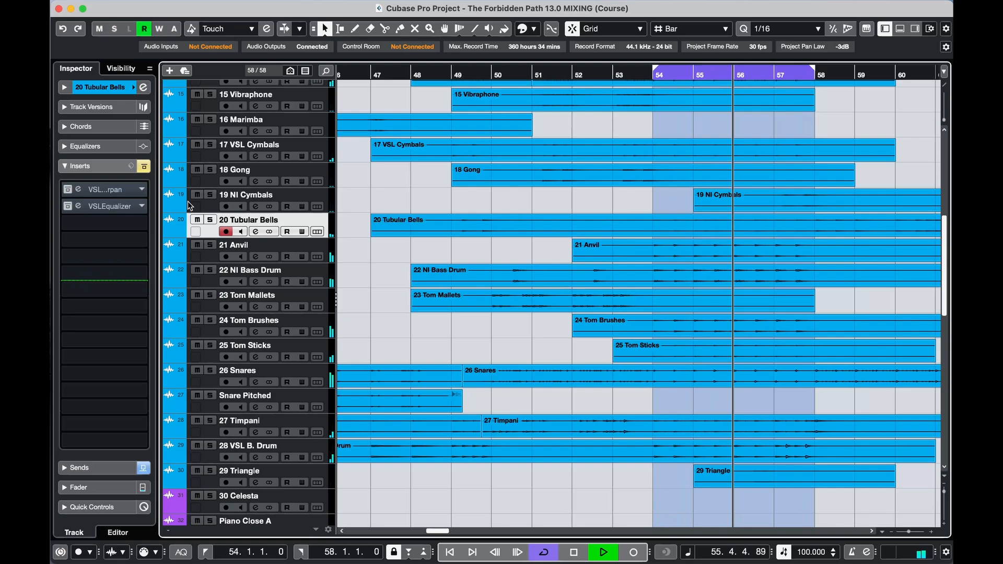
pyautogui.click(116, 190)
pyautogui.click(673, 205)
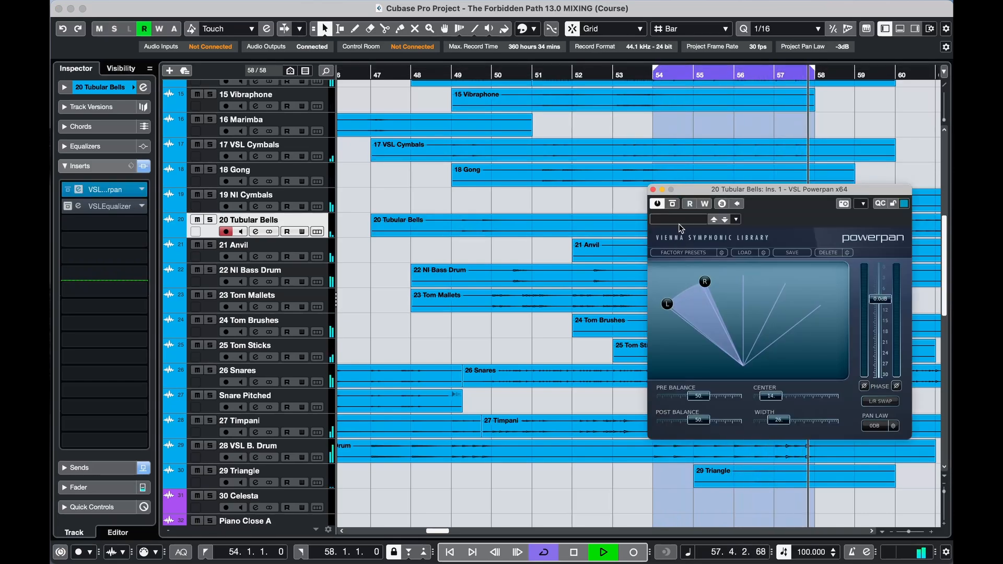
pyautogui.click(654, 190)
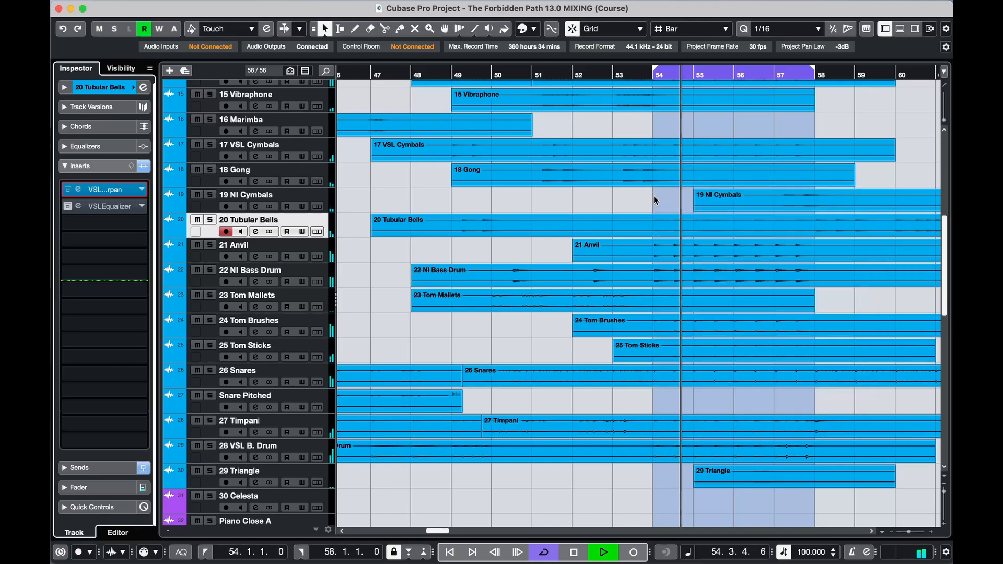
# Open Powerpan on the 19 NI Cymbals track and turn off its bypass
pyautogui.scroll(2, 641, 200)
pyautogui.click(548, 227)
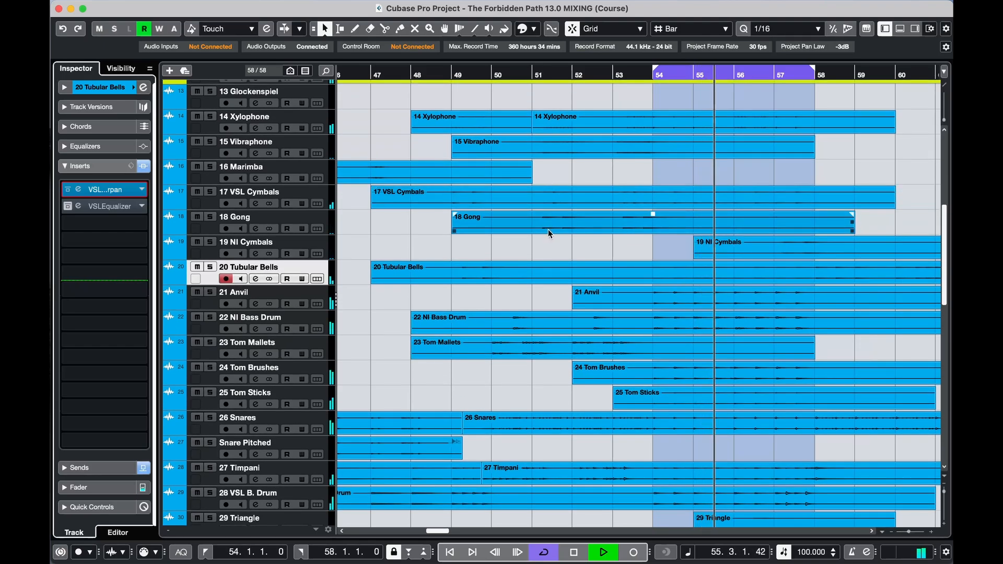
pyautogui.press('Up')
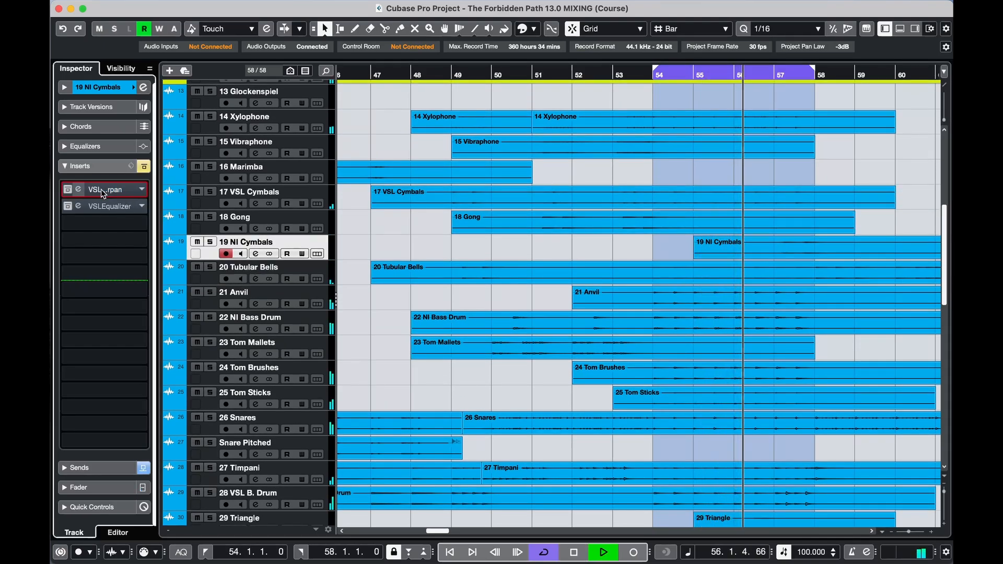
pyautogui.click(102, 189)
pyautogui.click(670, 205)
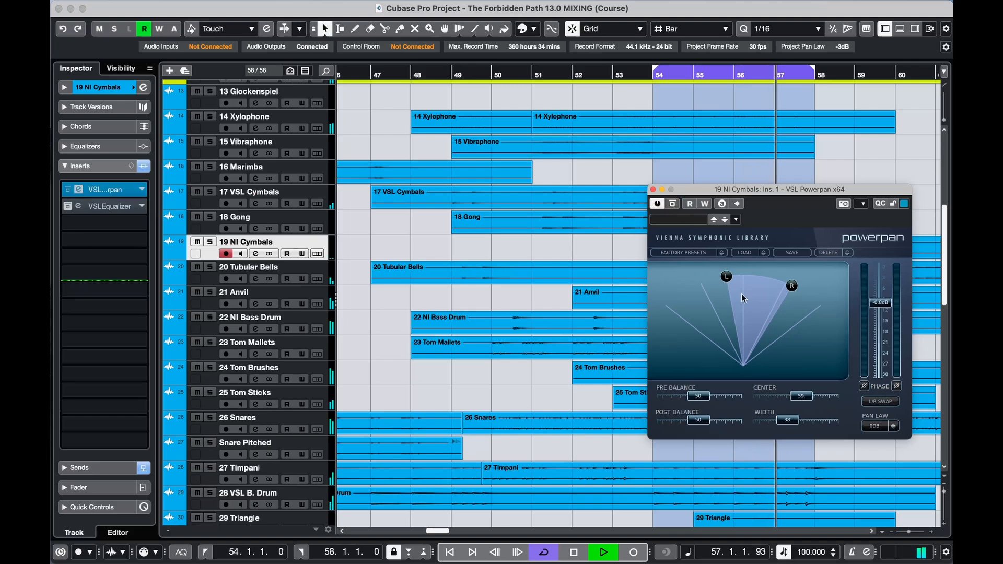
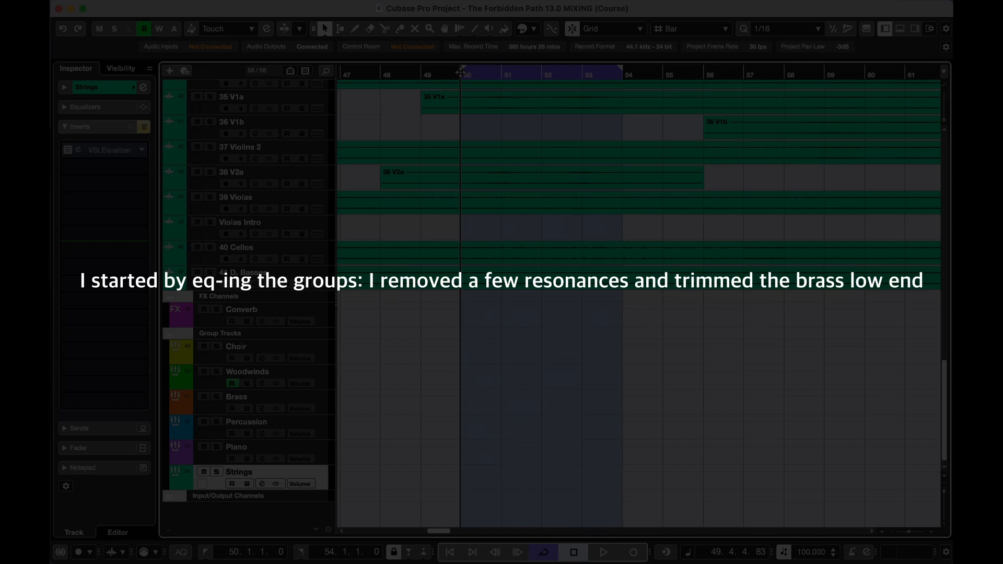
# Start looped playback, turn off the VSL Equalizer bypass on the Woodwinds group and close the plug-in window
pyautogui.press('space')
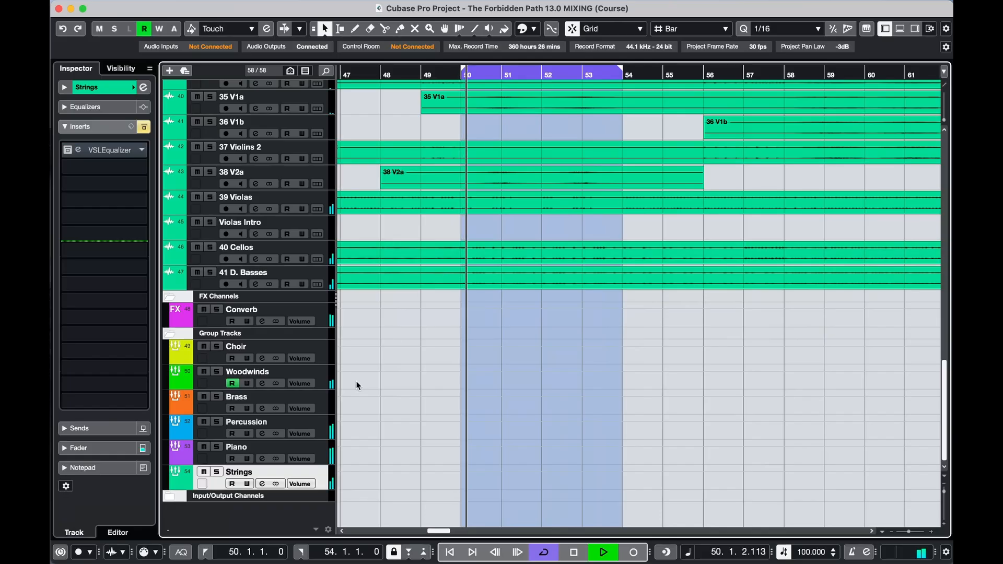
pyautogui.click(327, 353)
pyautogui.click(320, 373)
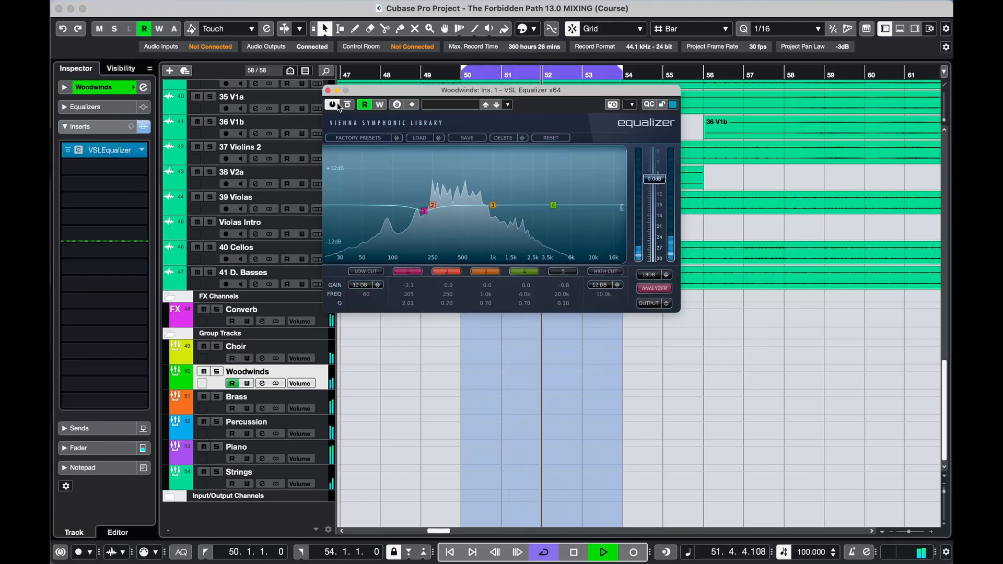
pyautogui.click(328, 89)
# Turn off the VSL Equalizer bypass on the Brass group and on the Strings group
pyautogui.click(326, 407)
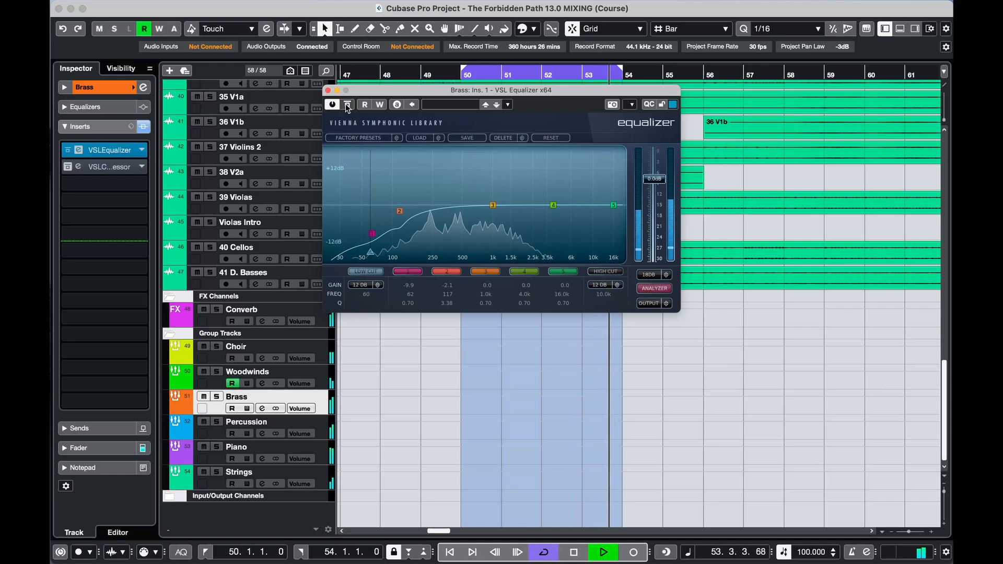
pyautogui.click(327, 90)
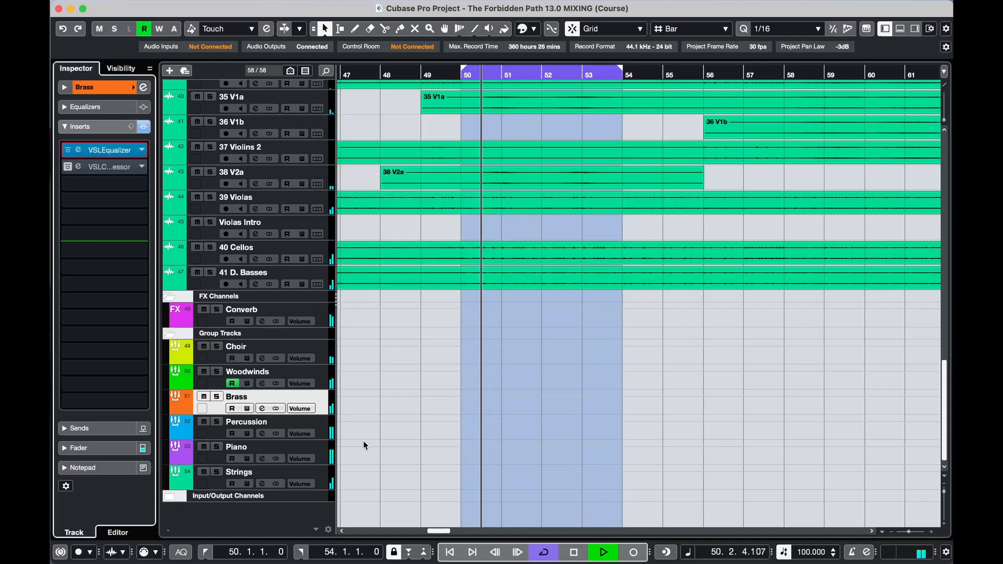
pyautogui.click(323, 476)
pyautogui.click(102, 150)
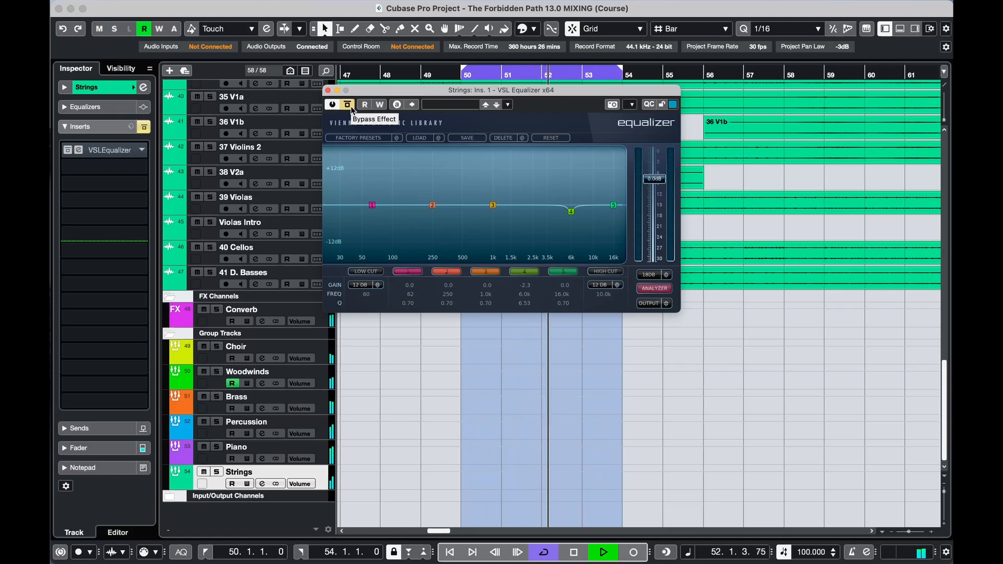
pyautogui.click(348, 104)
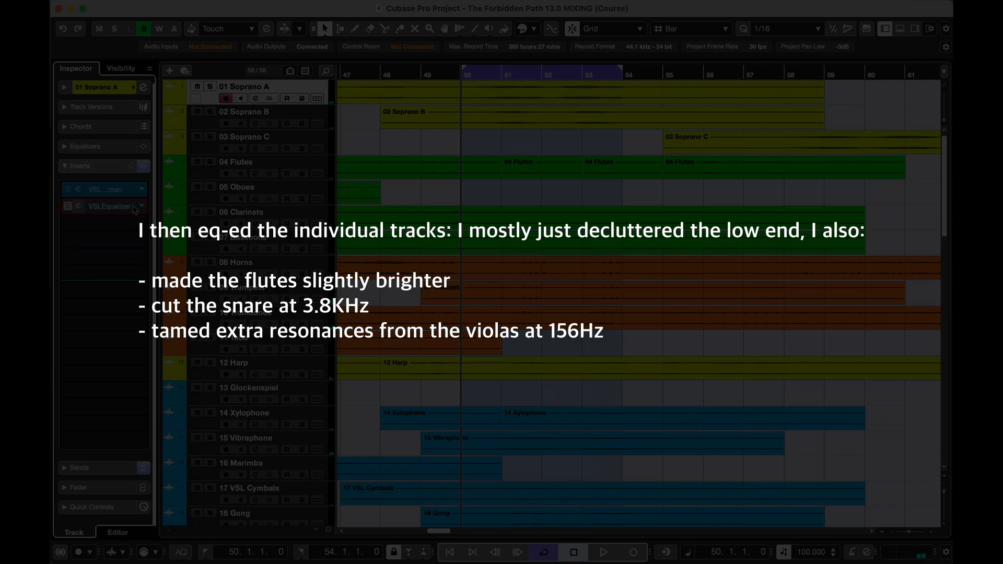
# Open VSL Equalizer on the 01 Soprano A track, turn off its bypass during playback and close the plug-in window
pyautogui.click(133, 206)
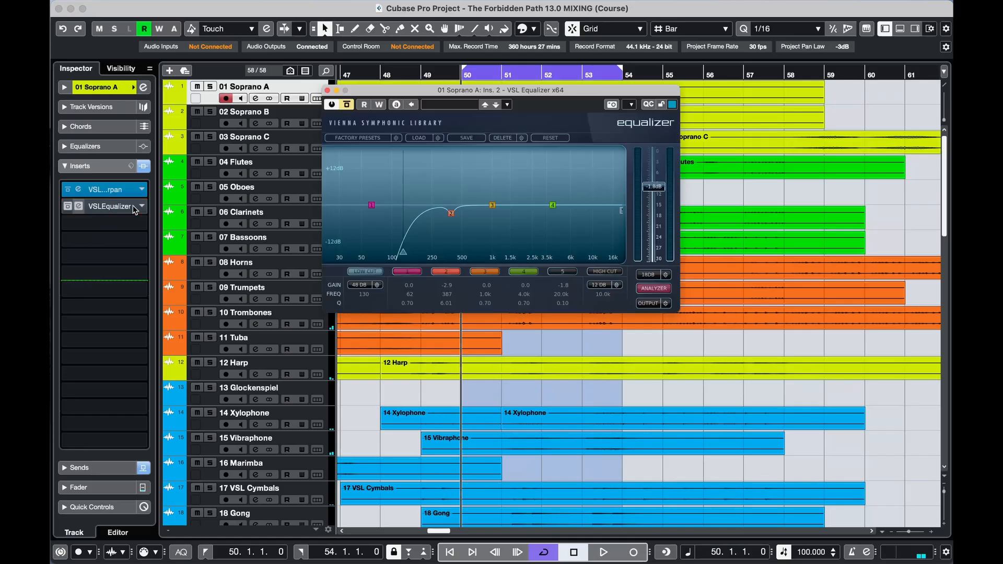
pyautogui.press('space')
pyautogui.click(348, 107)
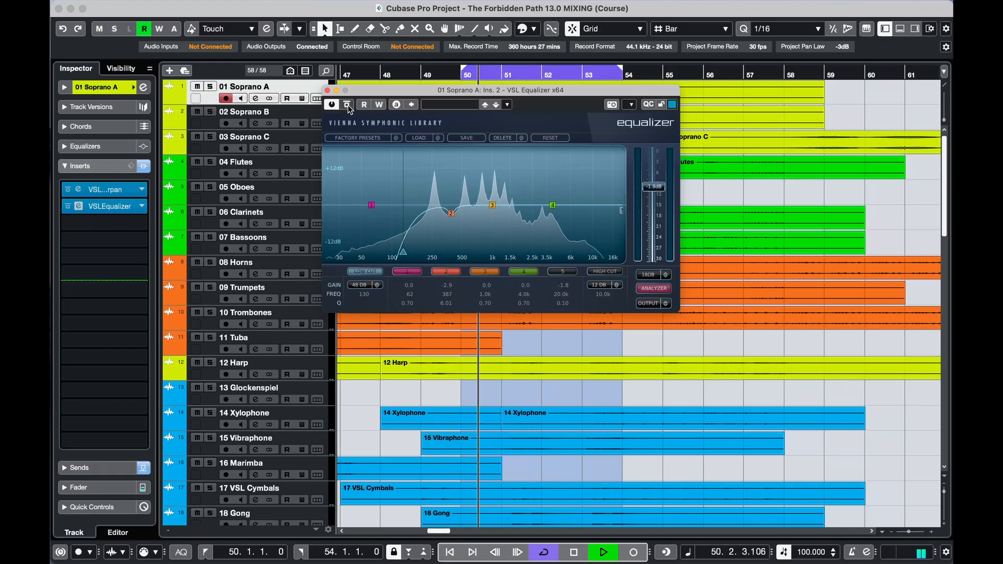
pyautogui.click(328, 91)
# Open VSL Equalizer on the 02 Soprano B track, turn off its bypass and close the plug-in window
pyautogui.click(313, 112)
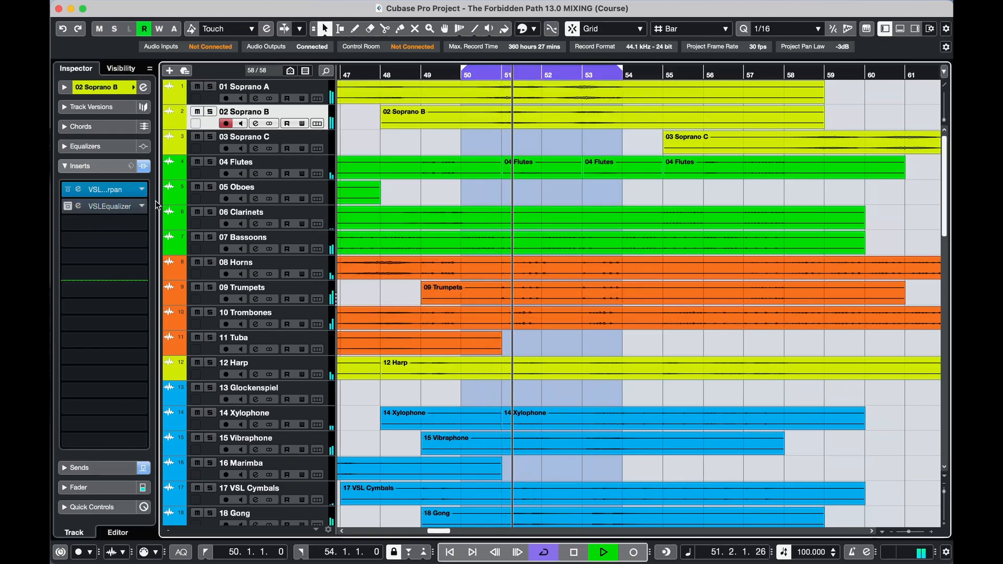
pyautogui.click(123, 207)
pyautogui.click(348, 106)
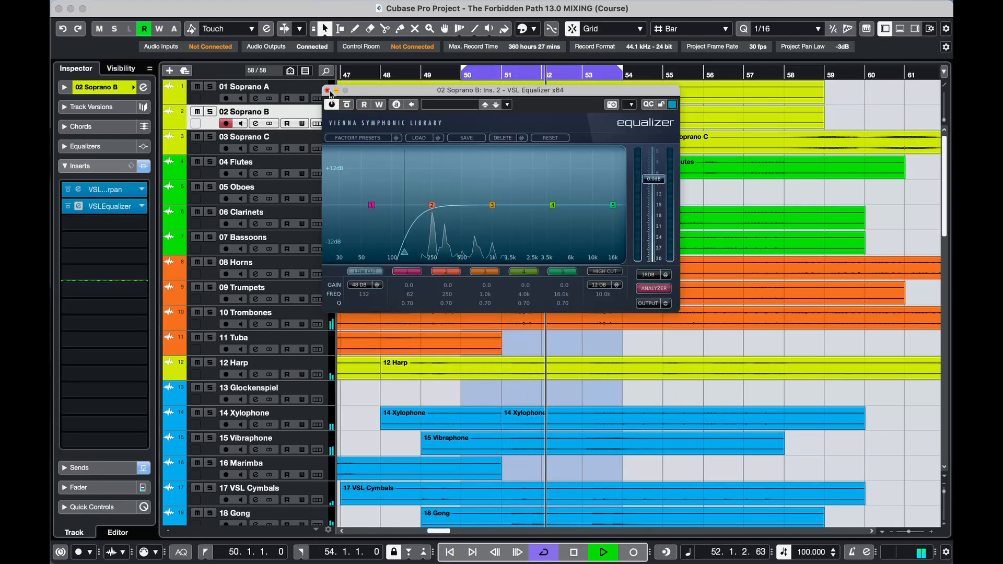
pyautogui.click(328, 90)
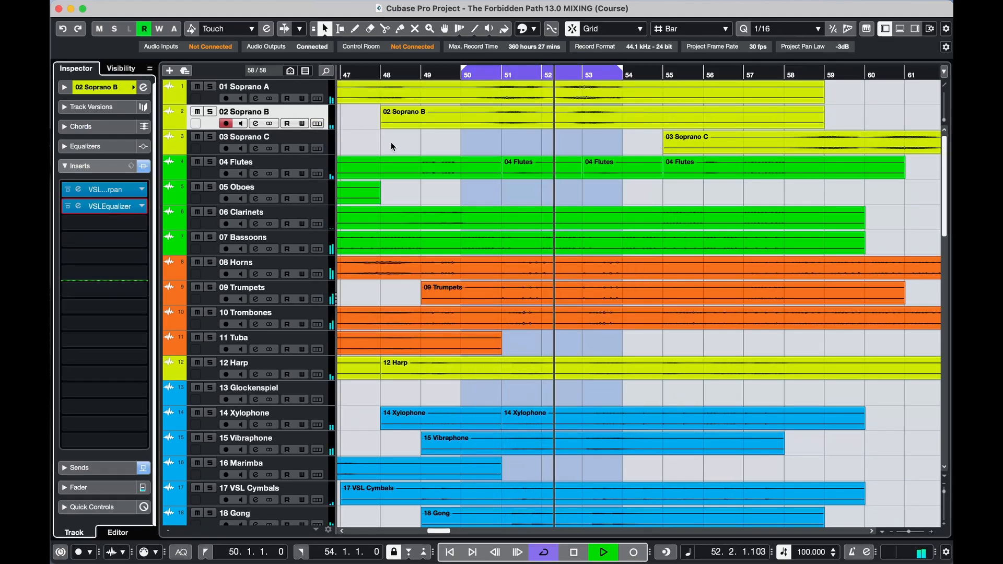
# Open VSL Equalizer on the 04 Flutes track, turn off its bypass during playback and move the plug-in window aside
pyautogui.click(326, 168)
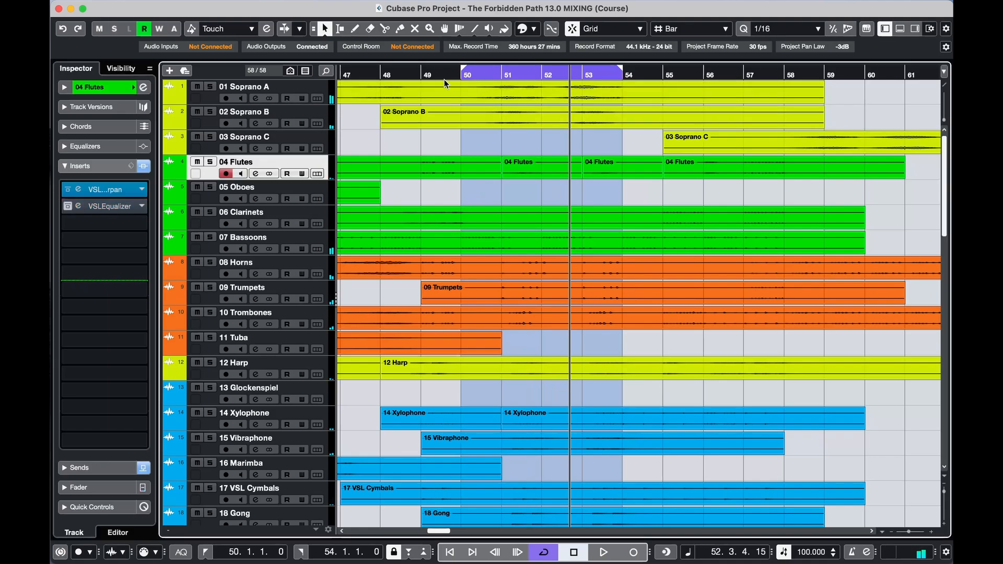
pyautogui.click(119, 207)
pyautogui.press('space')
pyautogui.click(348, 106)
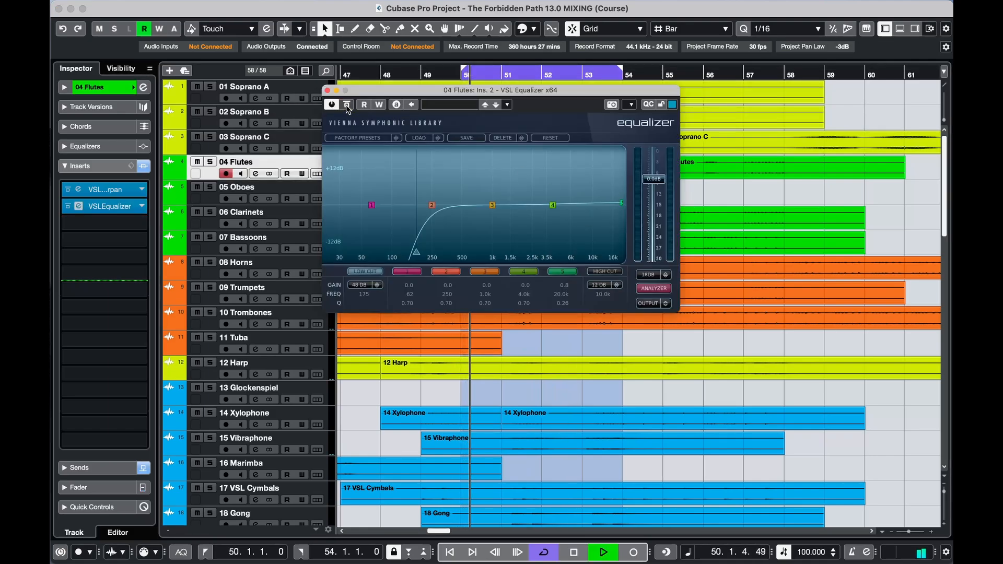
pyautogui.moveTo(419, 98); pyautogui.dragTo(678, 249)
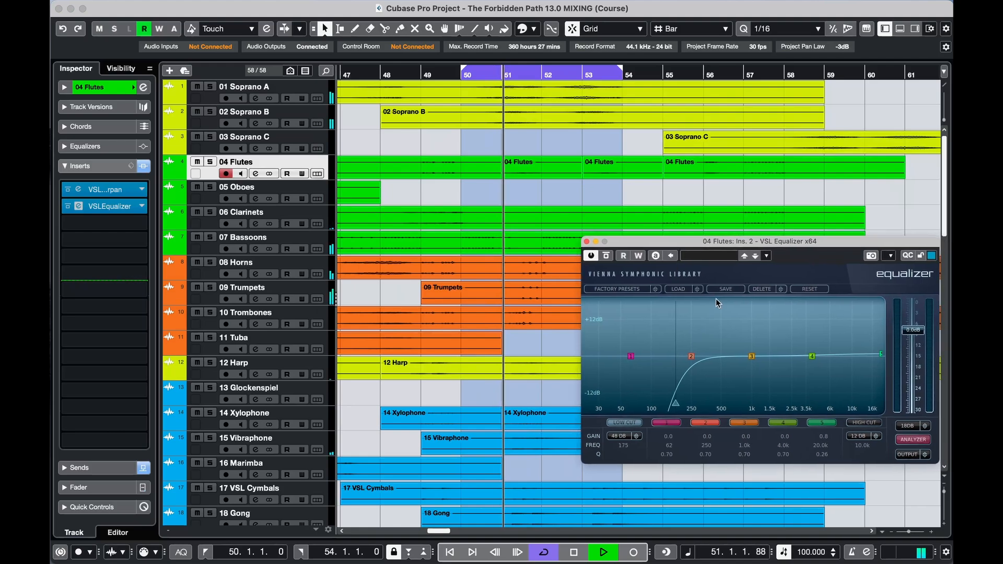
# Restart looped playback from bar 50, turn off the VSL Equalizer bypass on the 12 Harp track and close the plug-in window
pyautogui.click(270, 238)
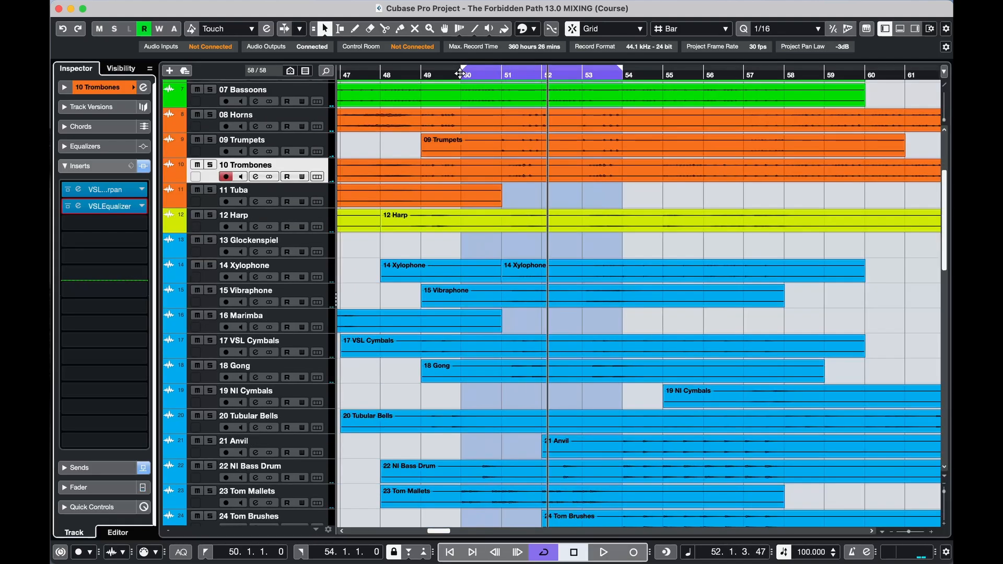
pyautogui.click(461, 74)
pyautogui.press('space')
pyautogui.click(322, 214)
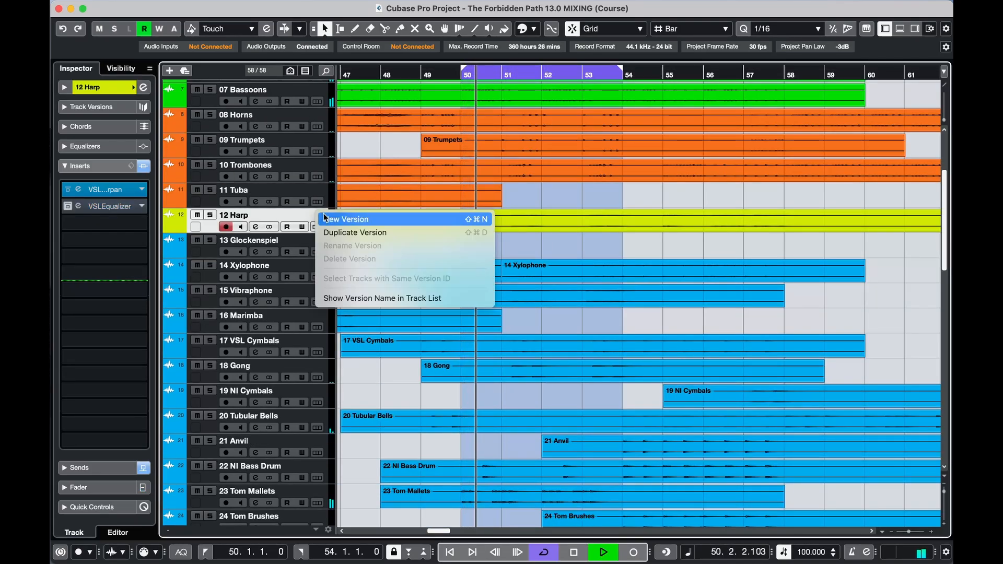
pyautogui.click(115, 207)
pyautogui.click(116, 207)
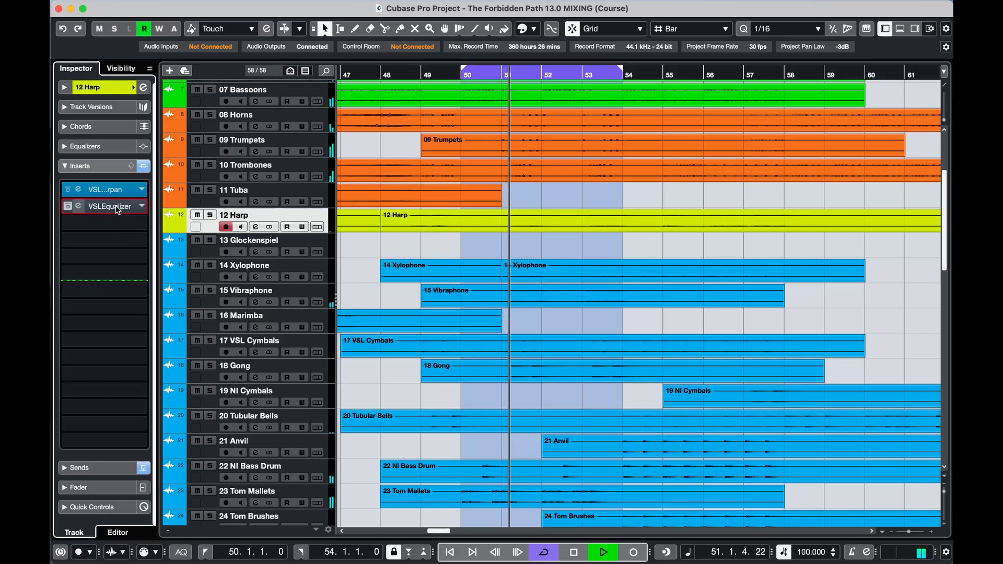
pyautogui.click(608, 255)
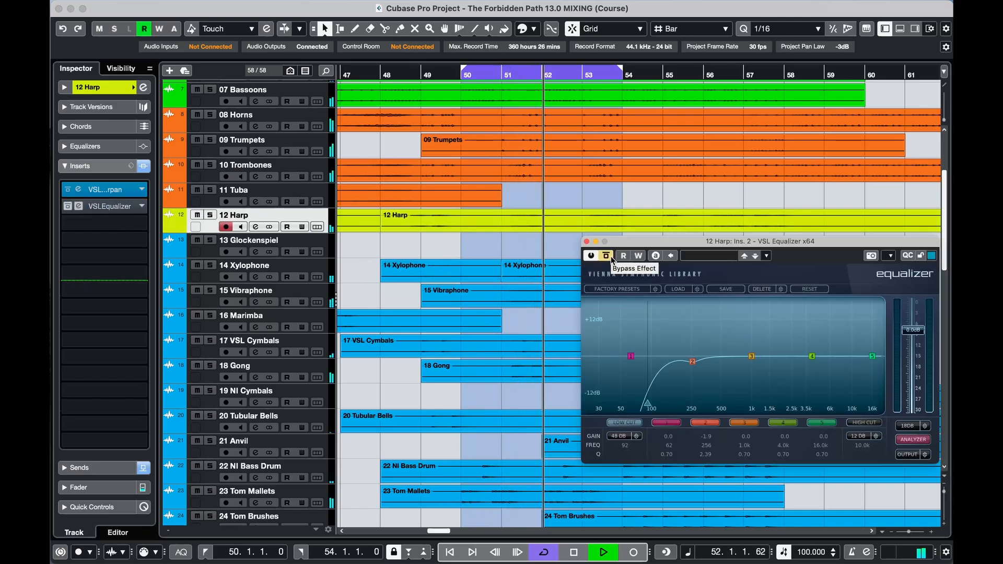
pyautogui.click(588, 242)
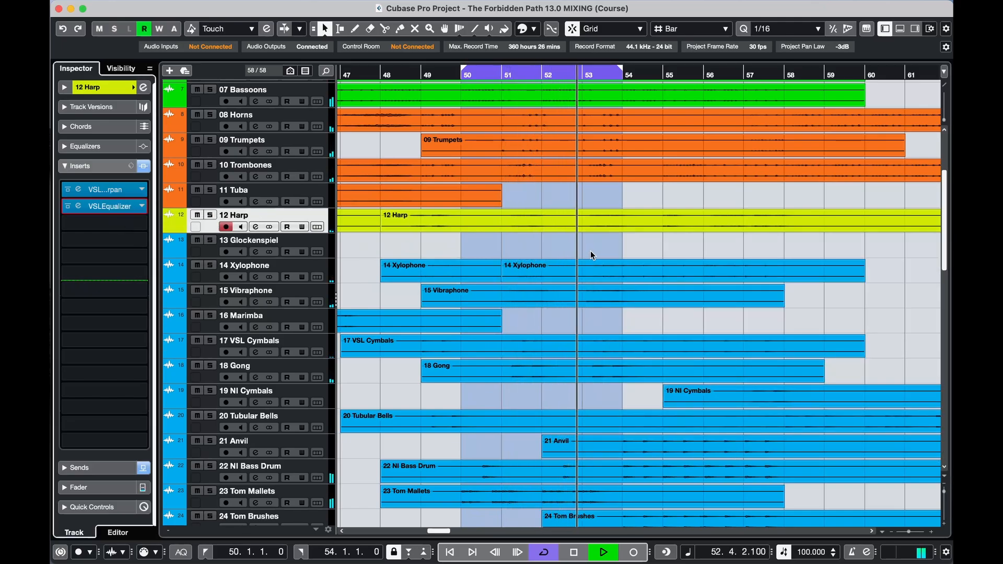
# Restart playback from bar 50, turn off the VSL Equalizer bypass on the 14 Xylophone track and close the plug-in window
pyautogui.press('space')
pyautogui.scroll(-2, 590, 251)
pyautogui.scroll(-2, 590, 251)
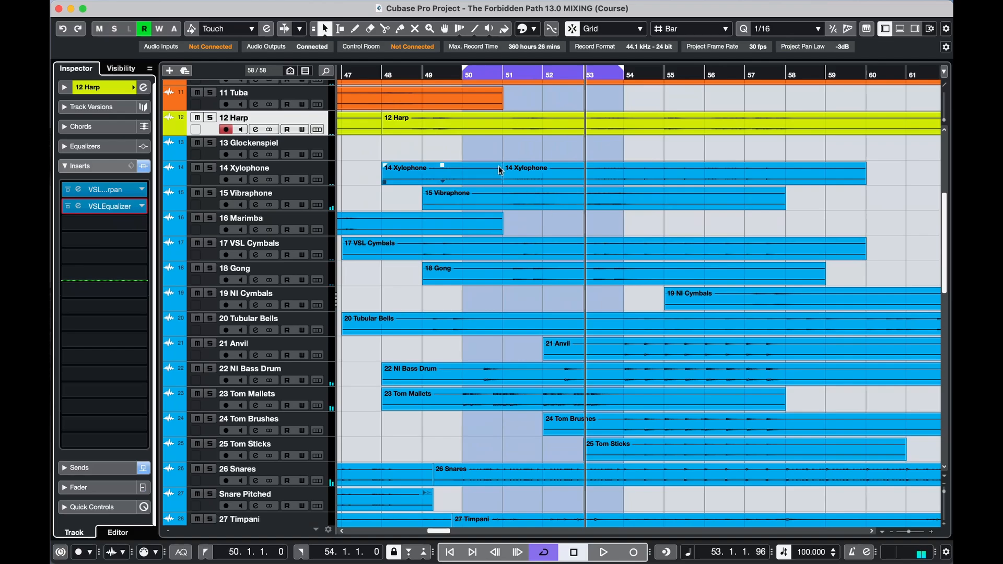
pyautogui.click(463, 76)
pyautogui.press('space')
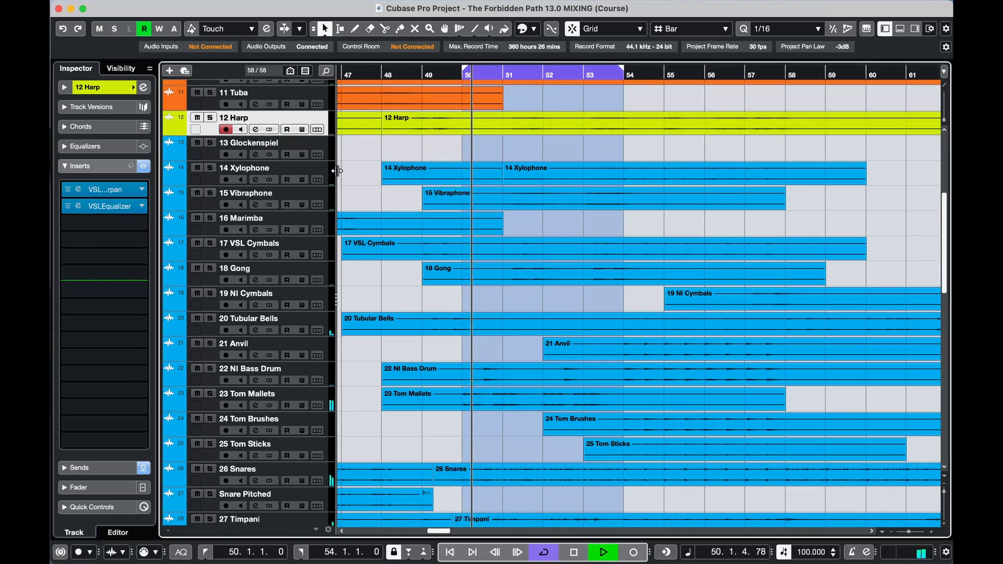
pyautogui.click(235, 175)
pyautogui.click(78, 206)
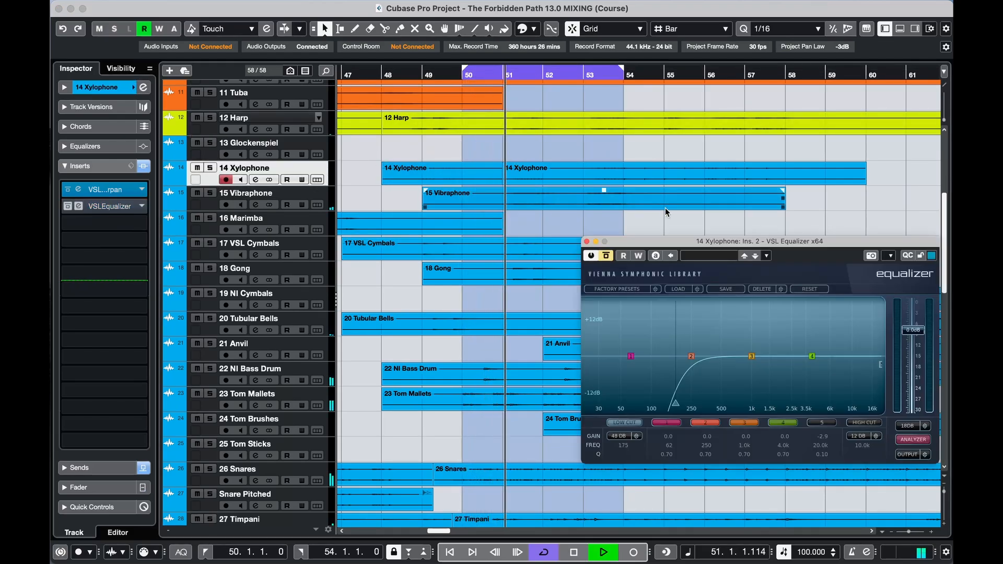
pyautogui.click(586, 241)
# Turn off the VSL Equalizer bypass on the 15 Vibraphone and 17 VSL Cymbals tracks during playback, closing each plug-in window
pyautogui.click(384, 202)
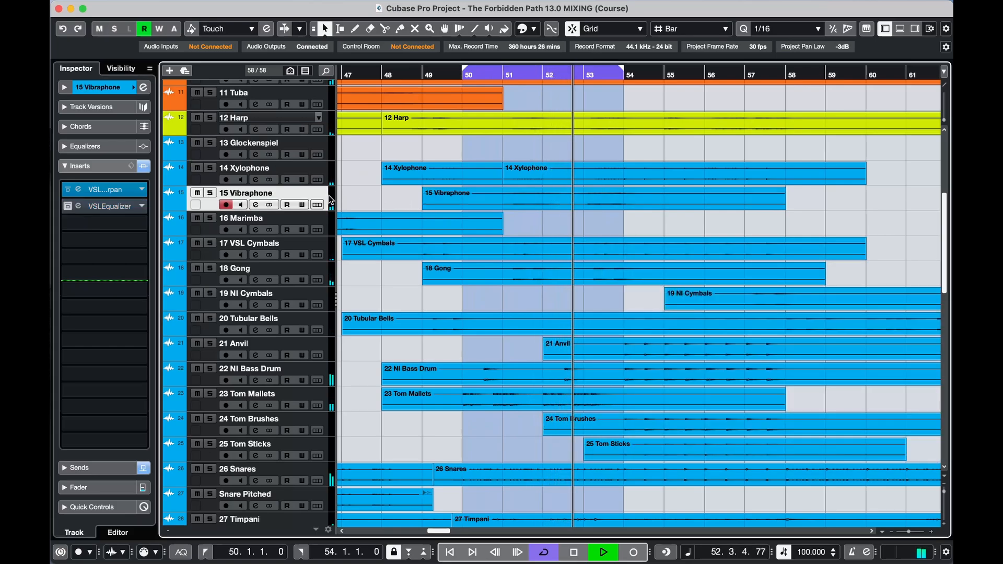
pyautogui.click(138, 209)
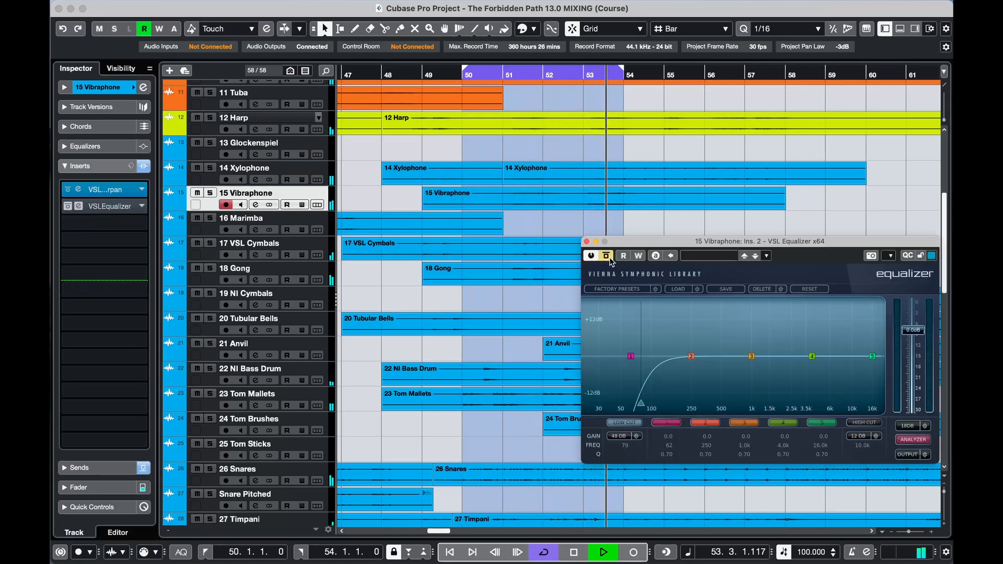
pyautogui.click(586, 242)
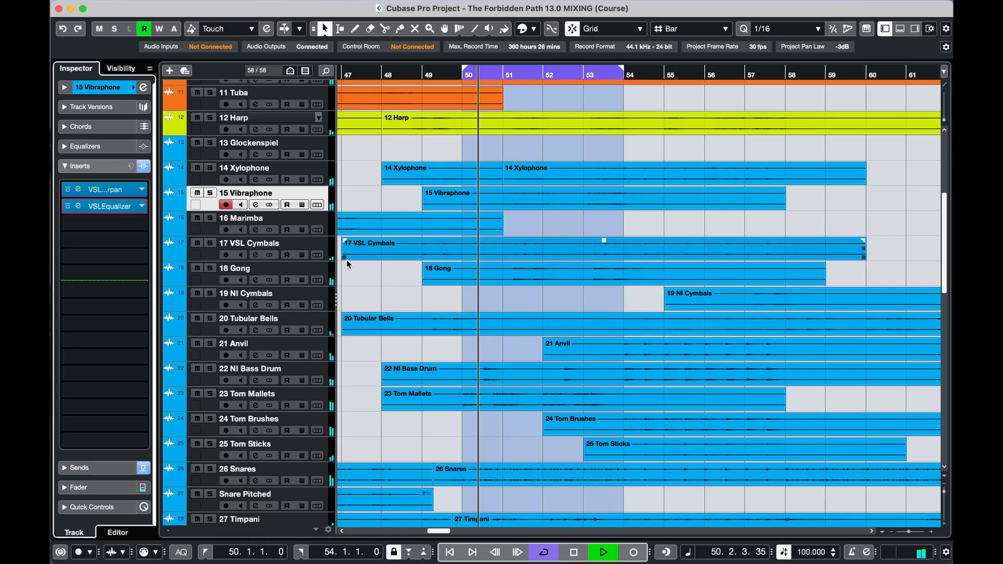
pyautogui.click(327, 250)
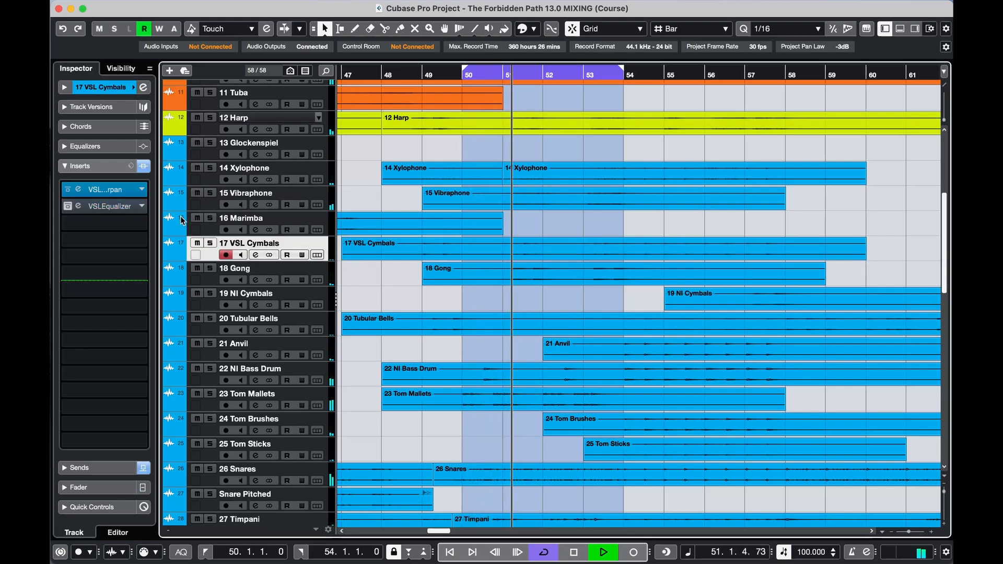
pyautogui.click(111, 206)
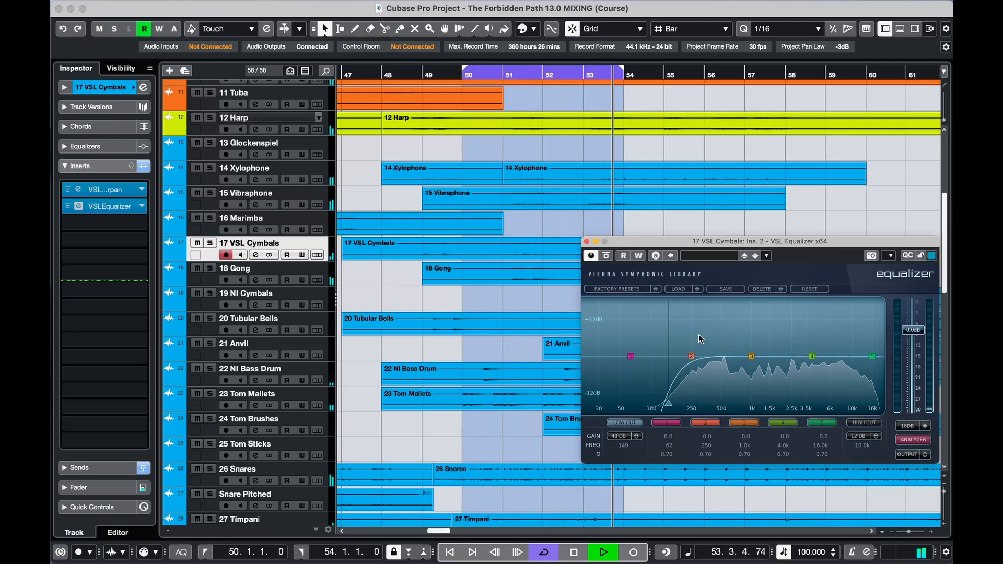
pyautogui.click(586, 241)
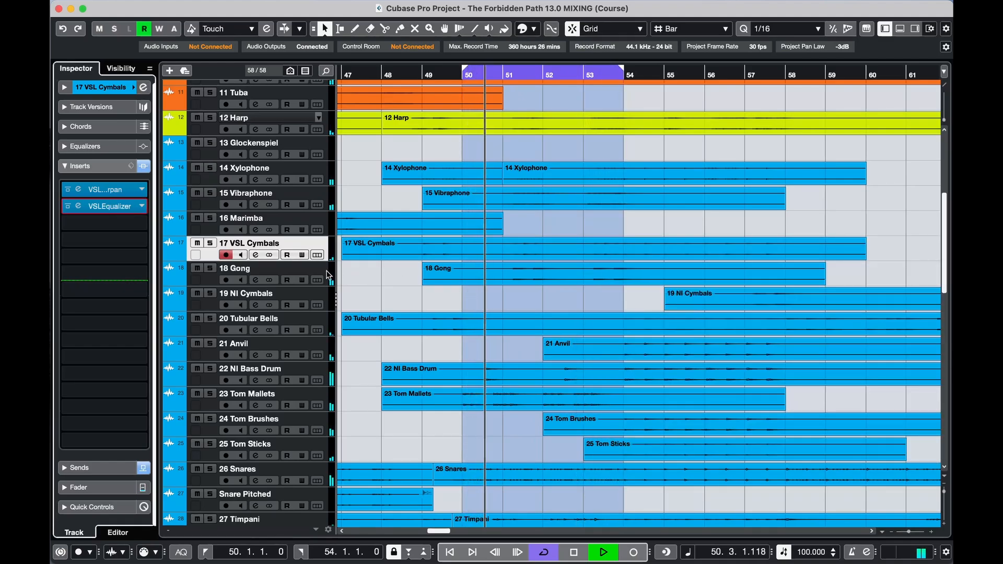
# Restart playback from bar 50, turn off the VSL Equalizer bypass on the 26 Snares track and close the plug-in window
pyautogui.click(294, 270)
pyautogui.press('space')
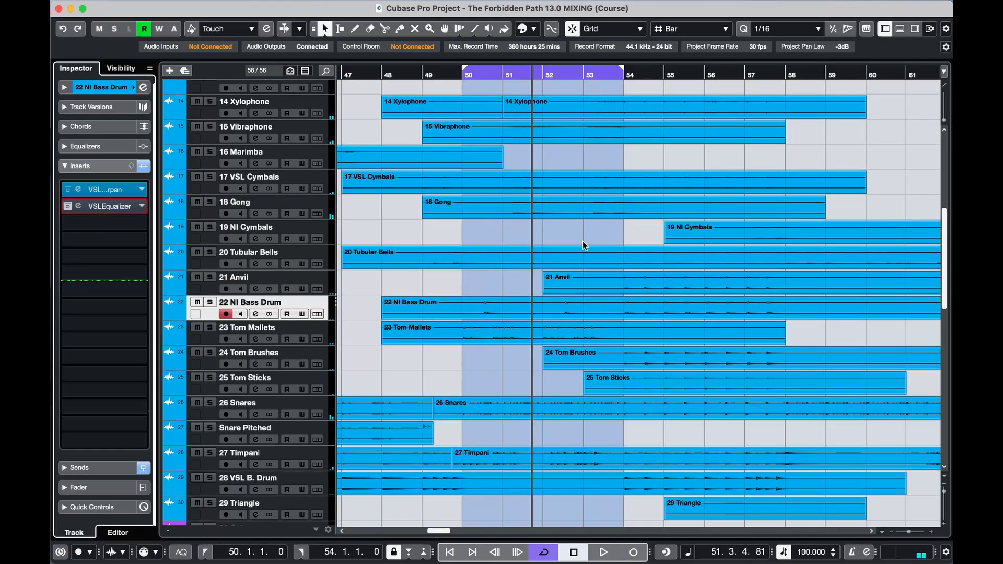
pyautogui.click(459, 75)
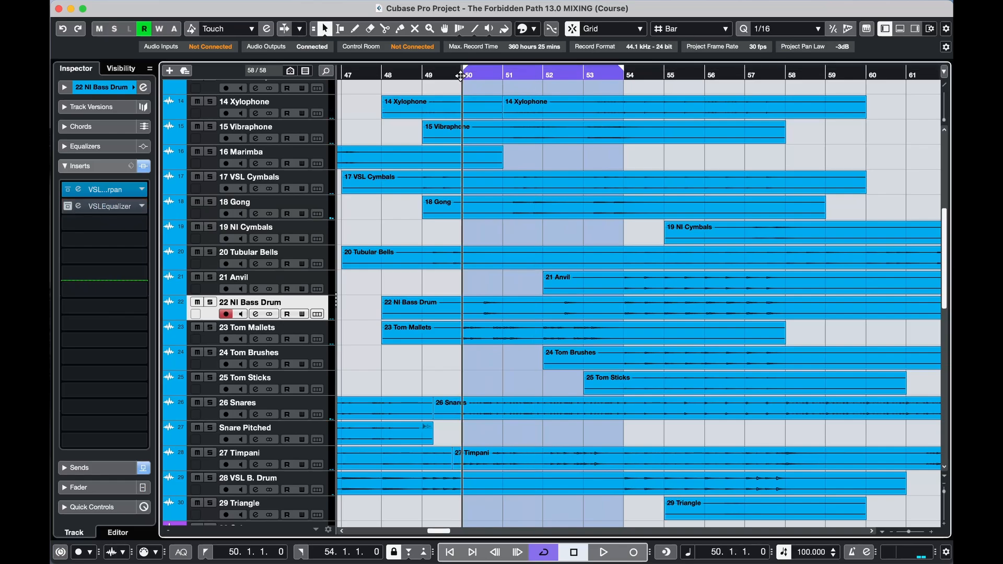
pyautogui.click(325, 328)
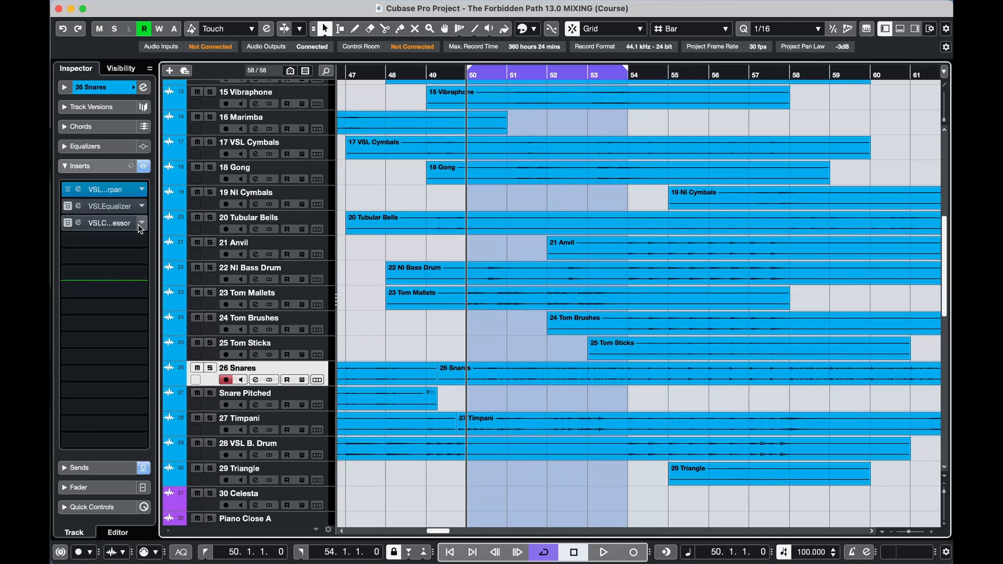
pyautogui.click(130, 208)
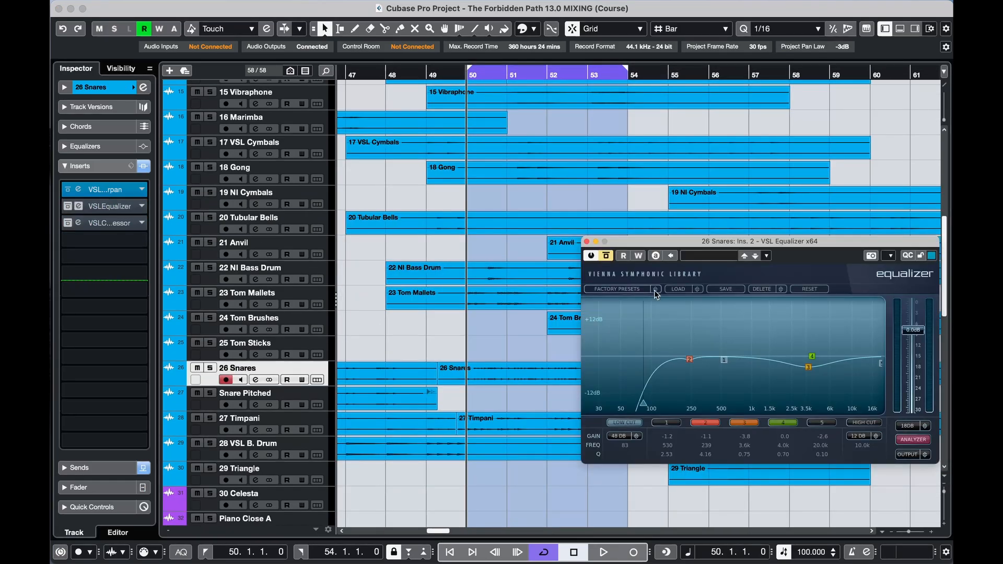
pyautogui.press('space')
pyautogui.click(607, 256)
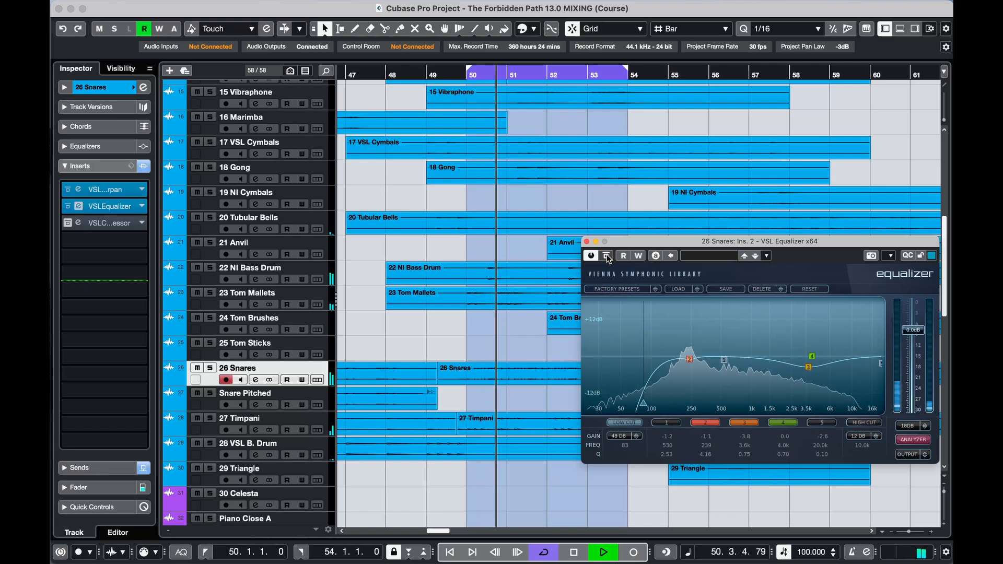
pyautogui.click(587, 242)
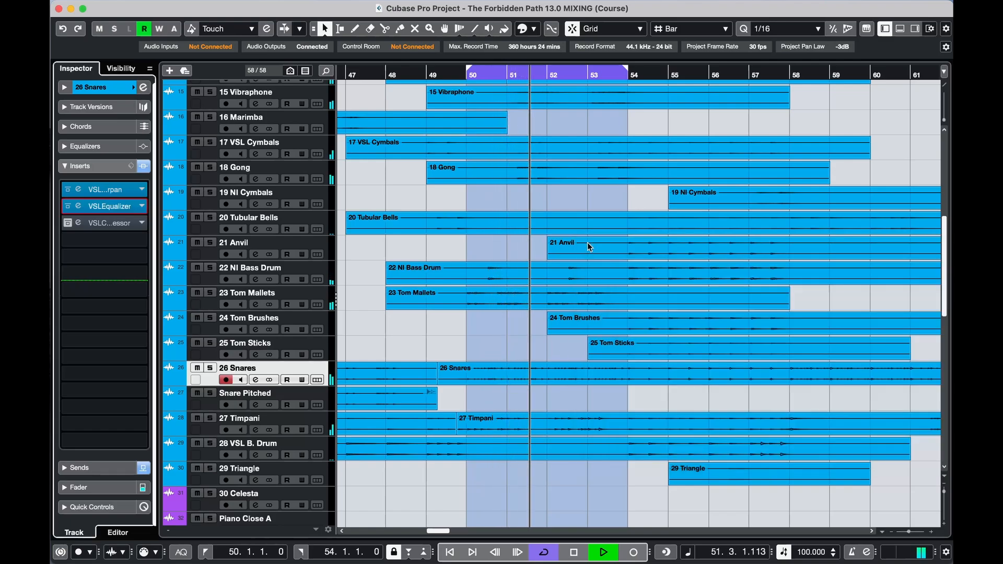
# Open VSL Equalizer on the 27 Timpani track, turn off its bypass during playback and close the plug-in window
pyautogui.click(261, 423)
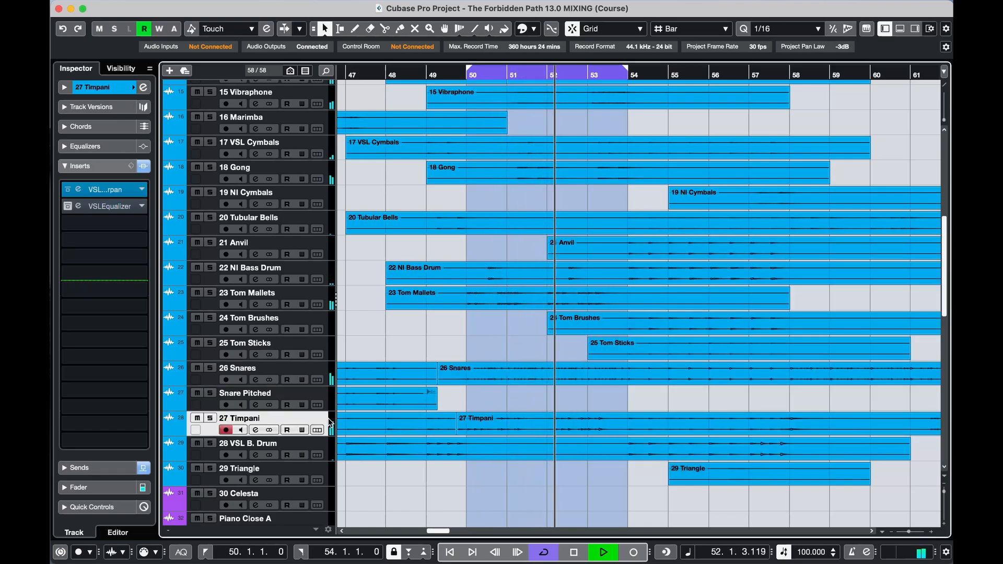
pyautogui.click(91, 208)
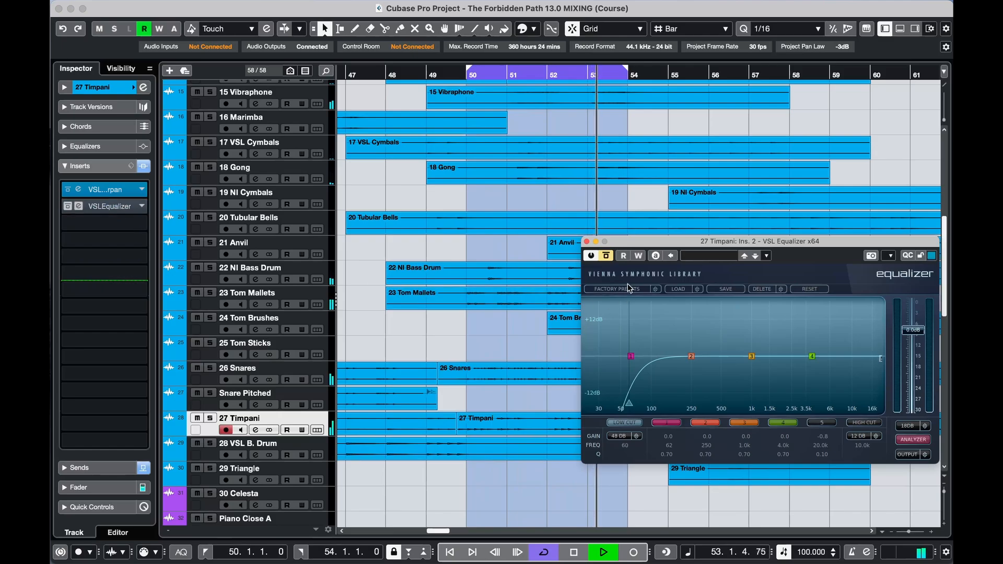
pyautogui.click(586, 242)
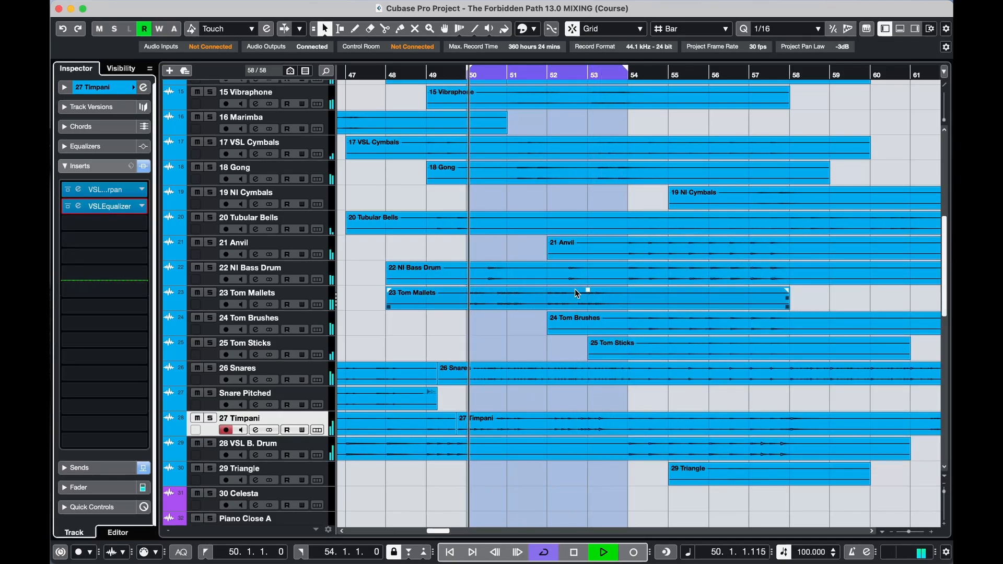
# Open VSL Equalizer on the 39 Violas track, turn off its bypass during playback and close the plug-in window
pyautogui.scroll(-7, 586, 346)
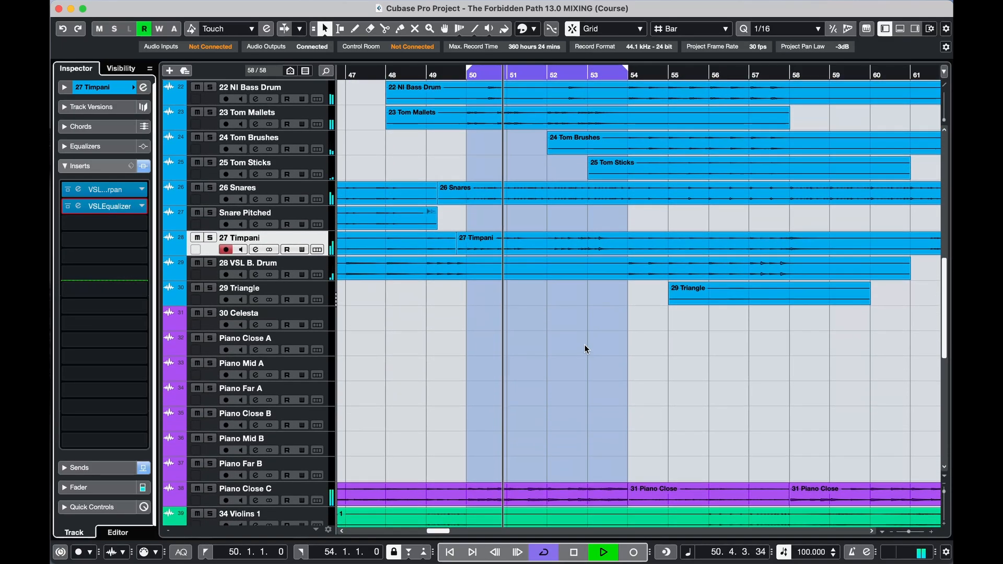
pyautogui.scroll(6, 585, 344)
pyautogui.scroll(-19, 585, 345)
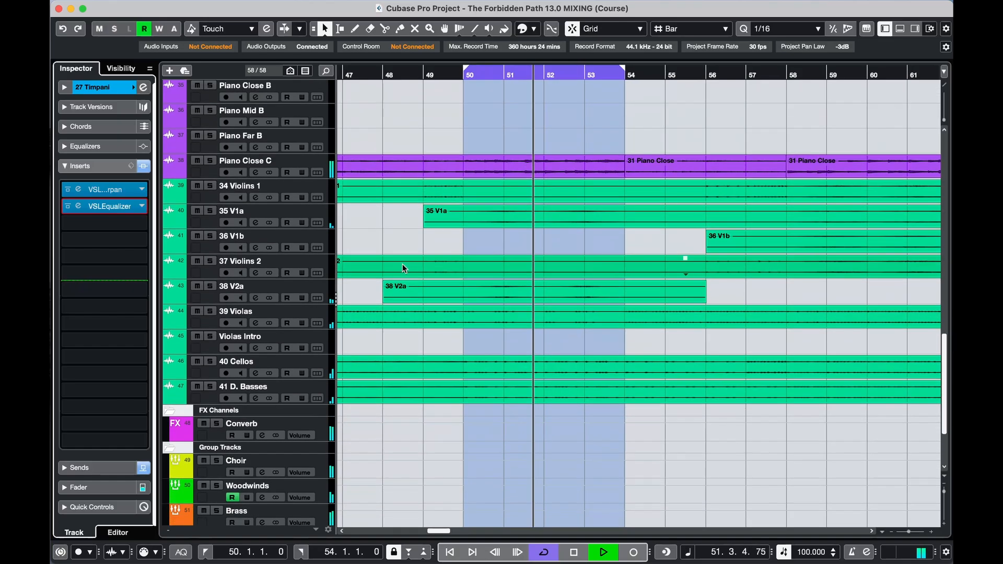
pyautogui.click(326, 312)
pyautogui.click(117, 206)
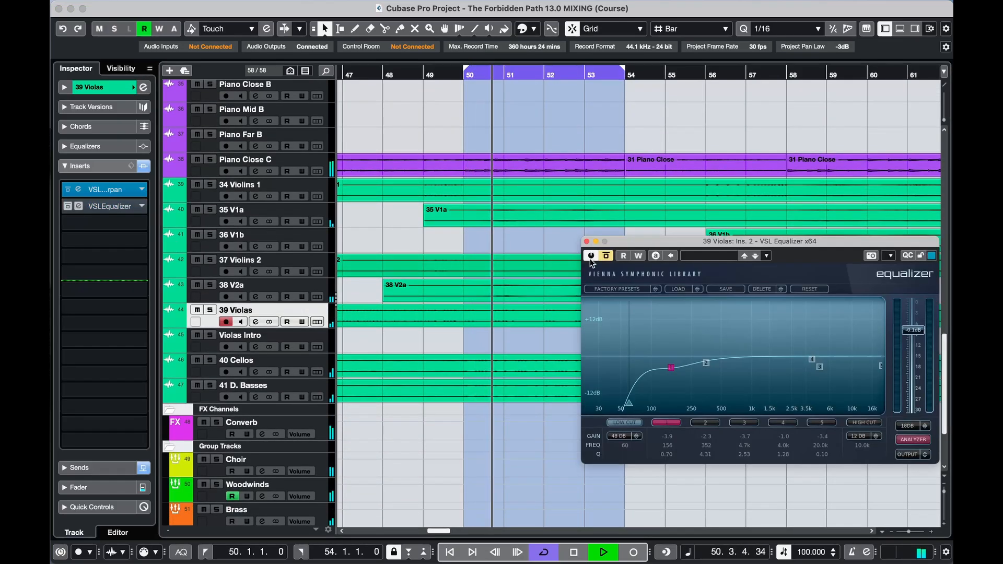
pyautogui.click(591, 256)
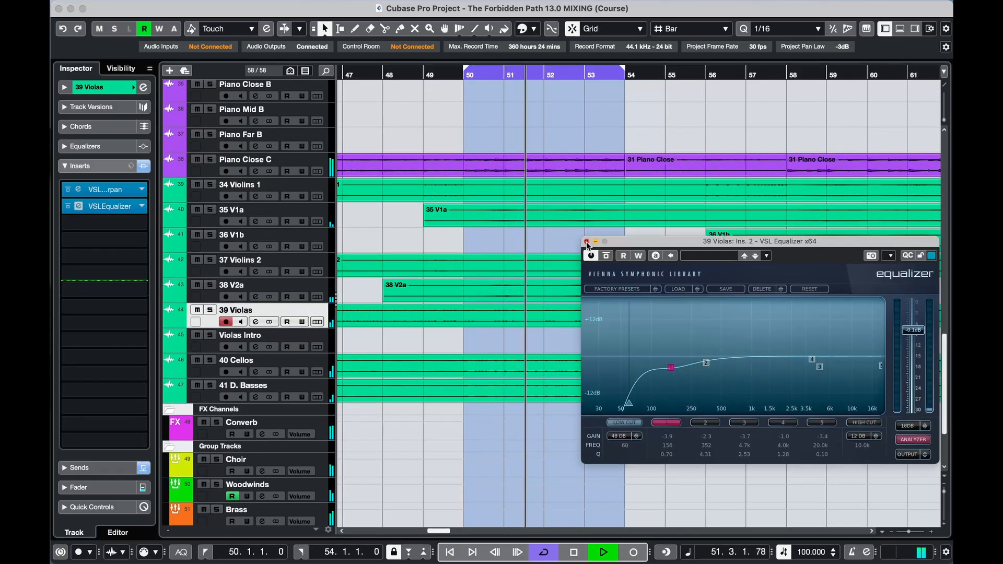
pyautogui.click(586, 242)
# Stop playback, set the loop range from bar 54 to bar 58 and start playback from bar 54
pyautogui.scroll(20, 587, 250)
pyautogui.press('space')
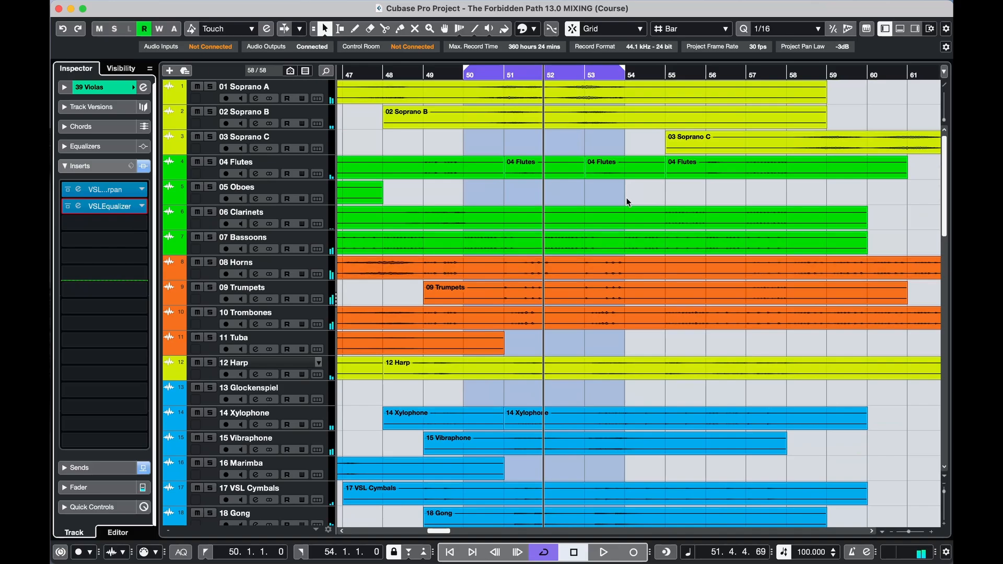
pyautogui.click(622, 70)
pyautogui.moveTo(730, 80); pyautogui.dragTo(785, 73)
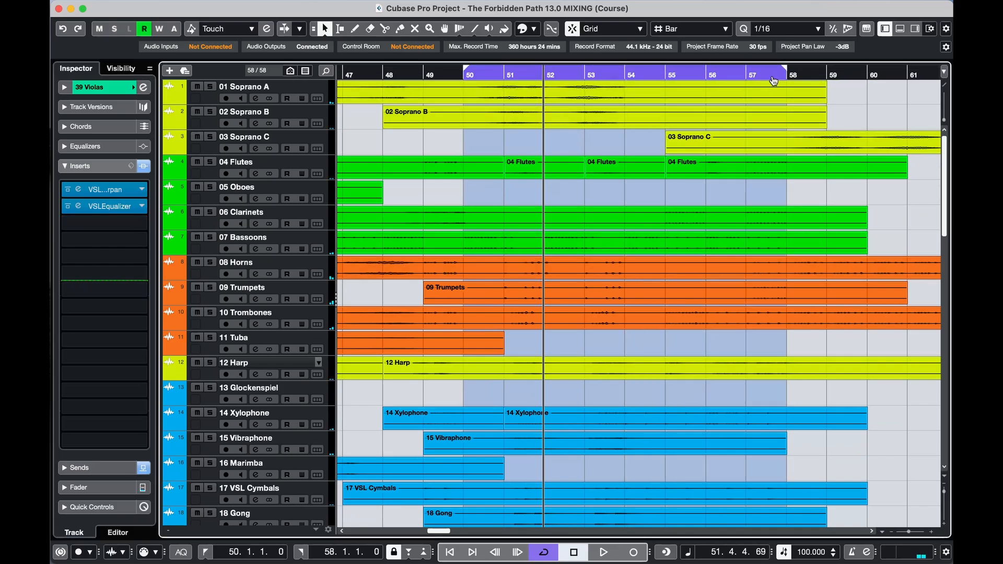
pyautogui.moveTo(466, 72); pyautogui.dragTo(626, 73)
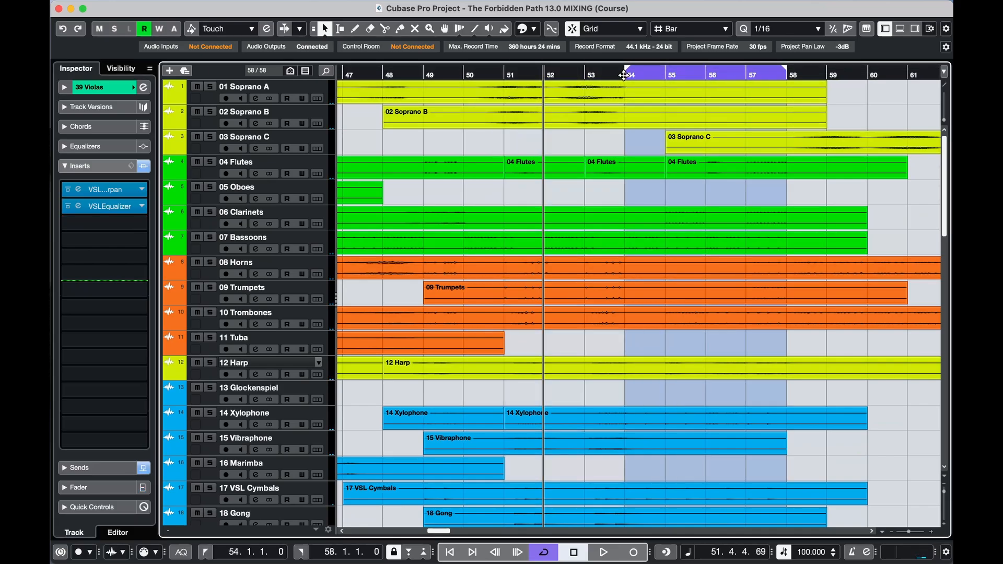
pyautogui.press('KP_1')
pyautogui.scroll(-10, 692, 192)
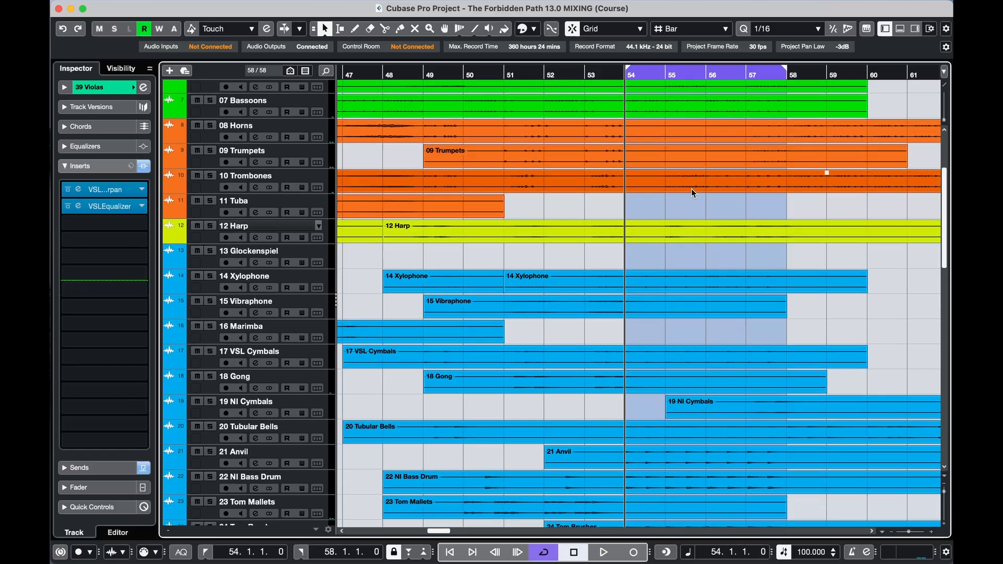
pyautogui.scroll(-1, 691, 189)
pyautogui.press('space')
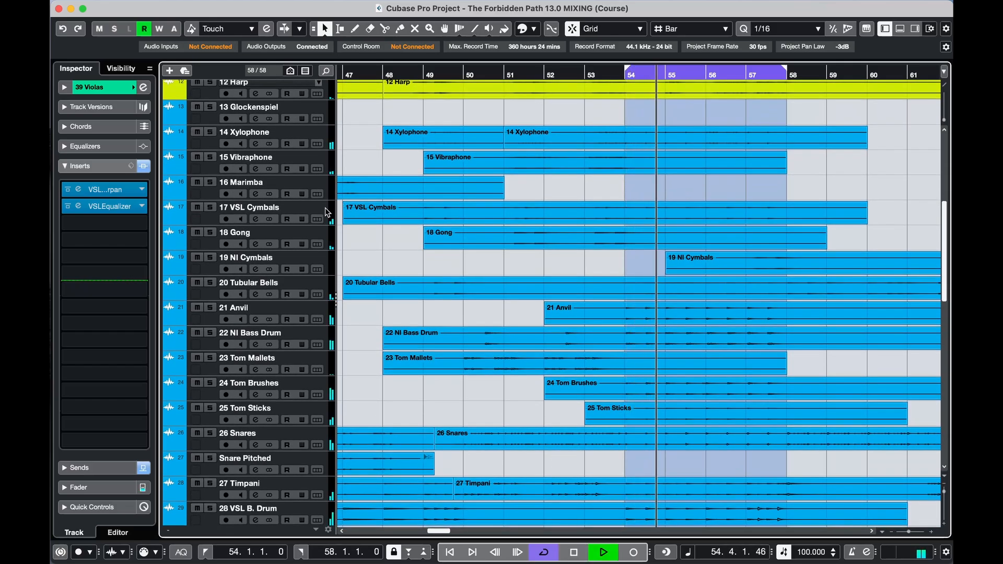
# Open VSL Equalizer on the 19 NI Cymbals track, turn off its bypass during playback and close the plug-in window
pyautogui.scroll(-1, 343, 238)
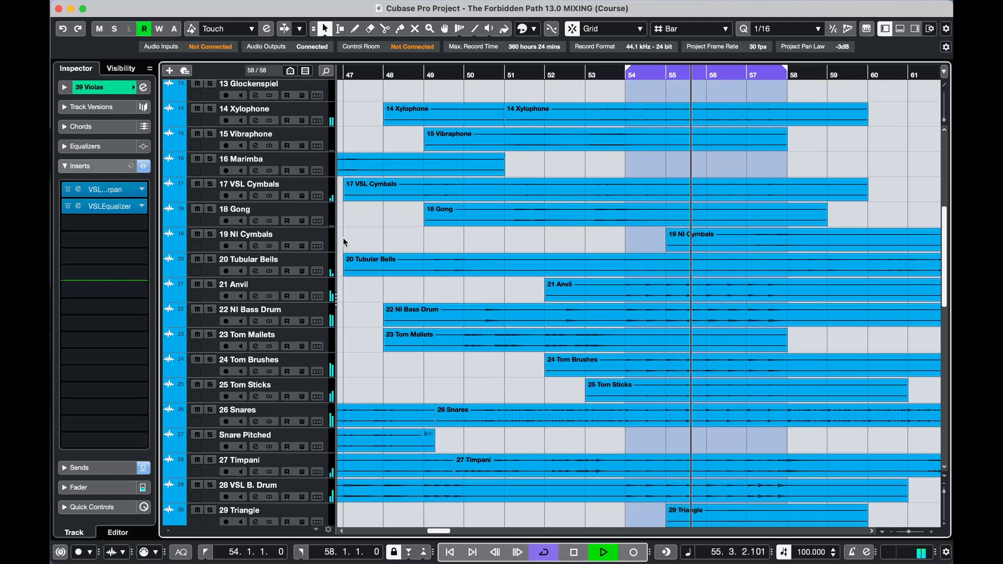
pyautogui.click(329, 230)
pyautogui.click(118, 206)
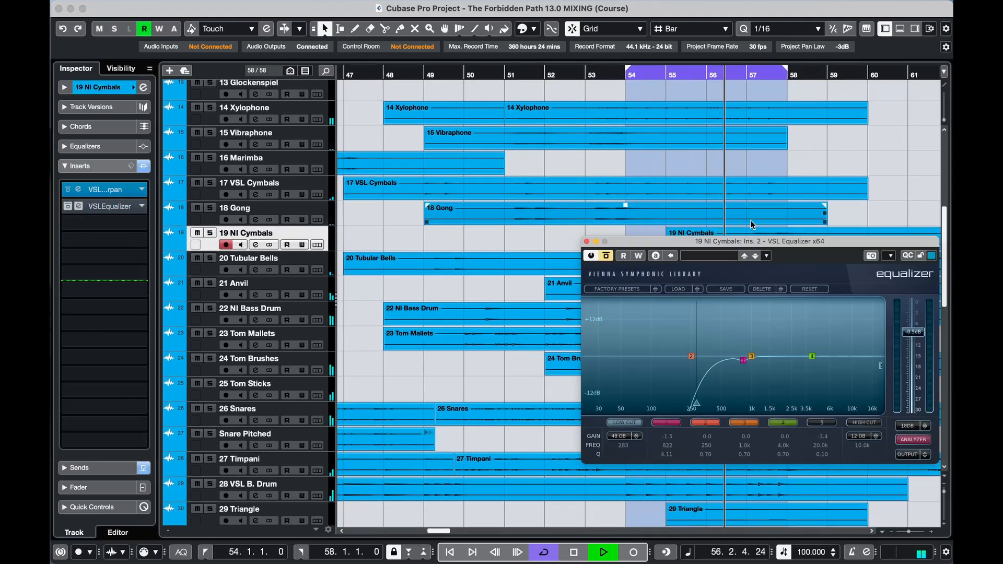
pyautogui.click(606, 256)
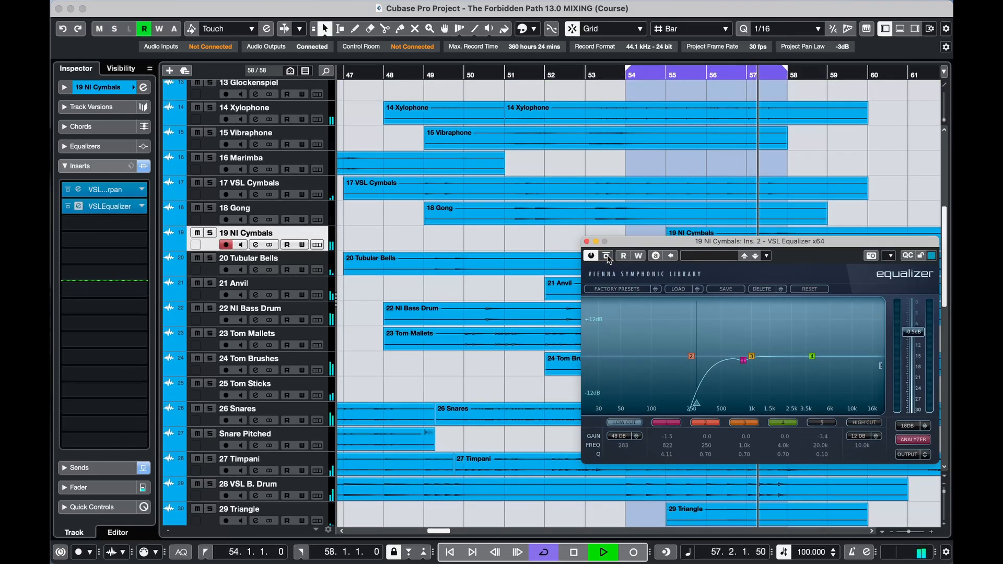
pyautogui.click(586, 241)
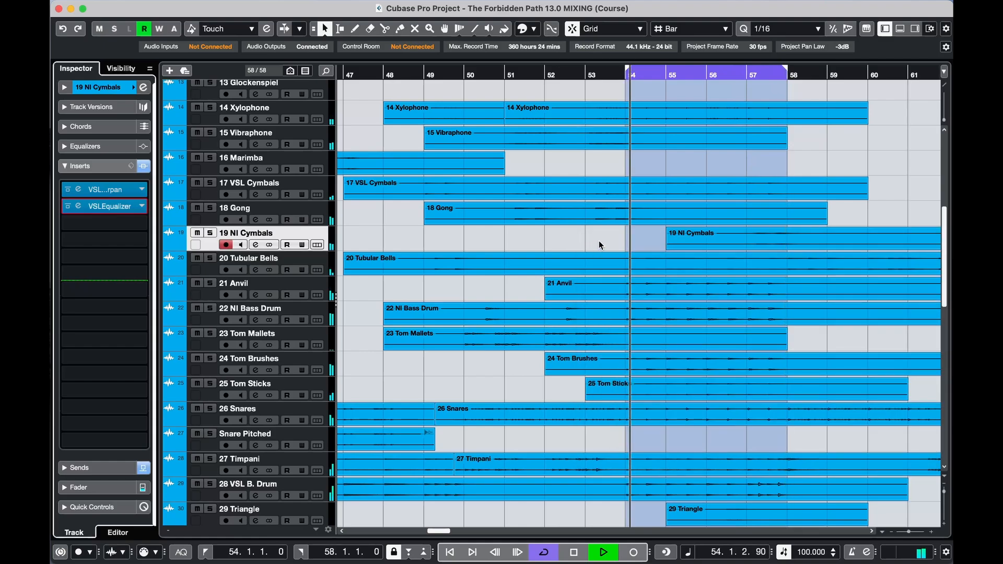
# Open VSL Equalizer on the 20 Tubular Bells track, turn off its bypass during playback and close the plug-in window
pyautogui.click(318, 257)
pyautogui.click(112, 204)
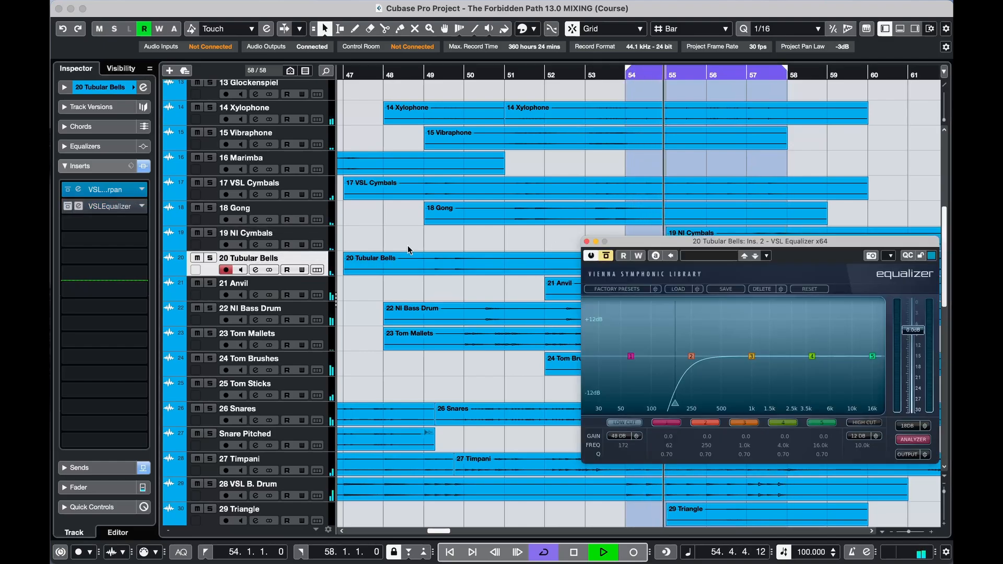
pyautogui.click(607, 256)
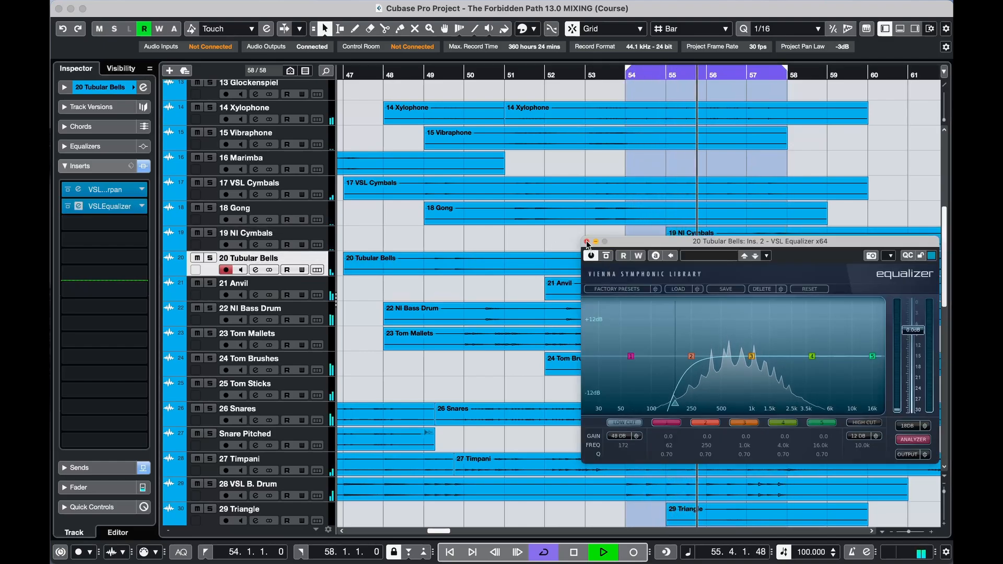
pyautogui.click(586, 241)
# Open the first VSL Equalizer insert on the 21 Anvil track, turn off its bypass during playback and close the plug-in window
pyautogui.click(329, 284)
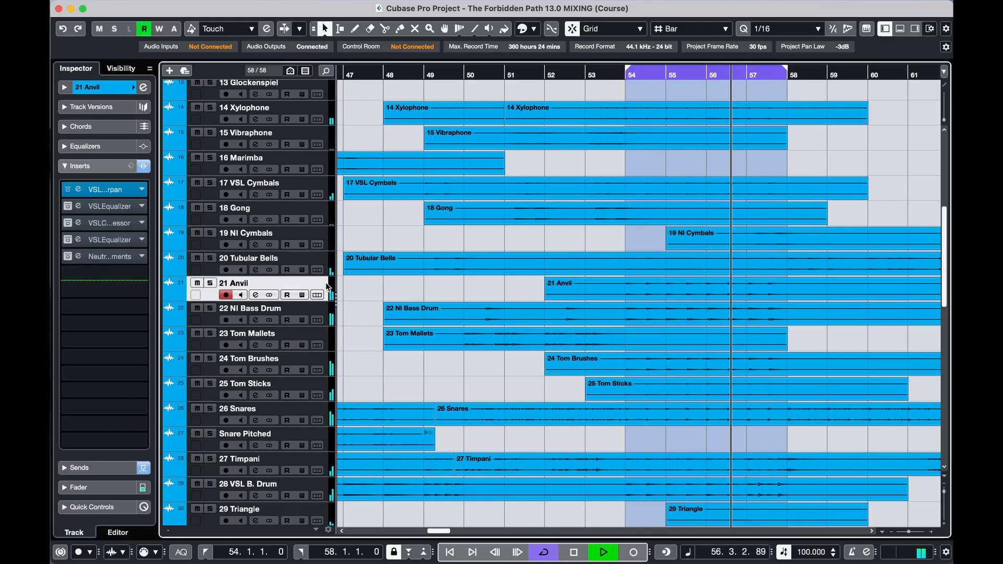
pyautogui.click(121, 206)
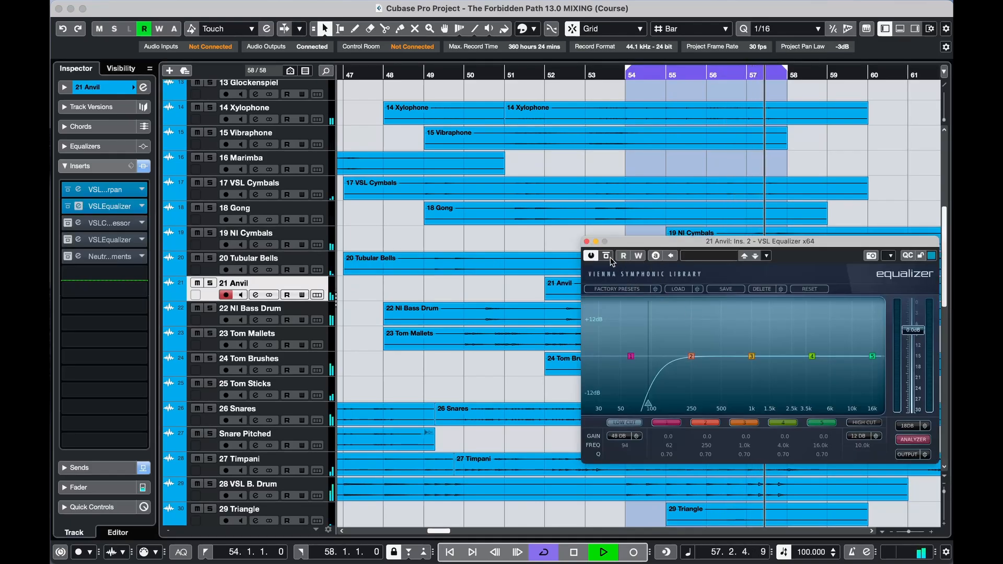
pyautogui.click(587, 242)
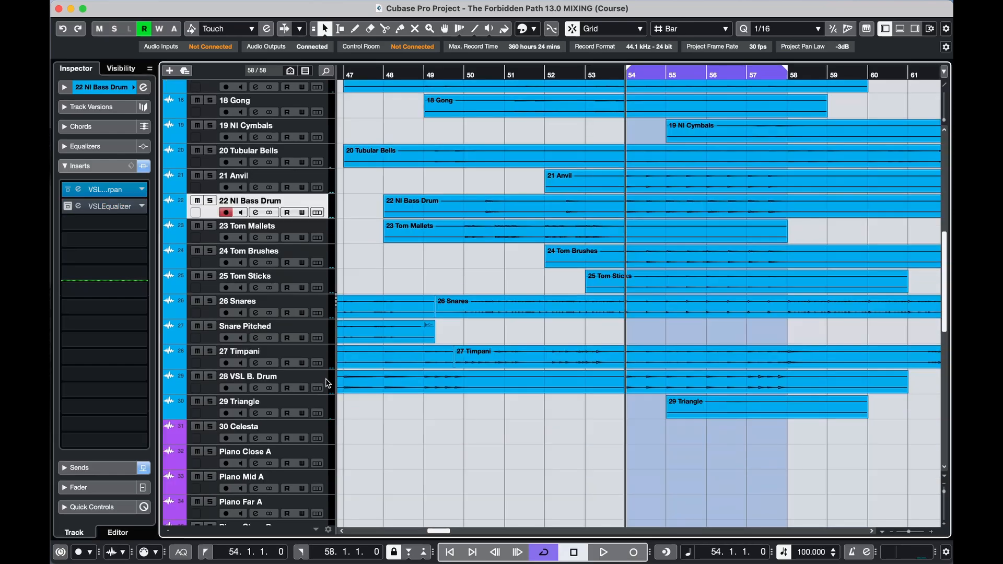
# Open VSL Equalizer on the 28 VSL B. Drum track, start playback from bar 54, turn off its bypass and close the plug-in window
pyautogui.click(328, 384)
pyautogui.click(114, 207)
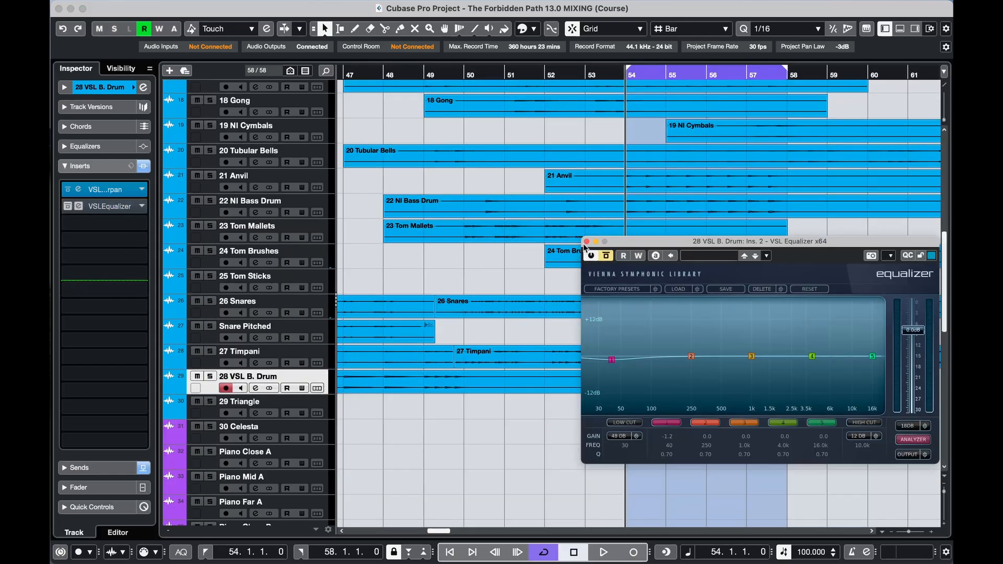
pyautogui.press('space')
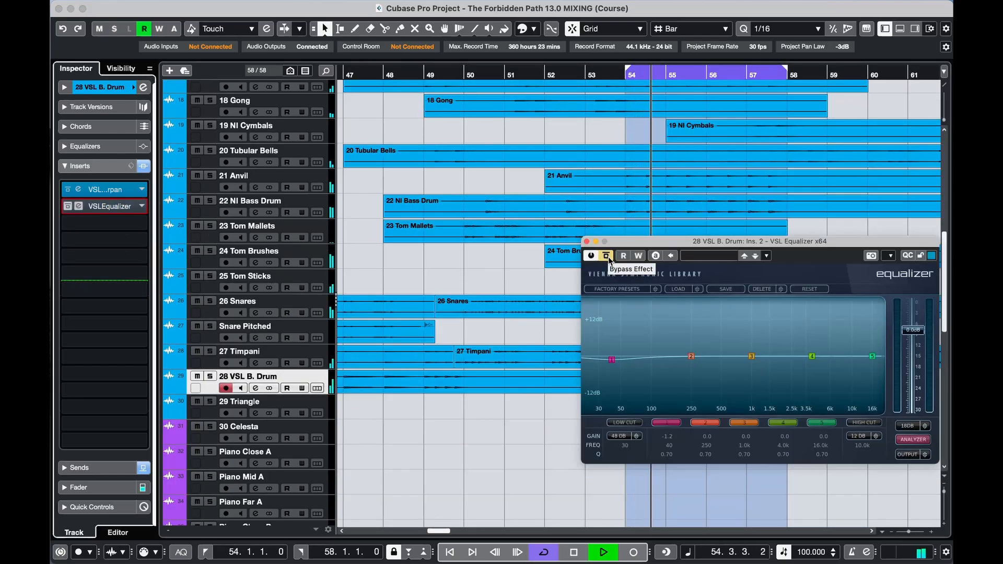
pyautogui.click(606, 255)
pyautogui.click(586, 242)
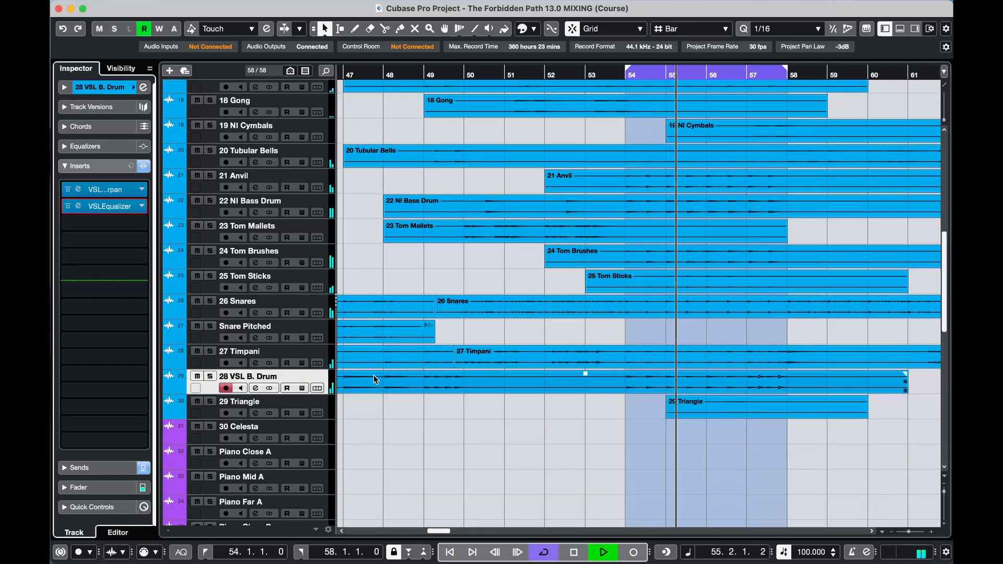
# Open VSL Equalizer on the 29 Triangle track, turn off its bypass during playback and close the plug-in window
pyautogui.click(332, 407)
pyautogui.click(118, 207)
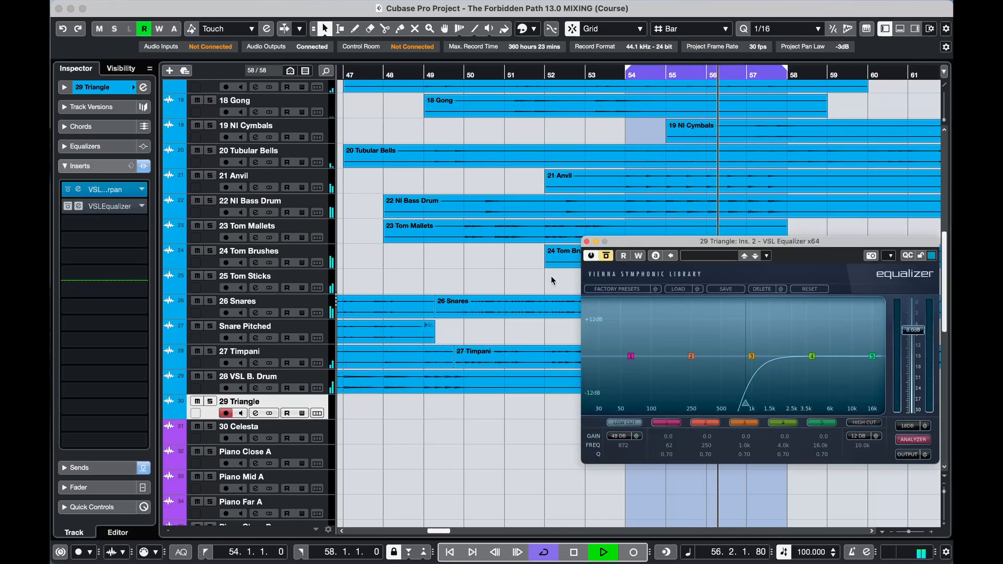
pyautogui.click(605, 256)
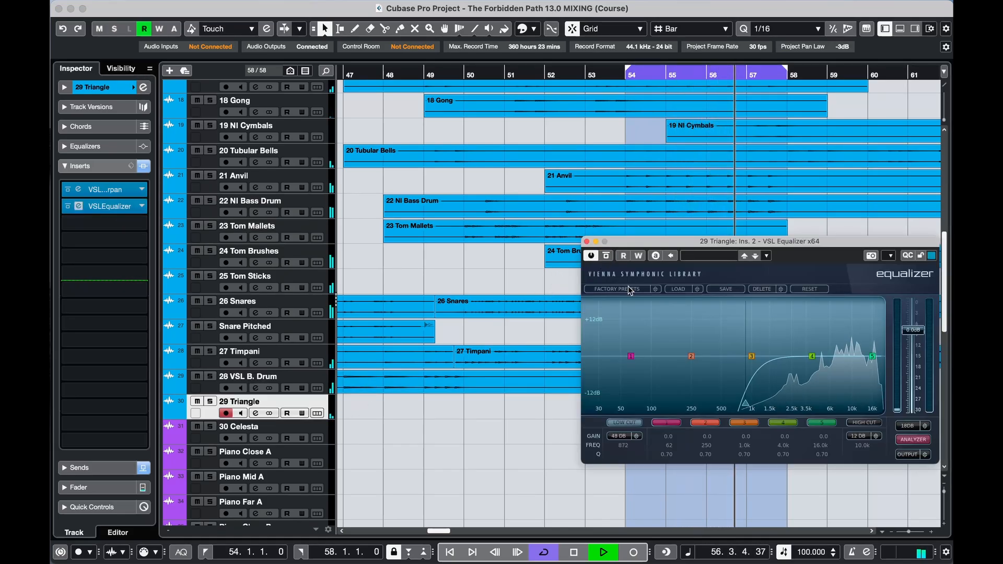
pyautogui.click(587, 241)
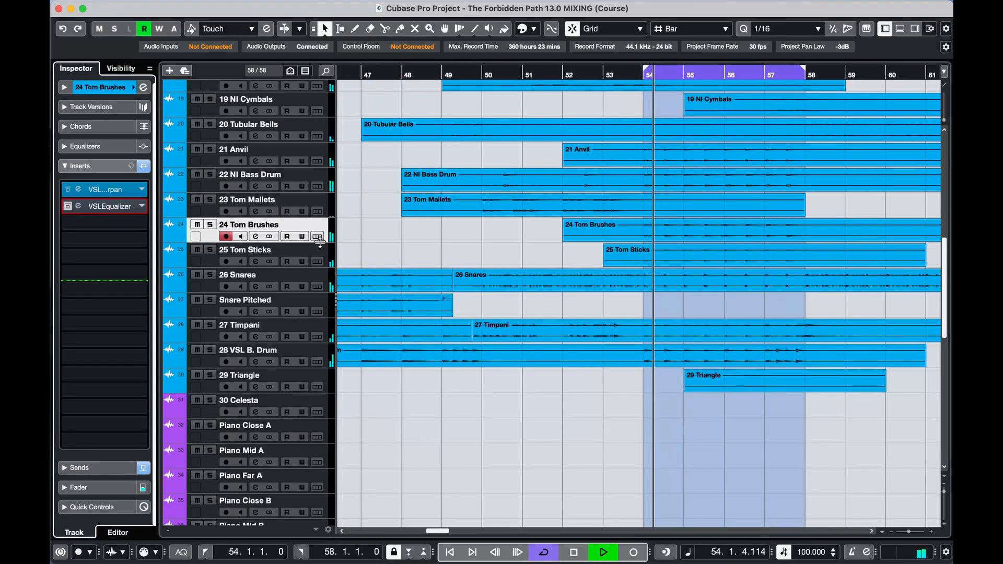
# Turn off the VSL Equalizer bypass on the 24 Tom Brushes and 25 Tom Sticks tracks, then stop playback and close the plug-in window
pyautogui.click(122, 207)
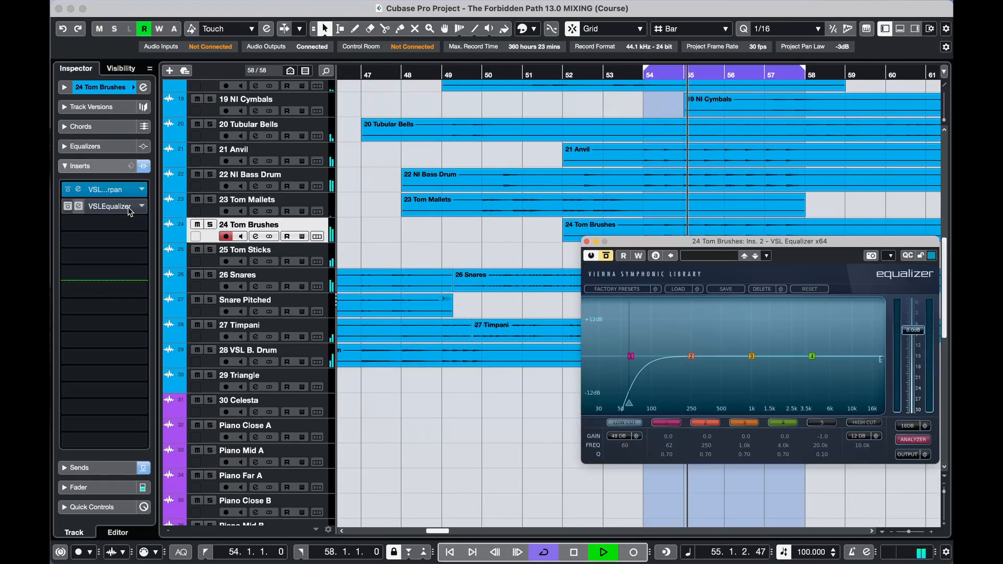
pyautogui.click(607, 256)
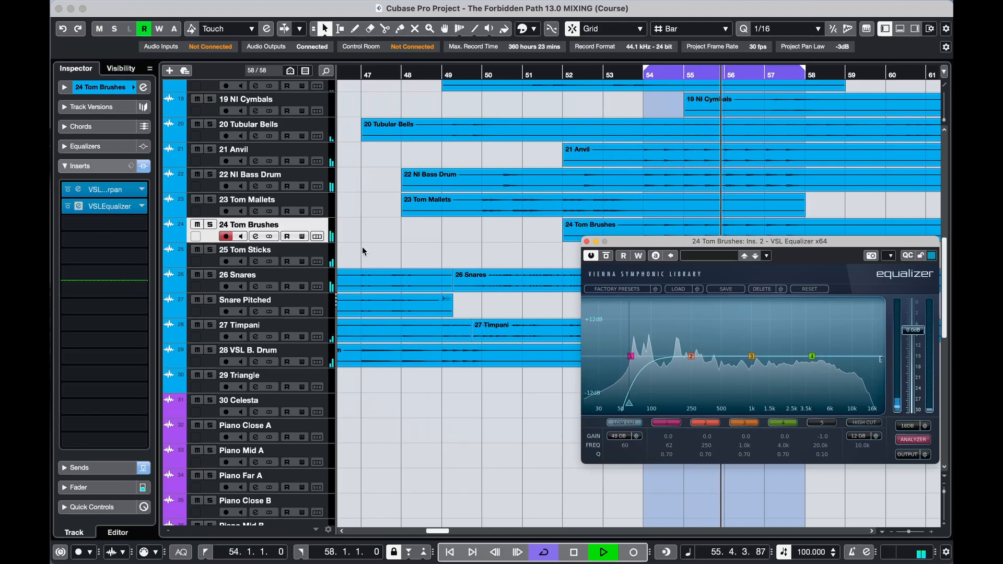
pyautogui.click(330, 255)
pyautogui.click(121, 206)
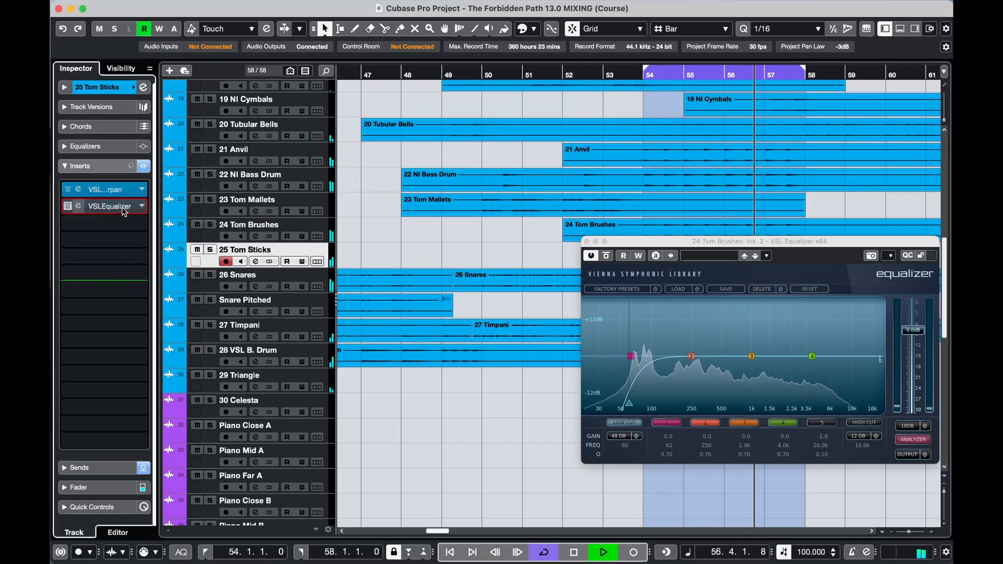
pyautogui.click(611, 261)
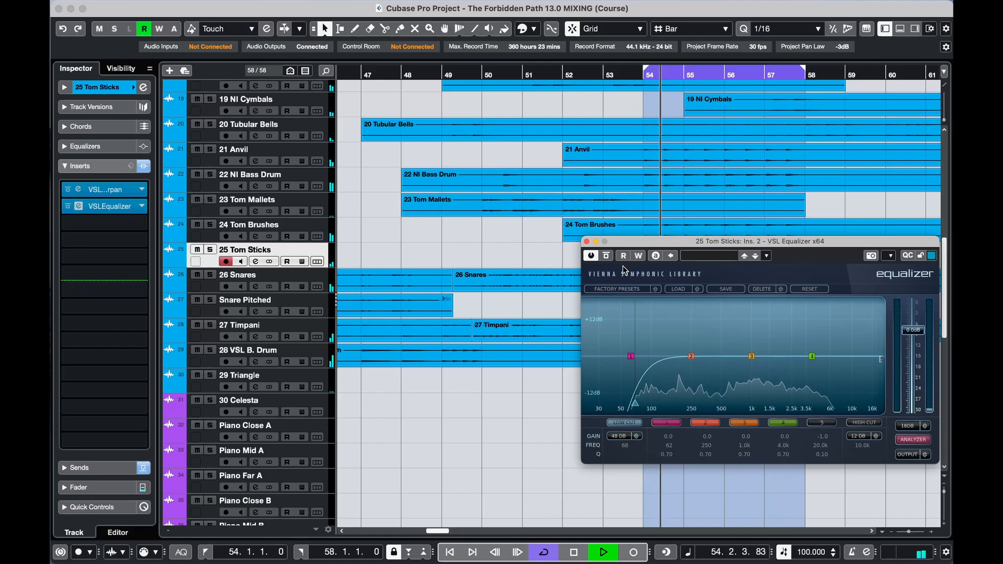
pyautogui.press('space')
pyautogui.click(586, 243)
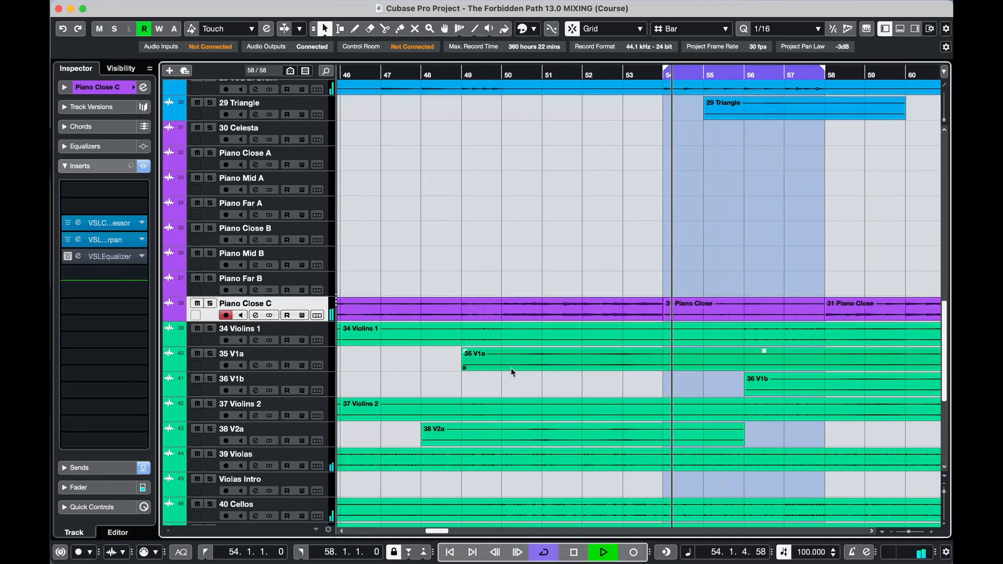
# Open VSL Equalizer on the Piano Close C track, turn off its bypass during playback and close the plug-in window
pyautogui.click(112, 257)
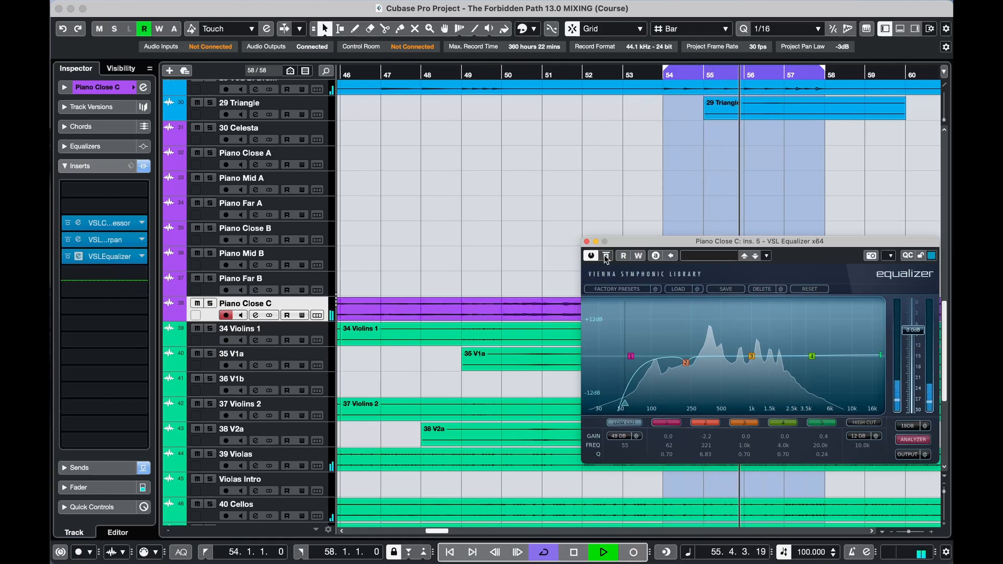
pyautogui.click(587, 242)
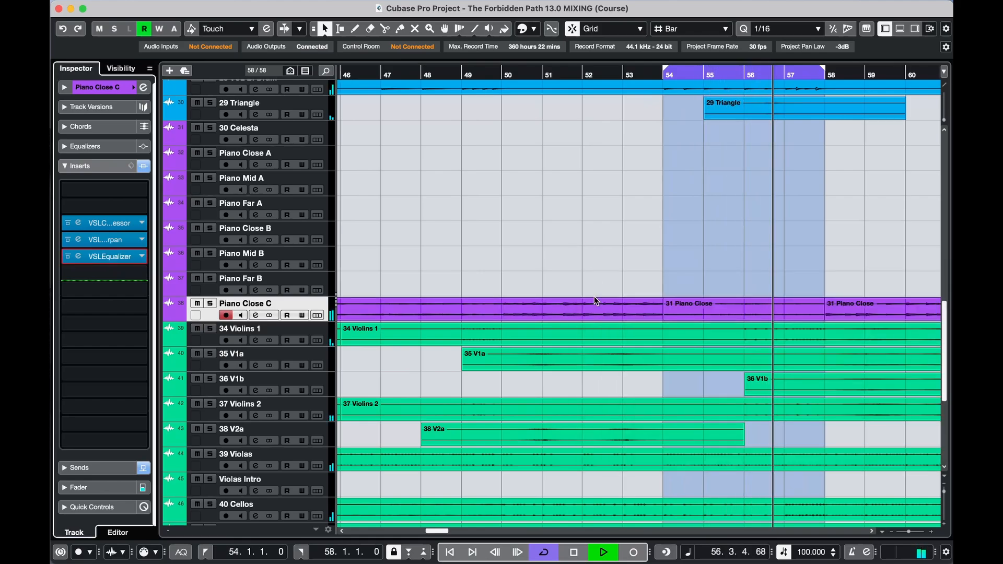
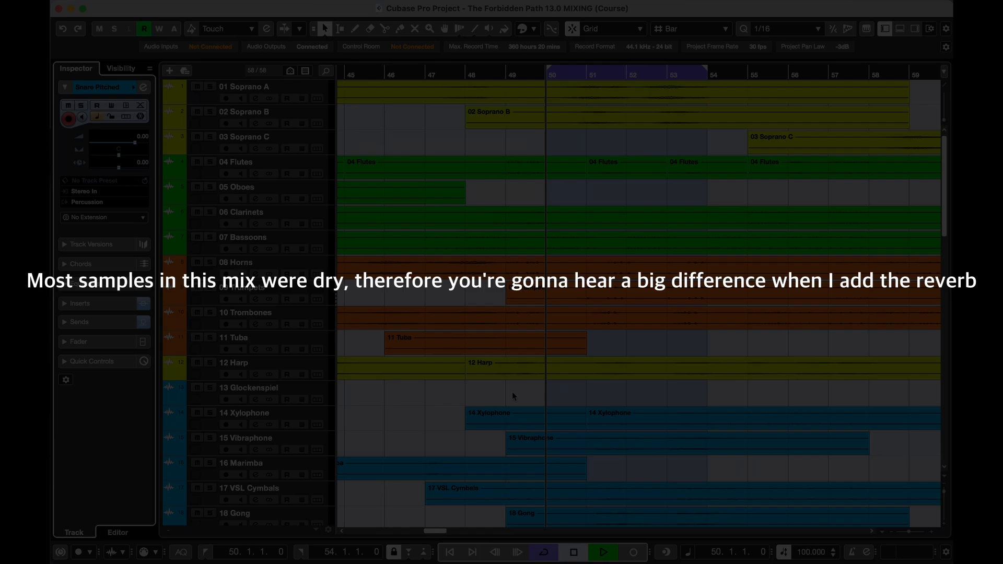
# Select the Converb FX channel and turn off the bypass of its VSL Convolution Reverb insert during looped playback
pyautogui.scroll(-15, 512, 392)
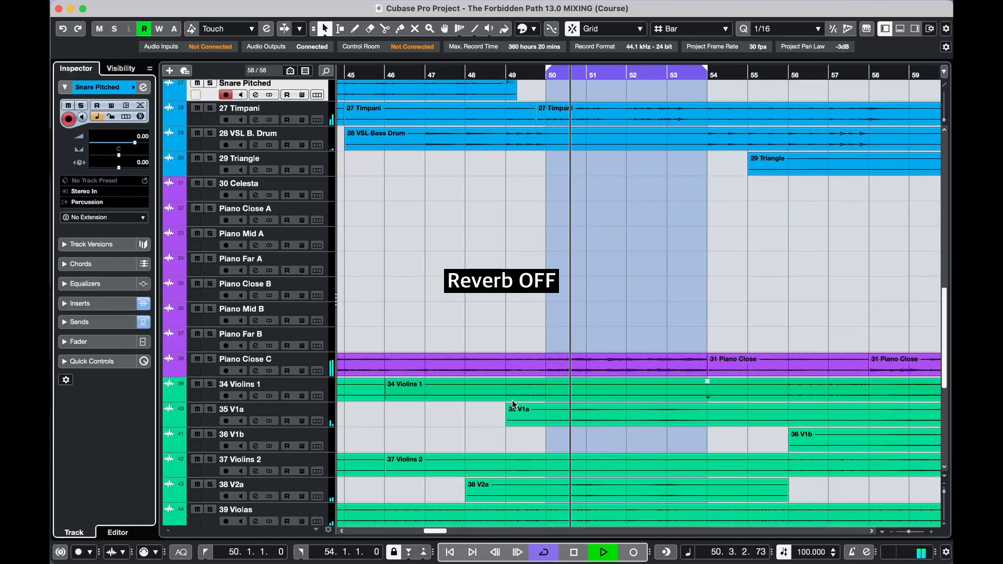
pyautogui.scroll(-8, 512, 402)
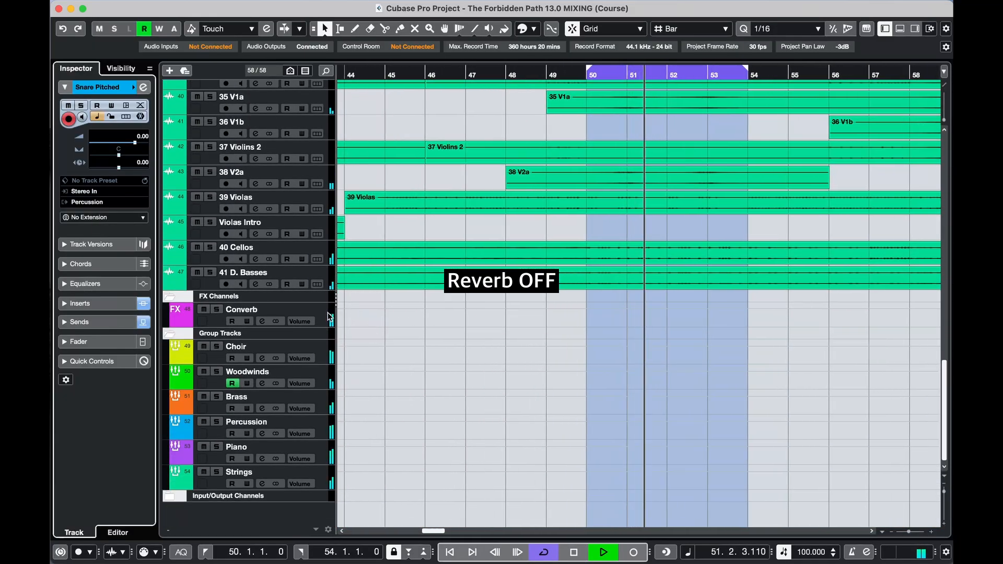
pyautogui.click(329, 316)
pyautogui.click(68, 150)
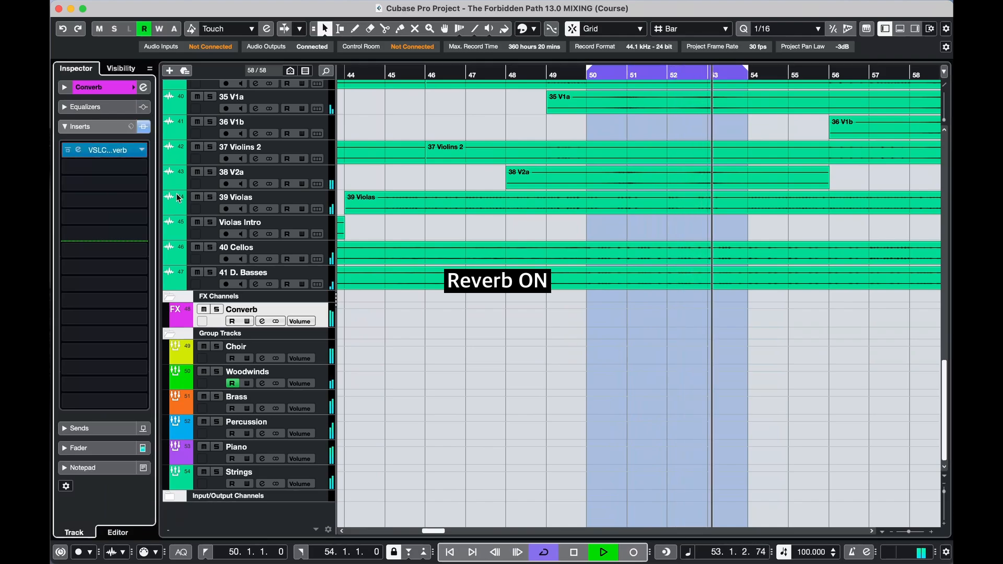
# Open the MixConsole, show the sends and examine the Converb send levels across the instrument channels
pyautogui.press('F3')
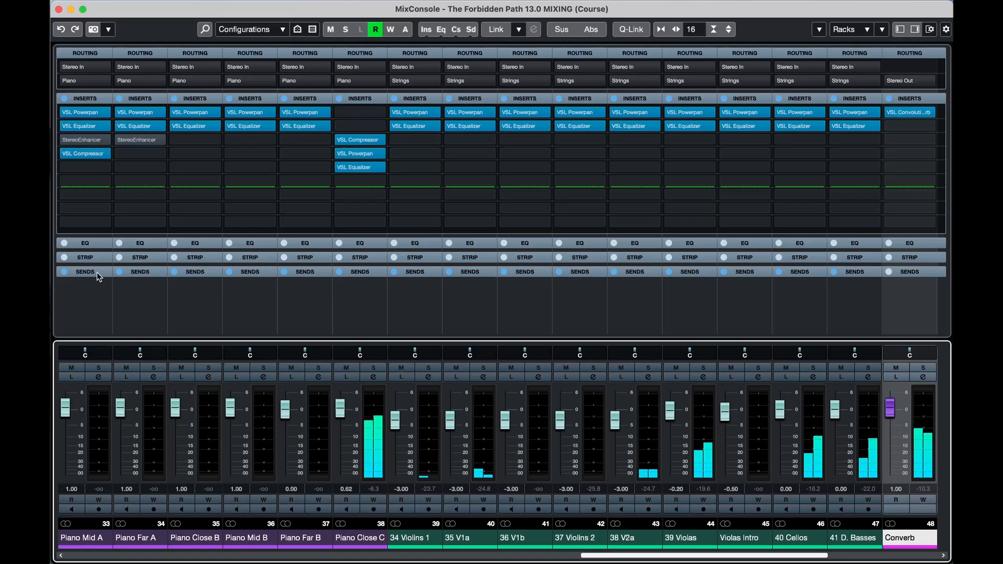
pyautogui.click(133, 274)
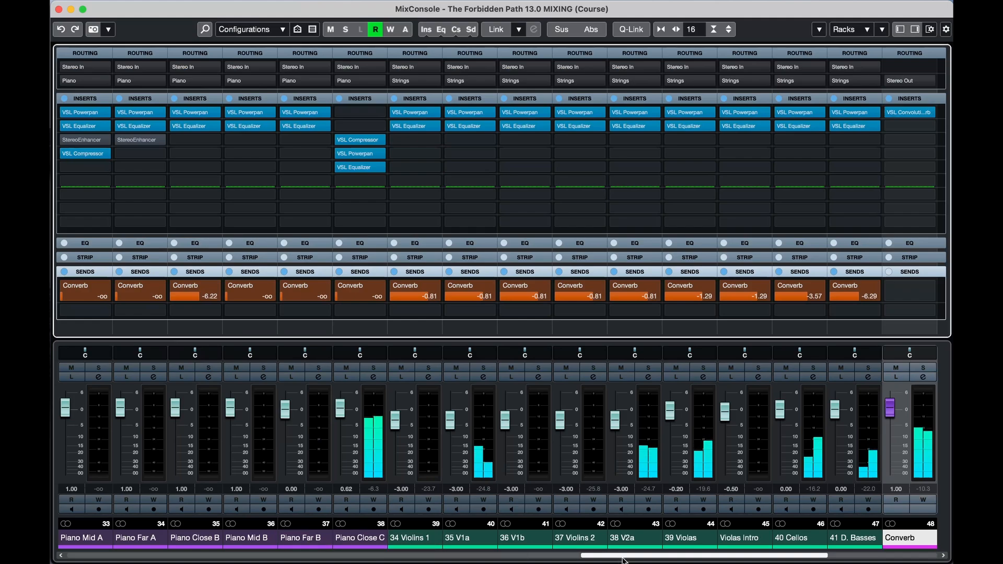
pyautogui.hscroll(-15, 308, 543)
pyautogui.hscroll(-3, 204, 540)
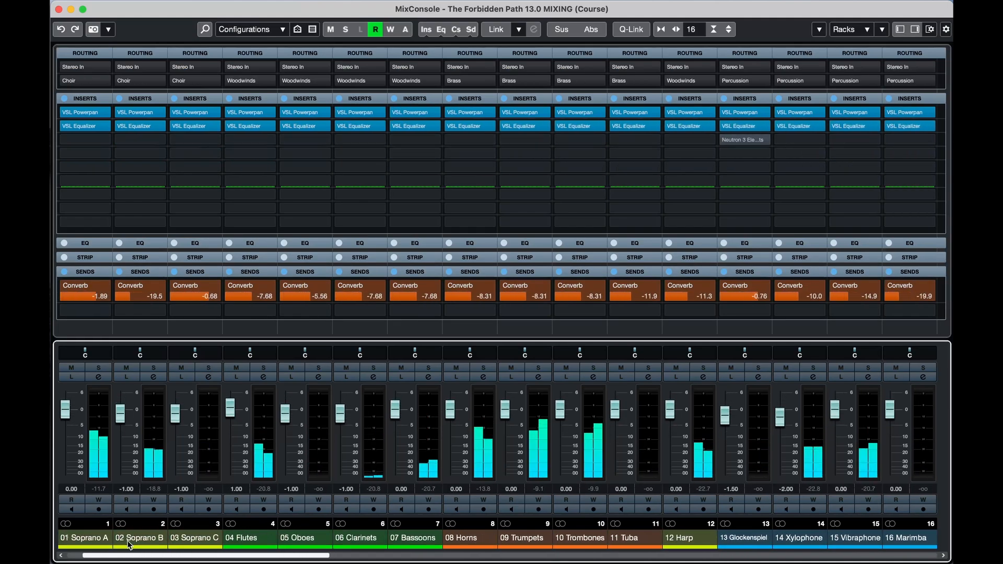
pyautogui.hscroll(10, 98, 543)
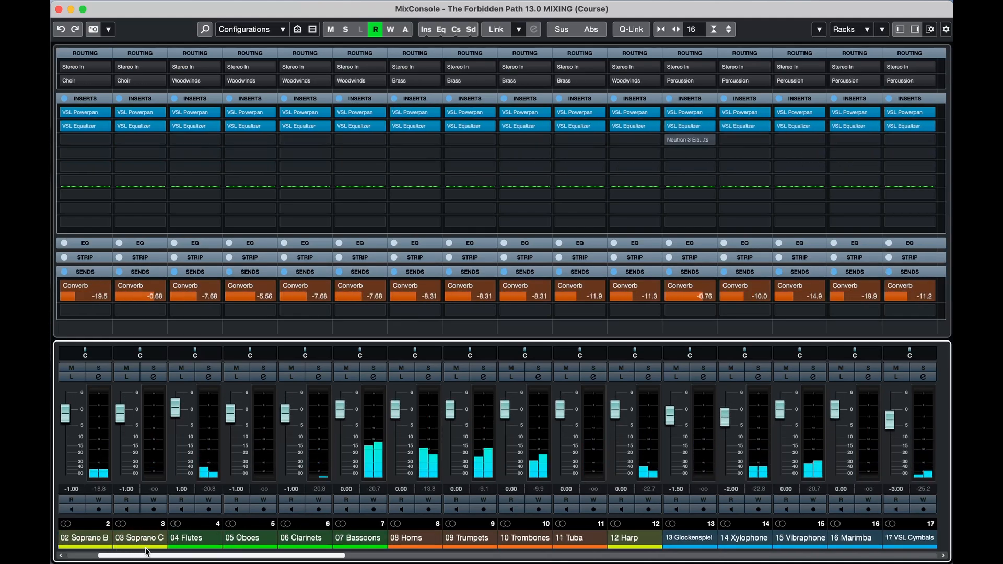
pyautogui.moveTo(339, 556); pyautogui.dragTo(742, 561)
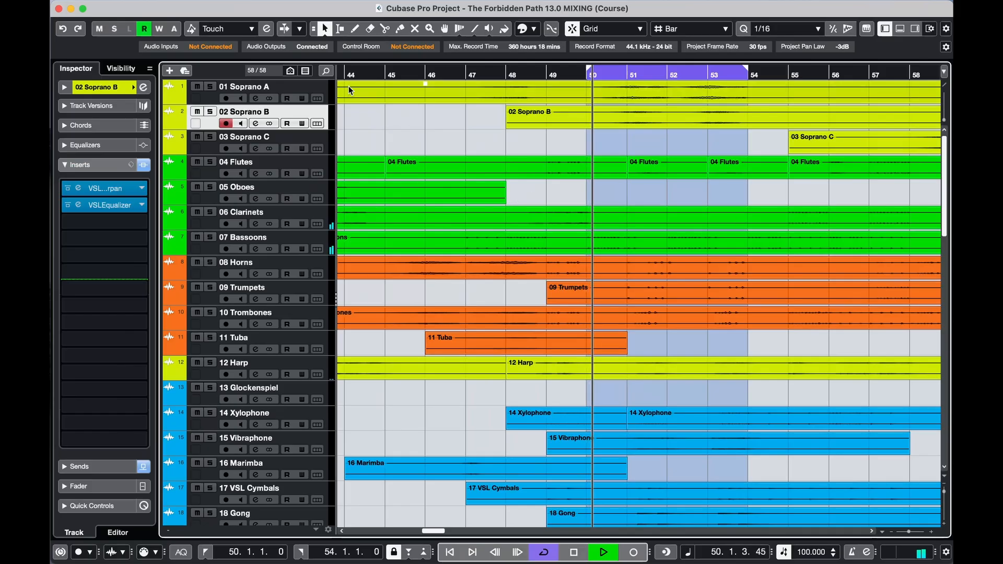
# Open VSL Equalizer on the 01 Soprano A track, examine its curve during playback and close the plug-in window
pyautogui.click(297, 88)
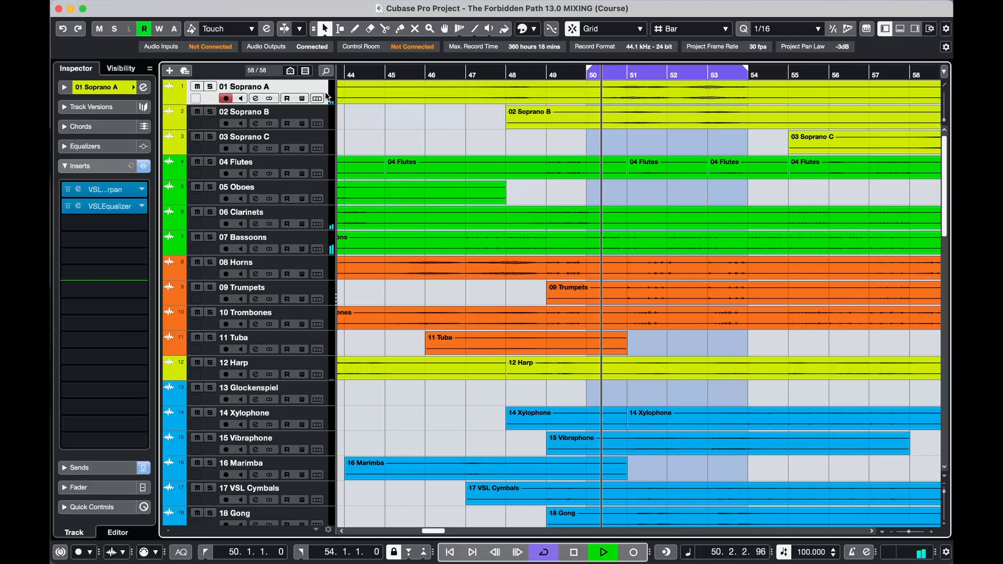
pyautogui.click(112, 207)
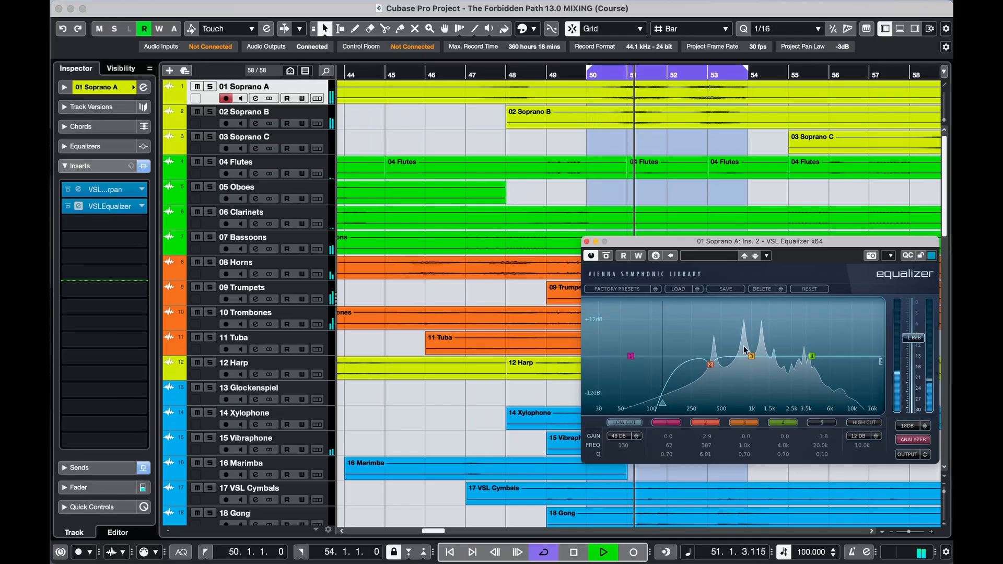
pyautogui.click(586, 242)
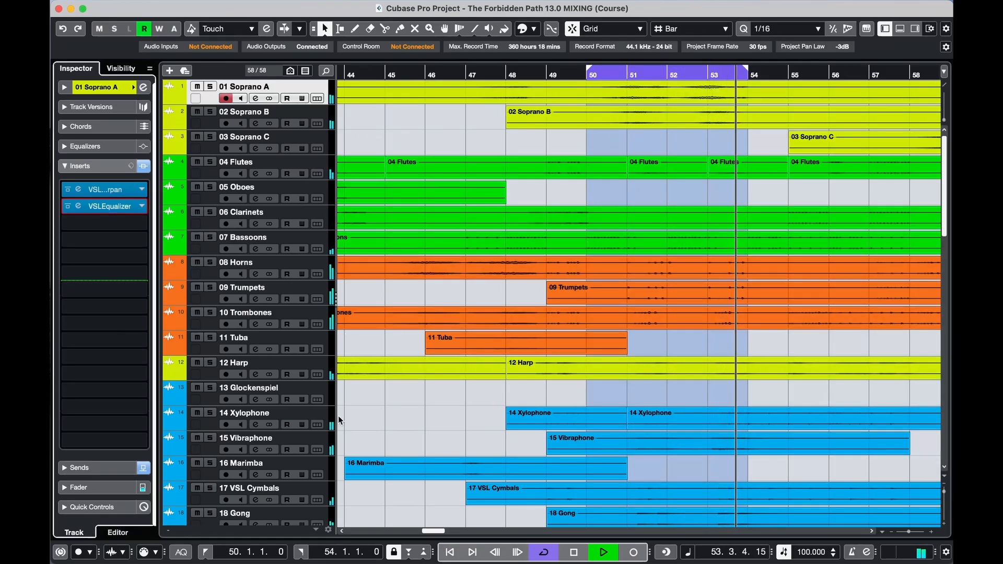
# Open VSL Equalizer on the 14 Xylophone track, turn on band 5 during looped playback and close the plug-in window
pyautogui.scroll(-5, 337, 415)
pyautogui.click(333, 293)
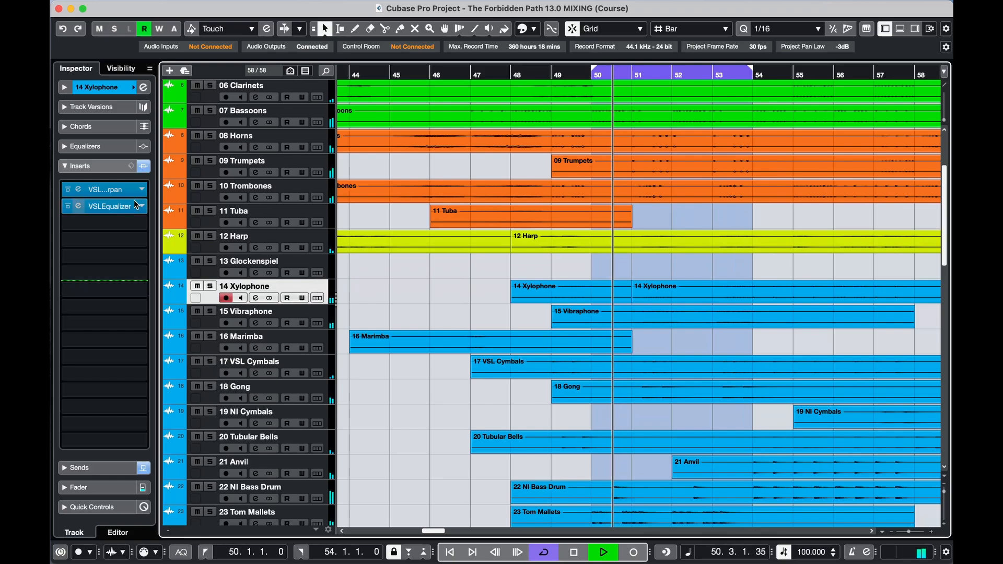
pyautogui.click(127, 208)
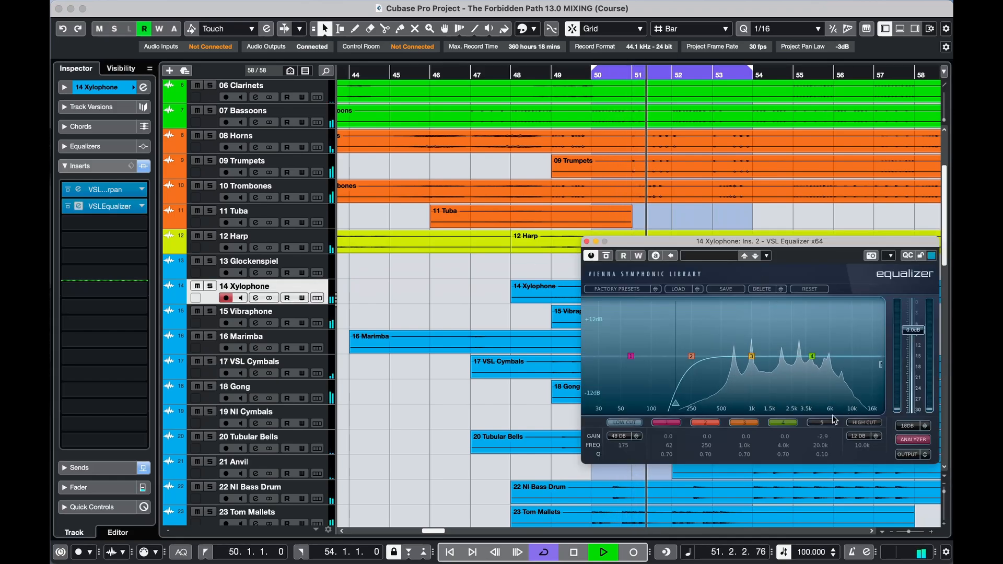
pyautogui.click(828, 423)
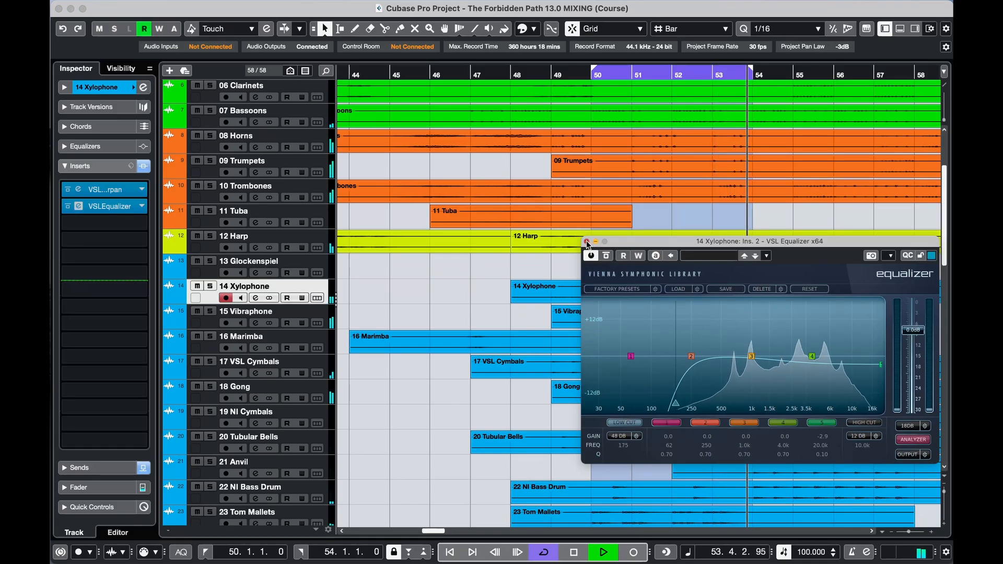
pyautogui.click(587, 242)
# Open VSL Equalizer on the 19 NI Cymbals track, turn on band 5 during playback, then stop and close the plug-in window
pyautogui.scroll(-4, 593, 253)
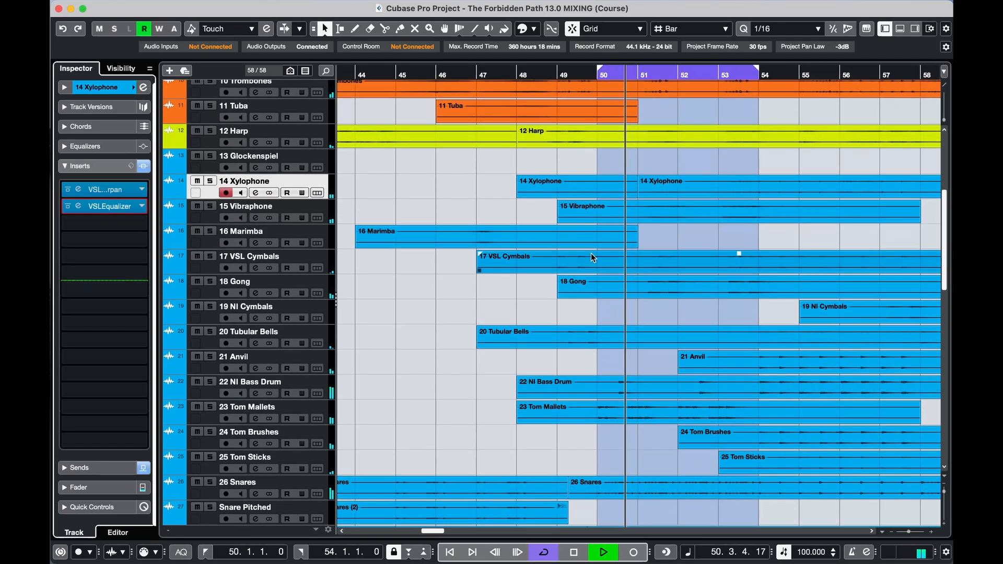
pyautogui.scroll(-1, 590, 253)
pyautogui.click(323, 279)
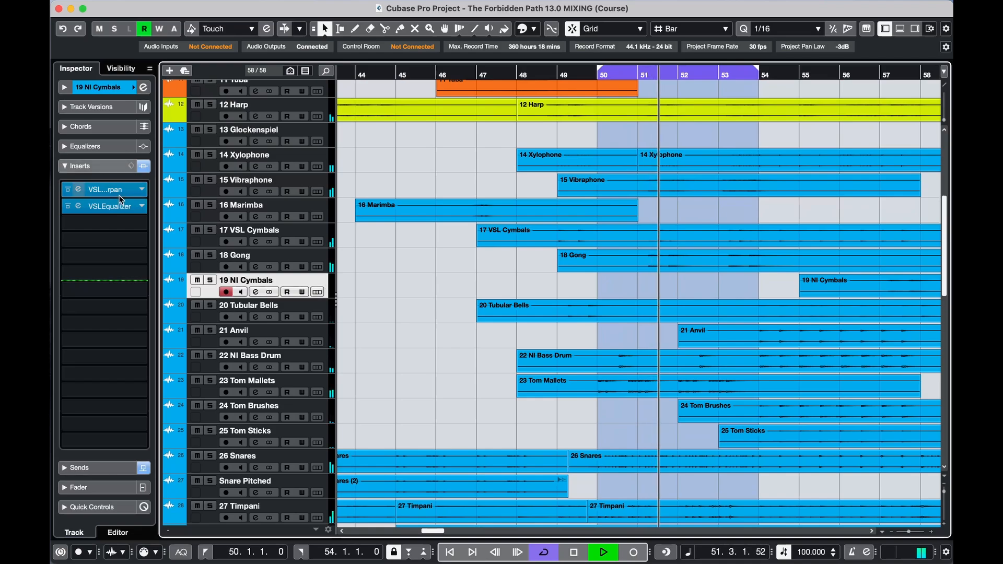
pyautogui.press('space')
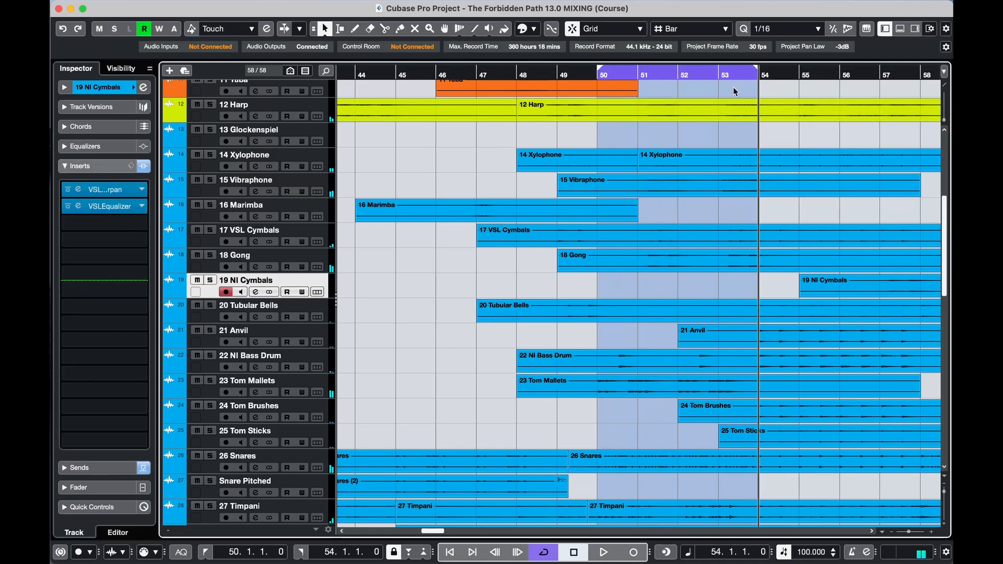
pyautogui.click(127, 206)
pyautogui.press('space')
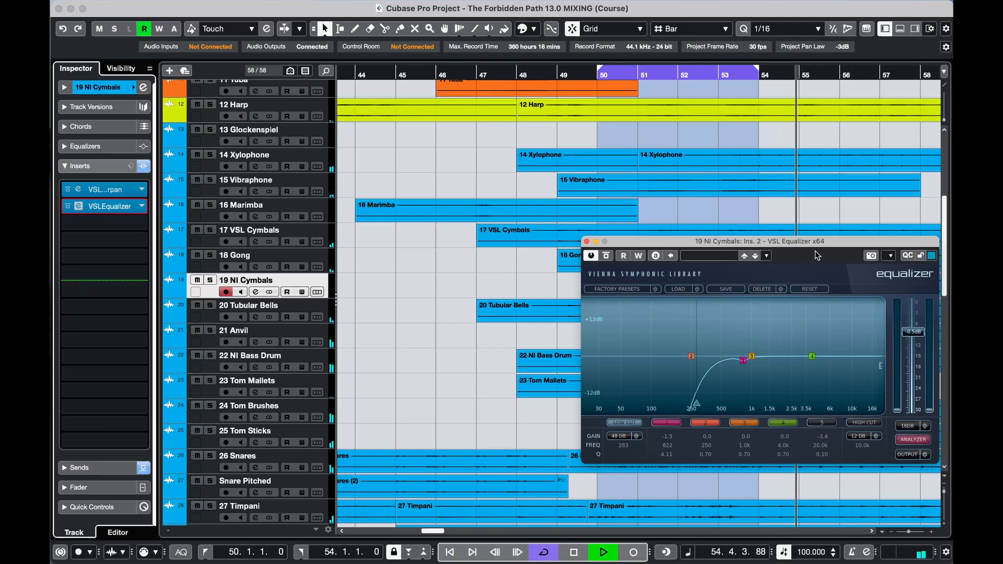
pyautogui.moveTo(817, 255); pyautogui.dragTo(549, 276)
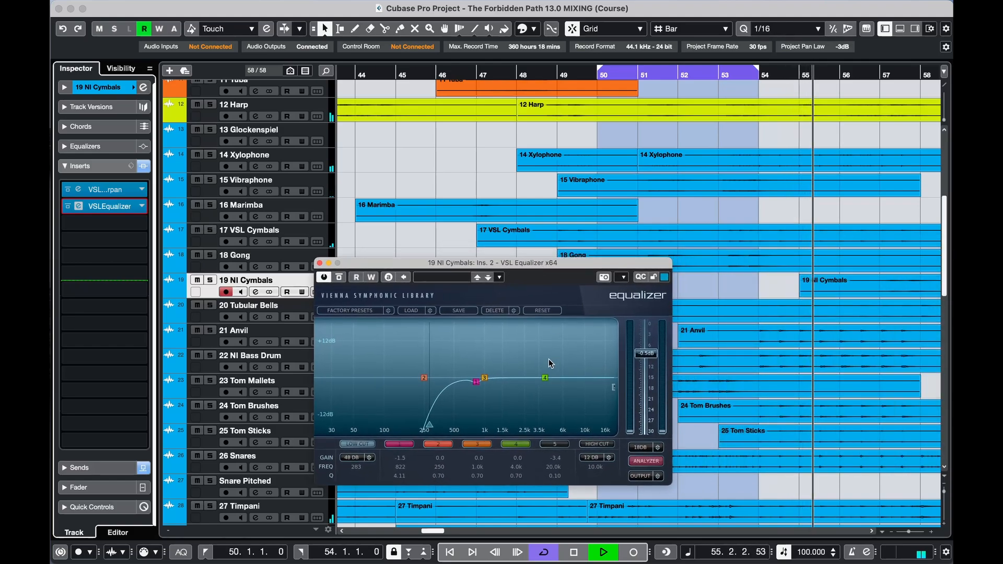
pyautogui.click(566, 447)
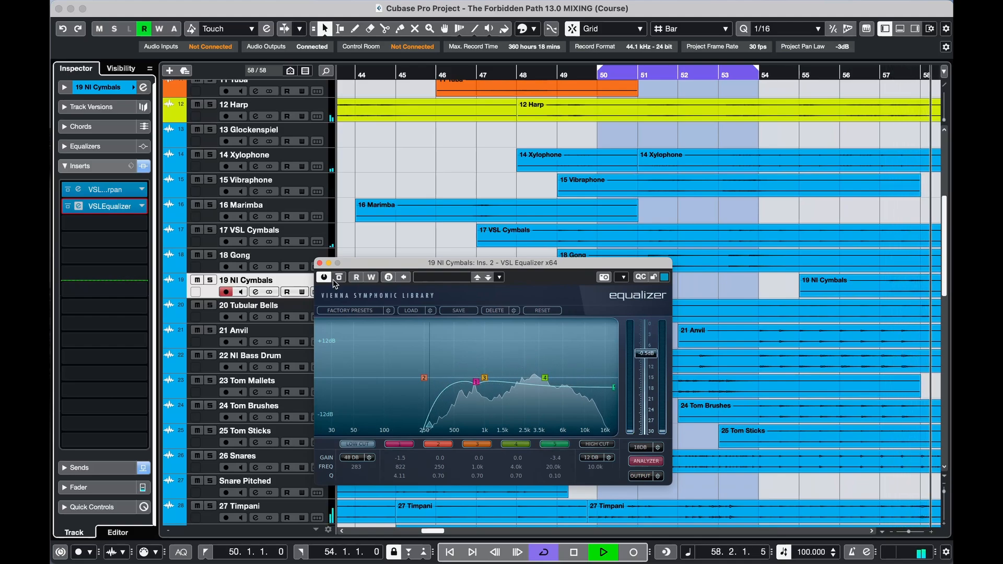
pyautogui.press('space')
pyautogui.click(320, 263)
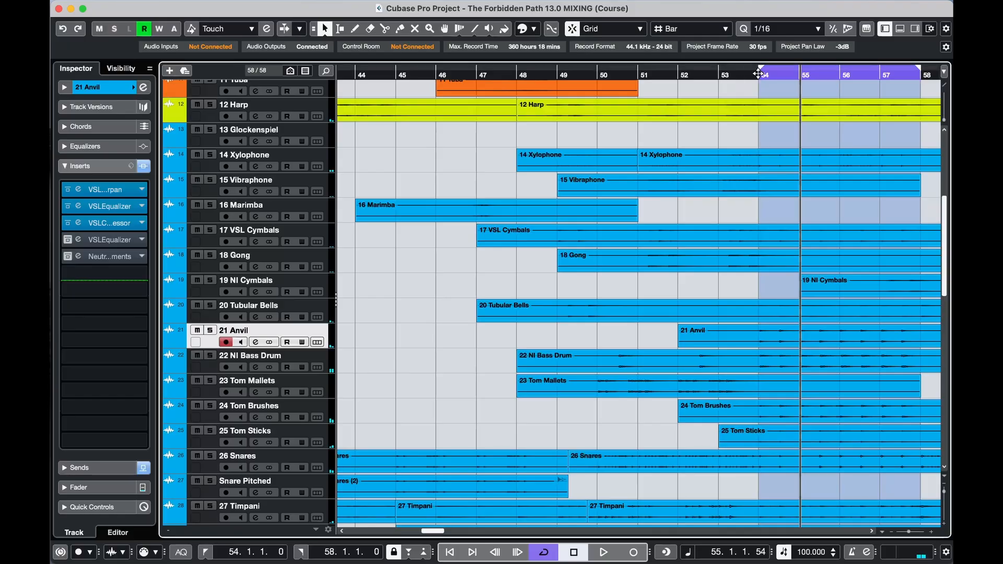
# Play bars 54–58 in a loop and turn off the bypass of the second VSL Equalizer on the 21 Anvil track
pyautogui.press('space')
pyautogui.click(112, 238)
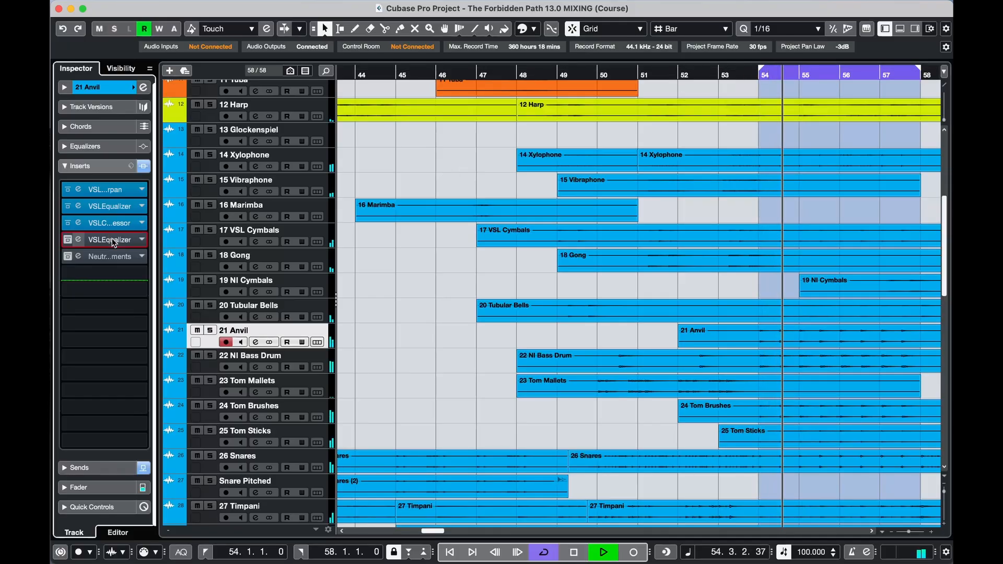
pyautogui.click(349, 106)
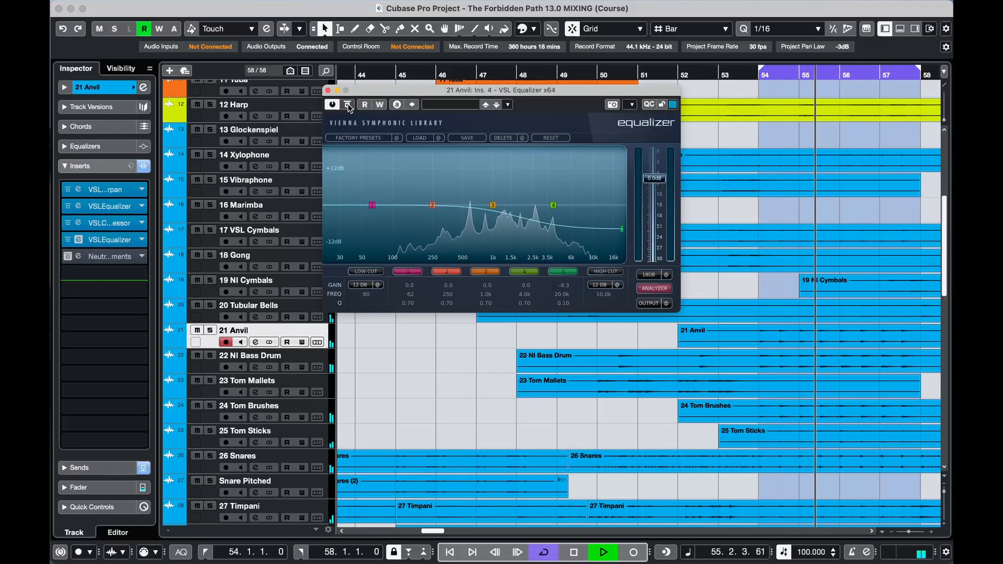
# Turn off the bypass of Neutron 3 Elements on the 21 Anvil track and close its plug-in windows
pyautogui.click(110, 257)
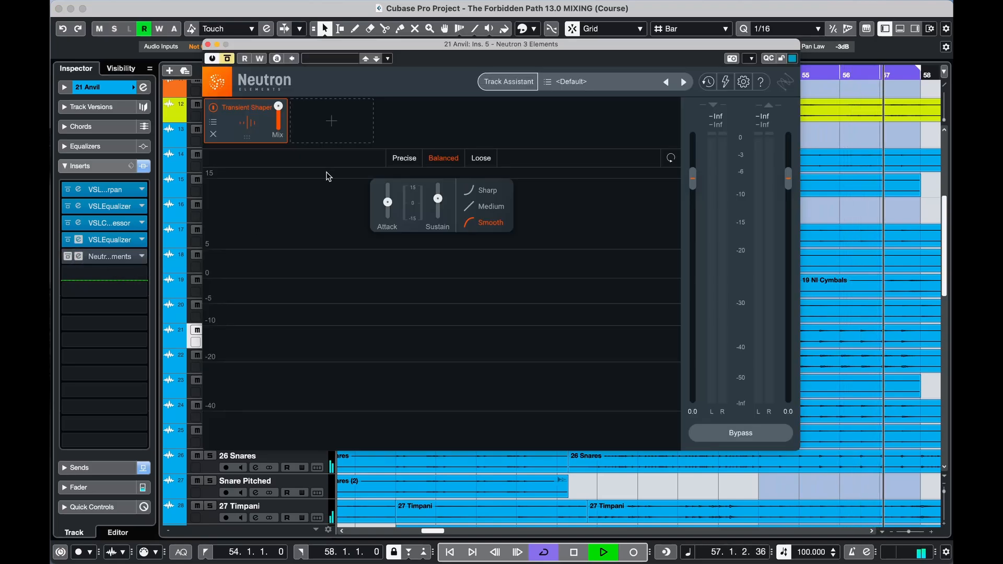
pyautogui.click(226, 59)
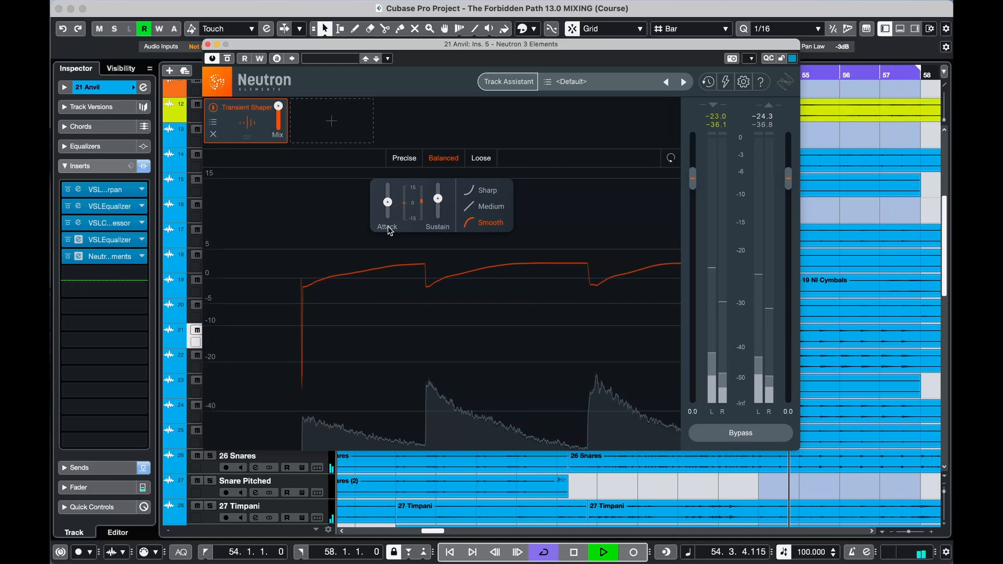
pyautogui.click(208, 45)
pyautogui.click(328, 91)
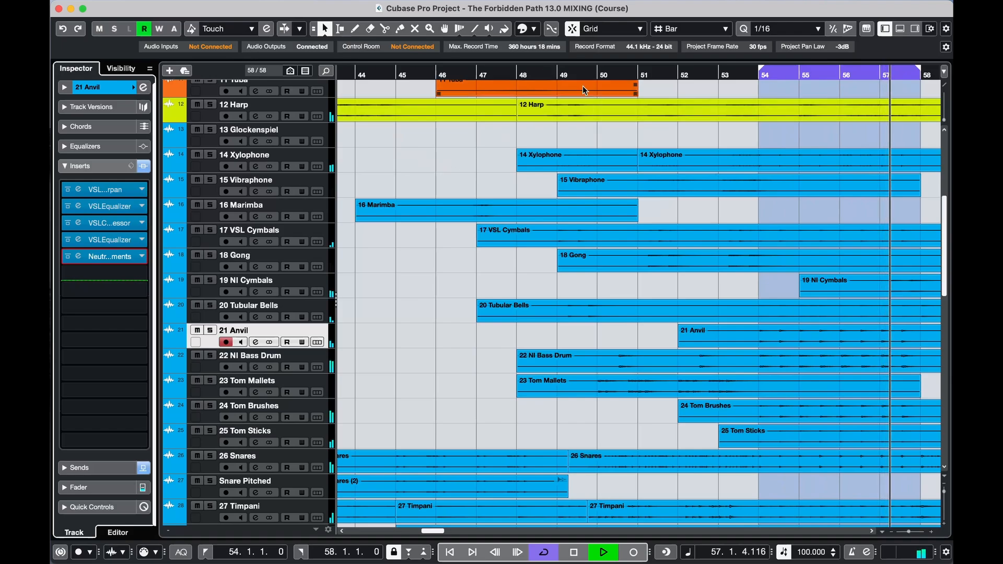
# Stop playback and move the loop range back to bars 50–54
pyautogui.press('space')
pyautogui.moveTo(824, 73); pyautogui.dragTo(604, 71)
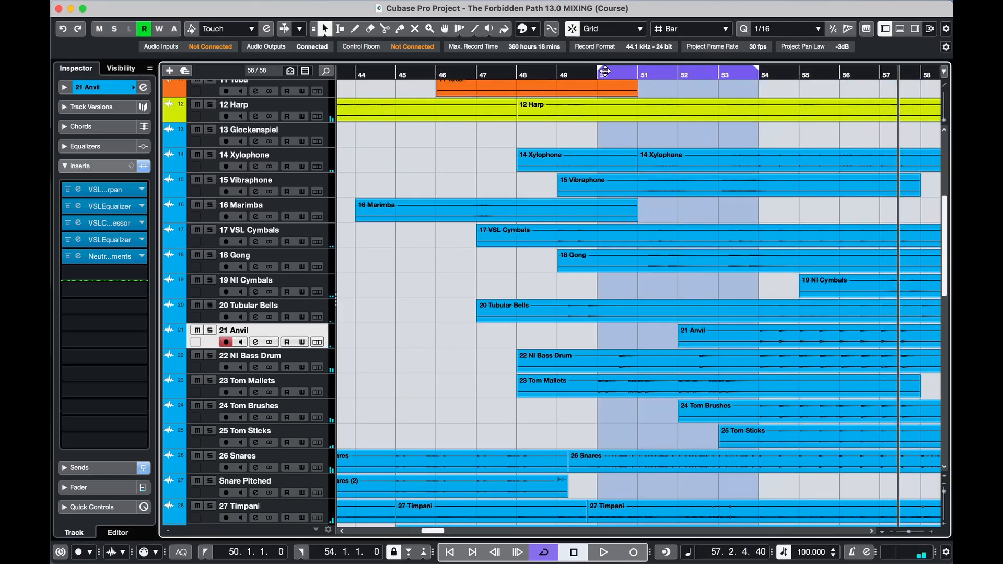
pyautogui.click(580, 266)
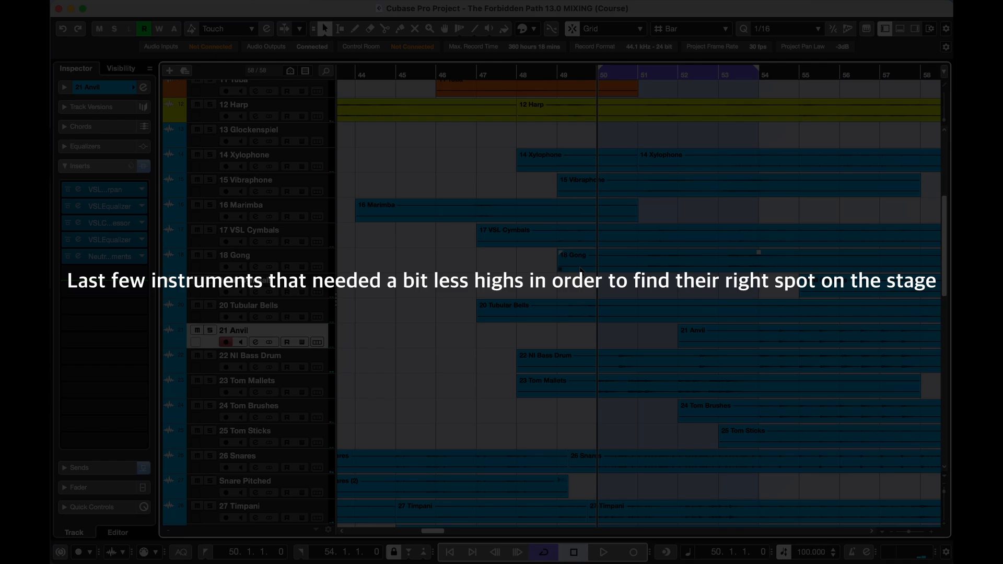
# Start looped playback, turn off the bypass of VSL Equalizer on the 22 NI Bass Drum track and close the plug-in window
pyautogui.press('space')
pyautogui.scroll(-5, 579, 266)
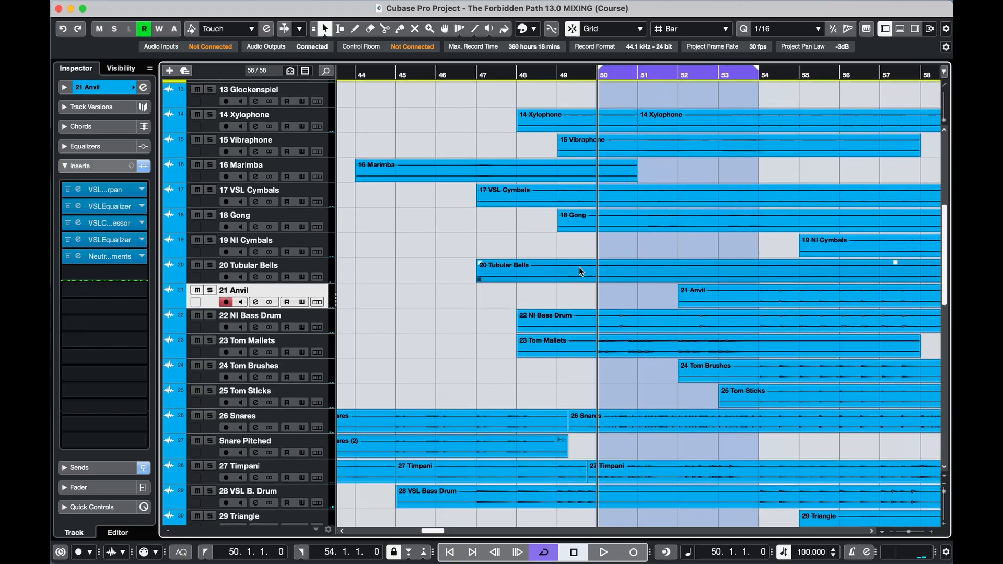
pyautogui.click(350, 251)
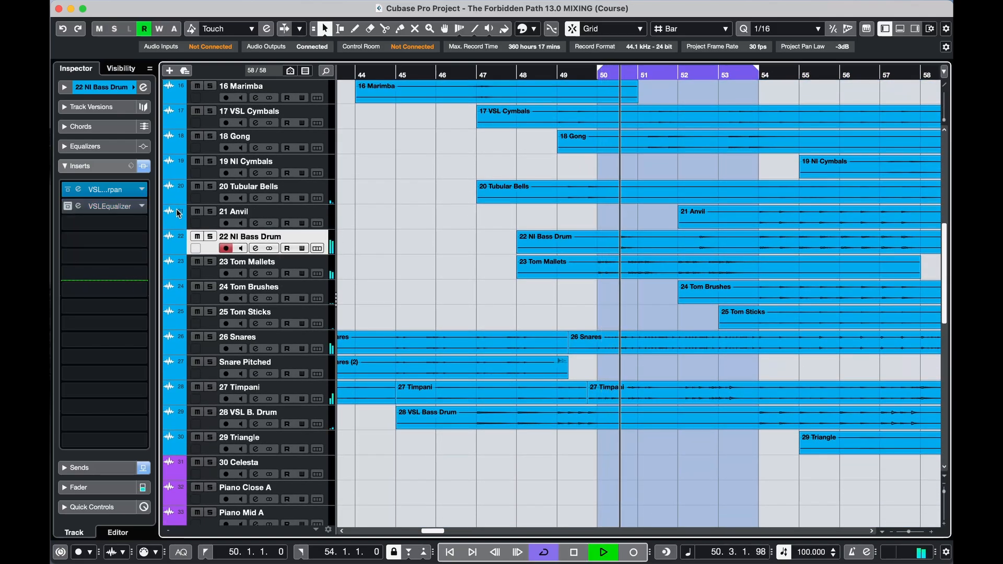
pyautogui.click(78, 206)
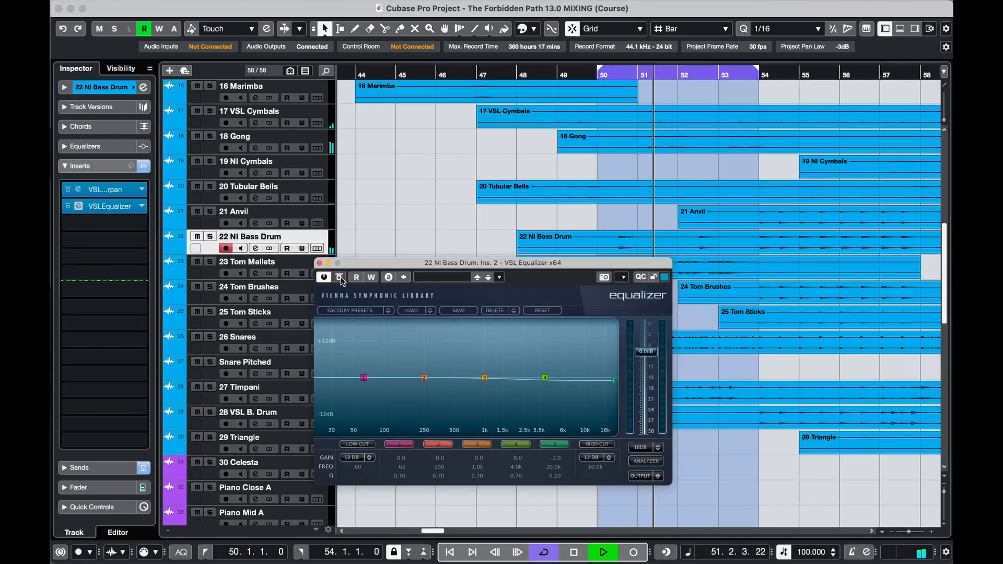
pyautogui.click(319, 262)
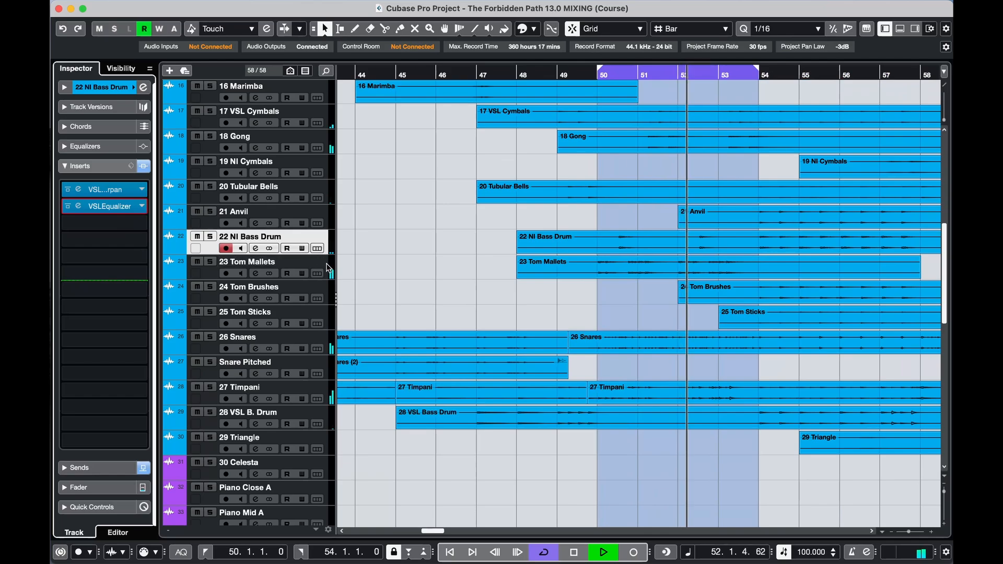
# Open VSL Equalizer on the 23 Tom Mallets track, turn off its bypass and close the plug-in window
pyautogui.click(328, 268)
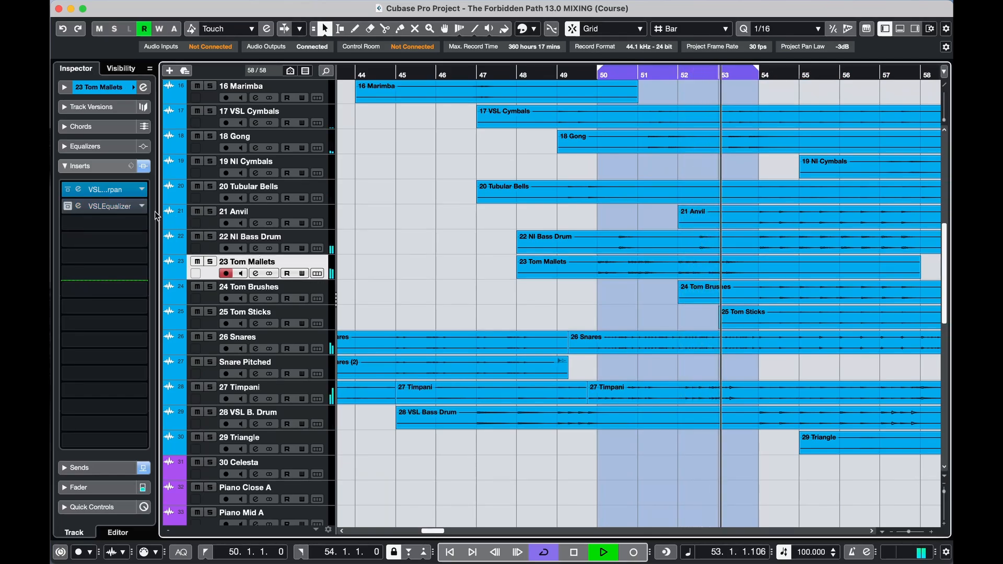
pyautogui.click(78, 206)
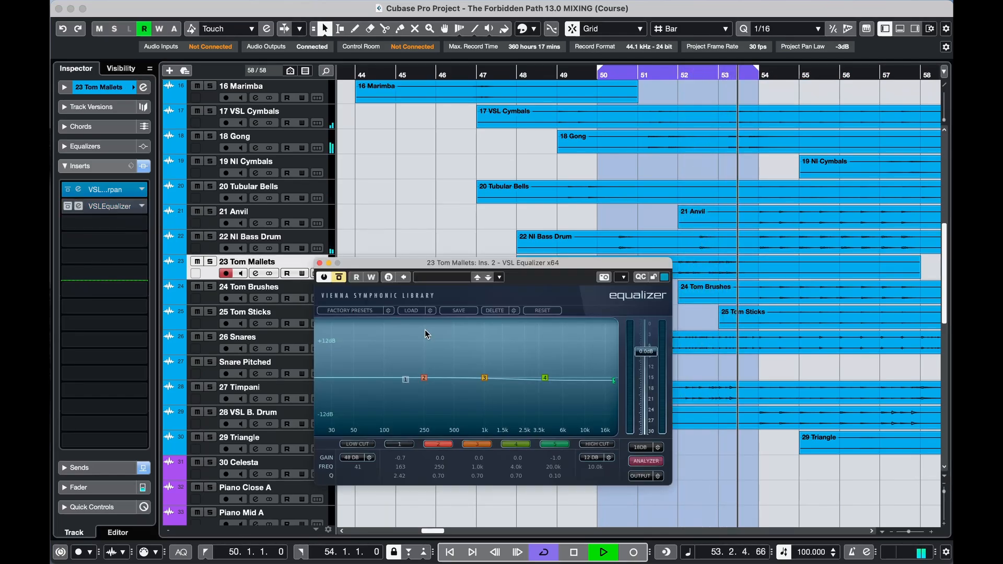
pyautogui.click(319, 263)
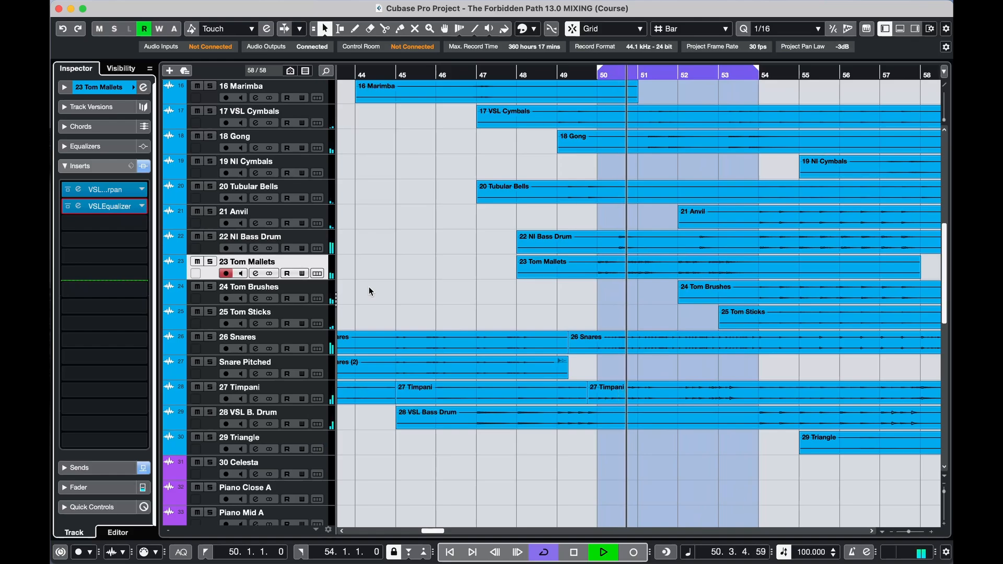
# Open VSL Equalizer on the 24 Tom Brushes track, turn on band 5 and close the plug-in window
pyautogui.scroll(1, 341, 297)
pyautogui.hscroll(1, 341, 297)
pyautogui.click(327, 307)
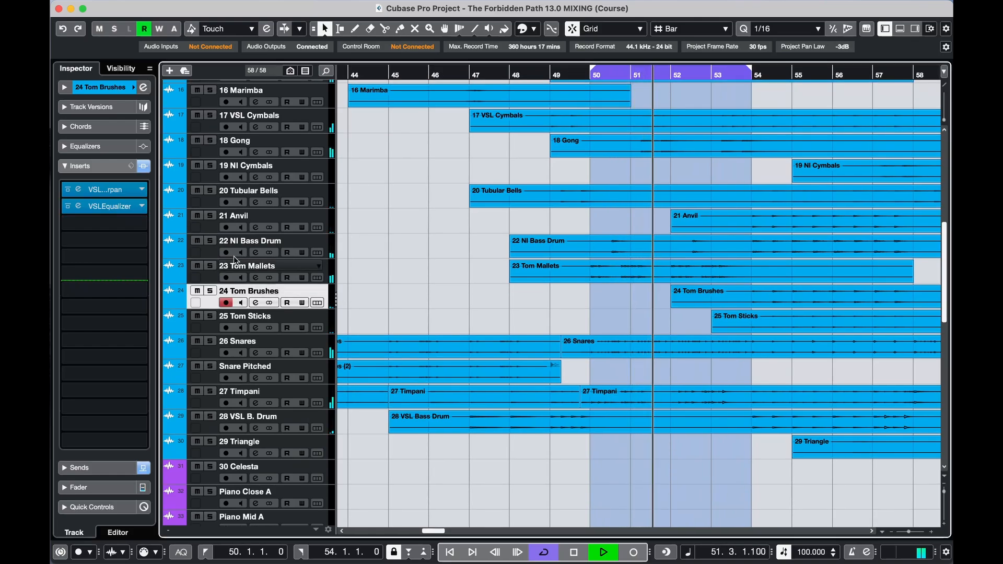
pyautogui.click(78, 206)
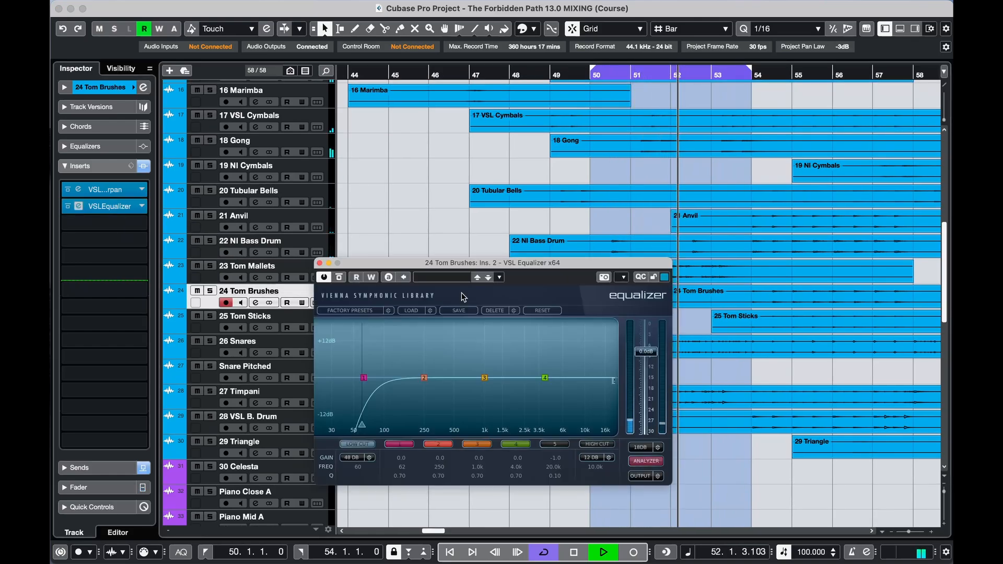
pyautogui.click(553, 445)
pyautogui.click(319, 262)
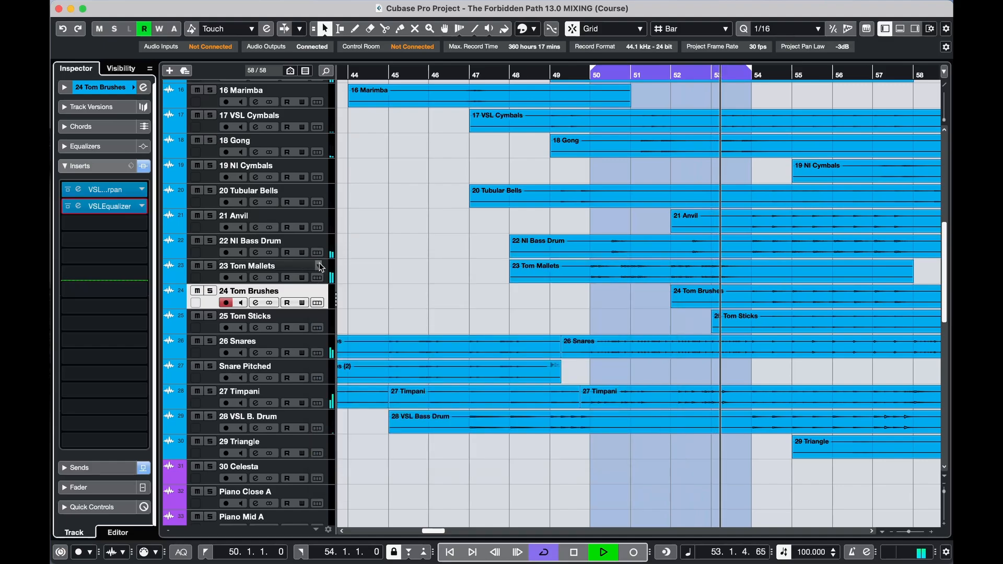
# Open VSL Equalizer on the 25 Tom Sticks track, examine its curve and band 5, and close the plug-in window
pyautogui.click(327, 316)
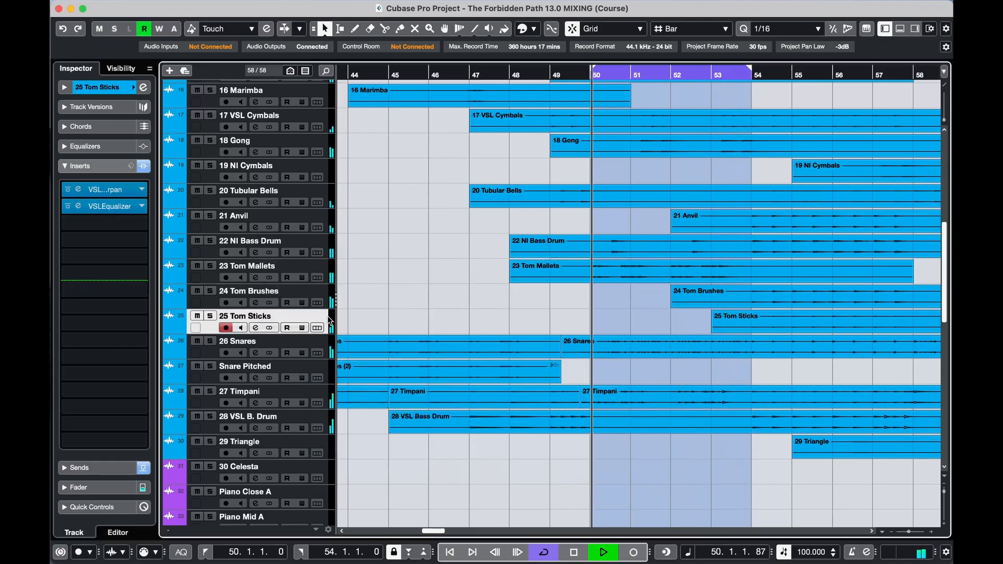
pyautogui.click(116, 209)
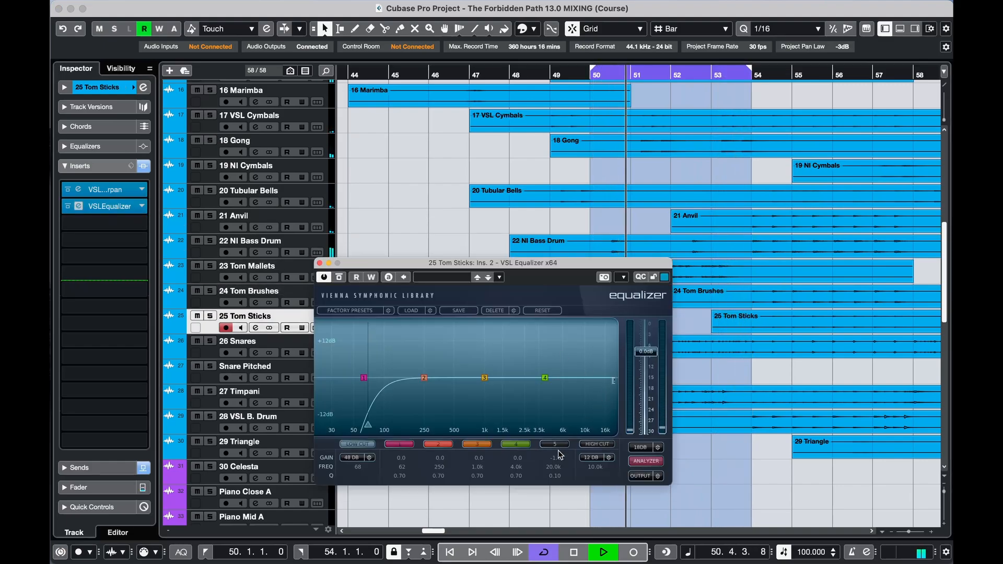
pyautogui.click(320, 262)
# Open VSL Equalizer on the 26 Snares track, turn on band 5 during playback and close the plug-in window
pyautogui.scroll(-3, 421, 290)
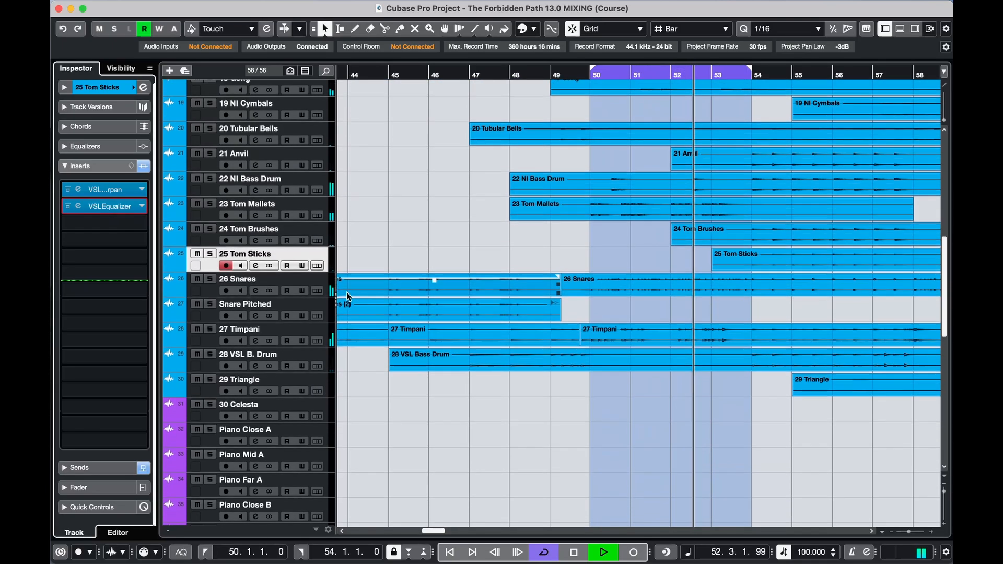
pyautogui.click(324, 277)
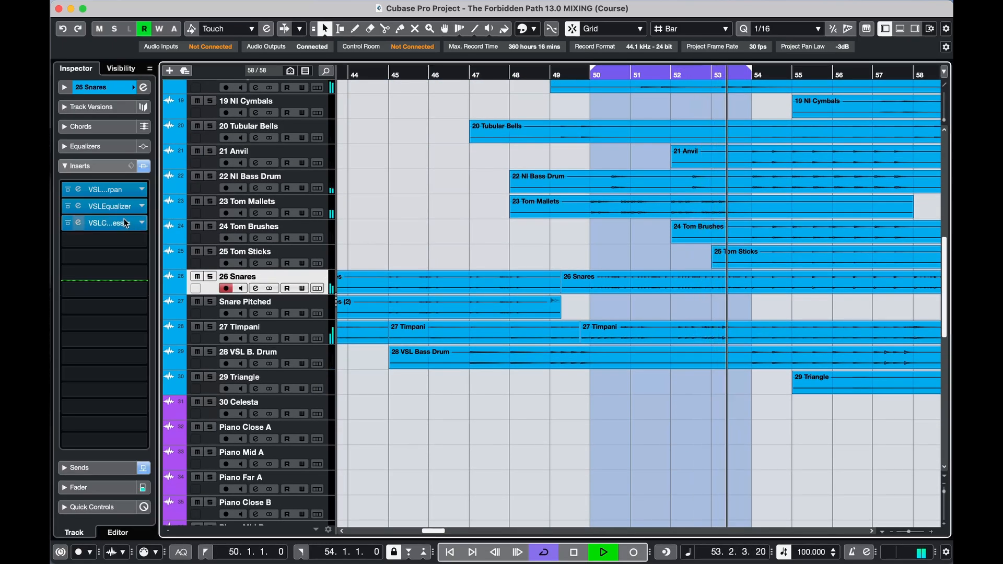
pyautogui.click(120, 205)
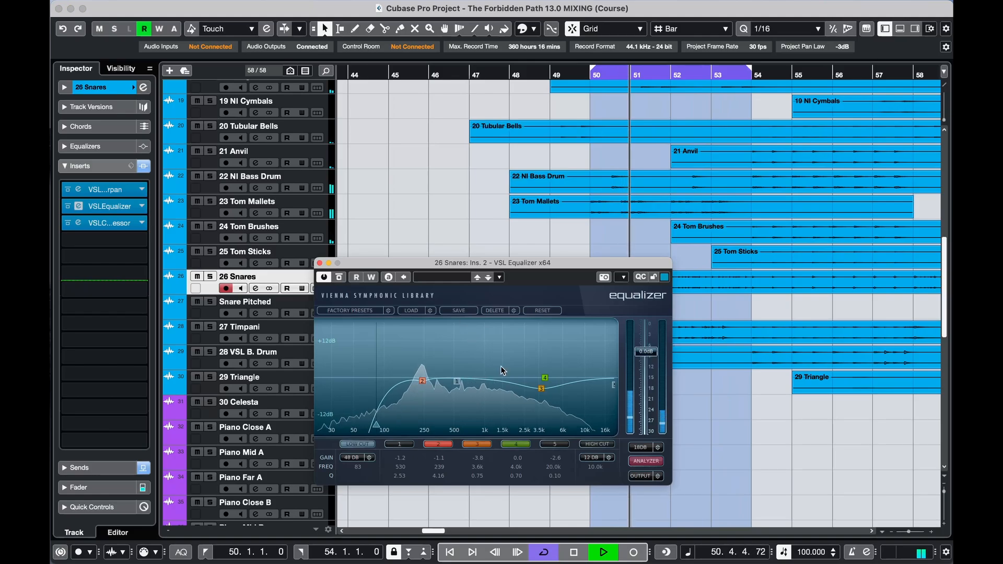
pyautogui.click(554, 444)
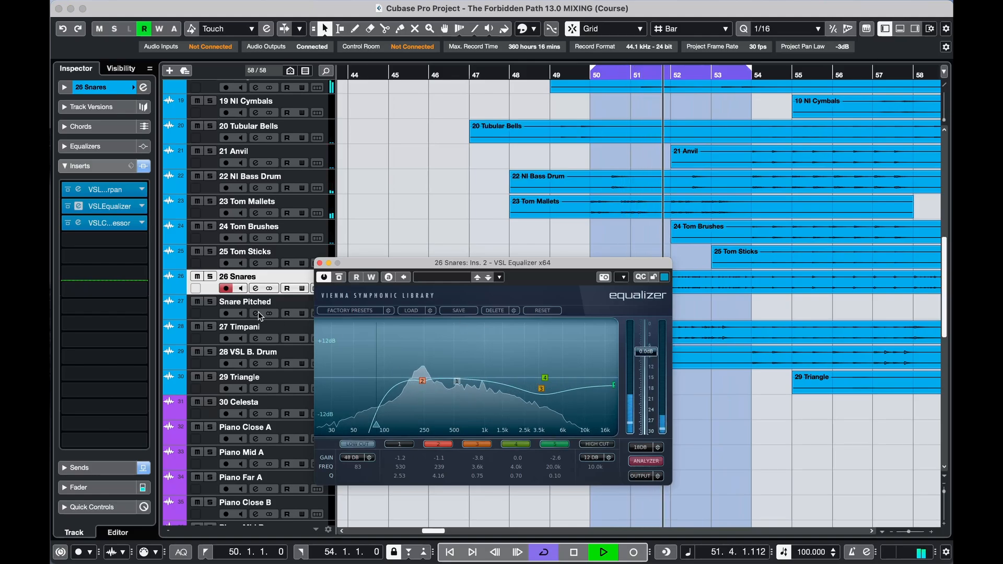
pyautogui.click(320, 263)
# Open VSL Equalizer on the 39 Violas track during looped playback
pyautogui.scroll(-10, 359, 369)
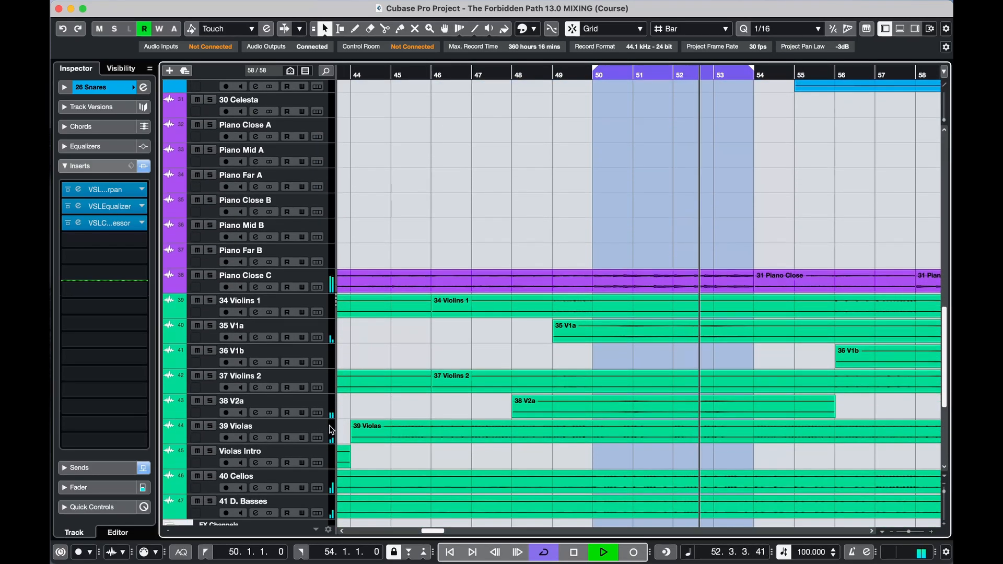
pyautogui.click(330, 430)
pyautogui.click(118, 207)
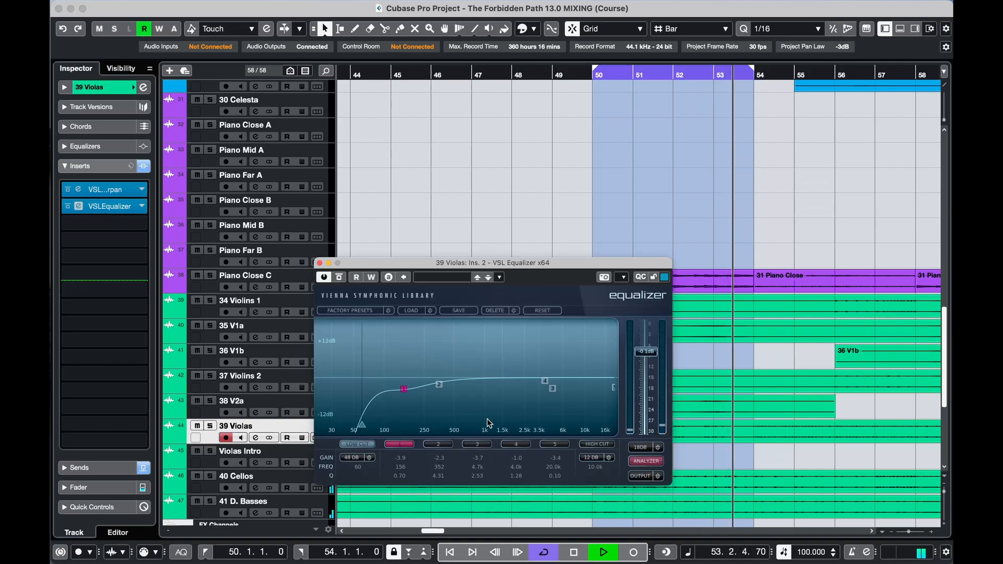